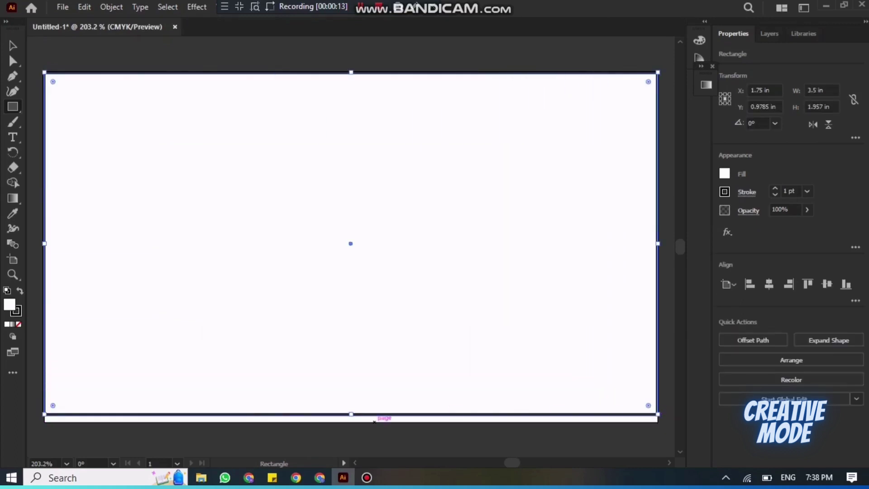
Step: Extend the background rectangle to the full 3.5 × 2 in artboard, remove its stroke and lock it
drag(351, 413, 351, 422)
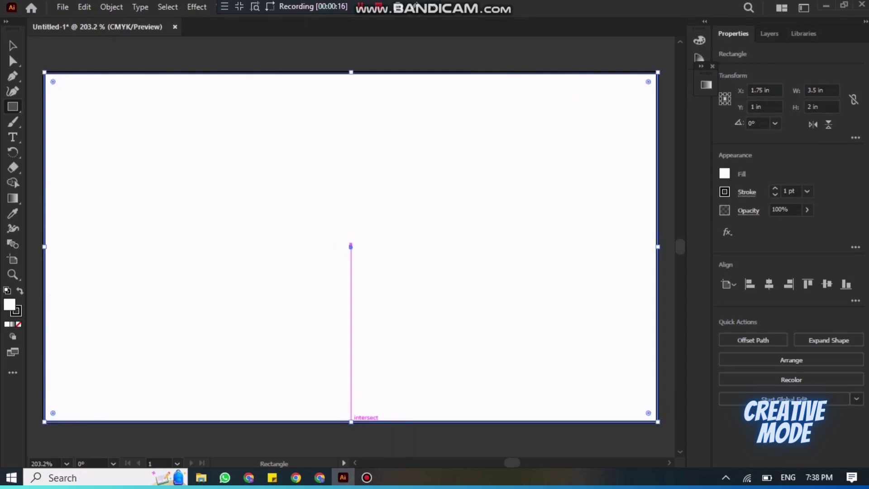
click(16, 311)
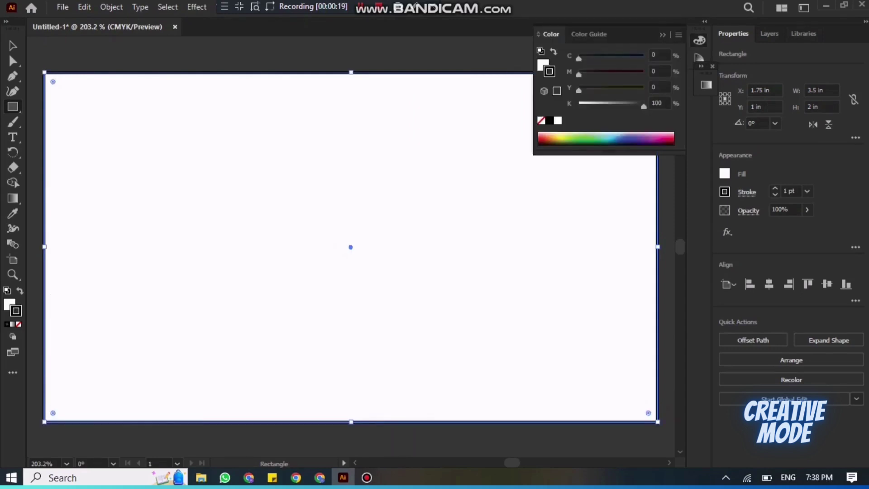
click(19, 324)
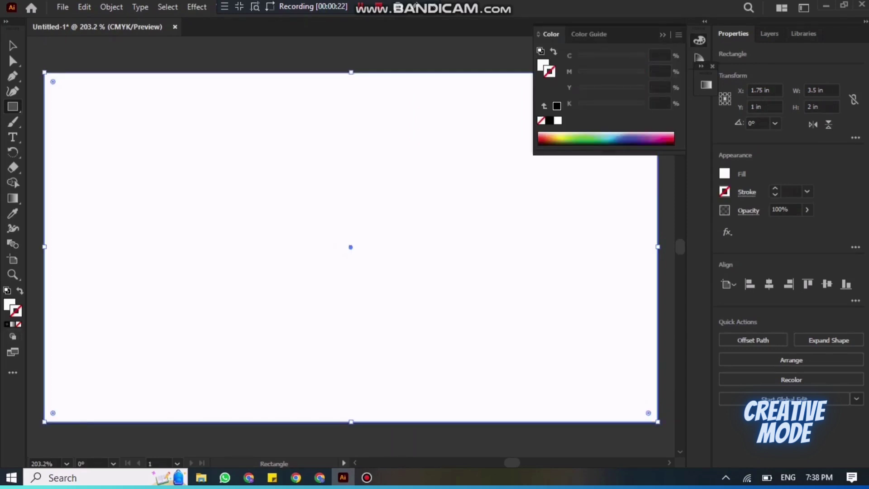
key(ctrl+shift+a)
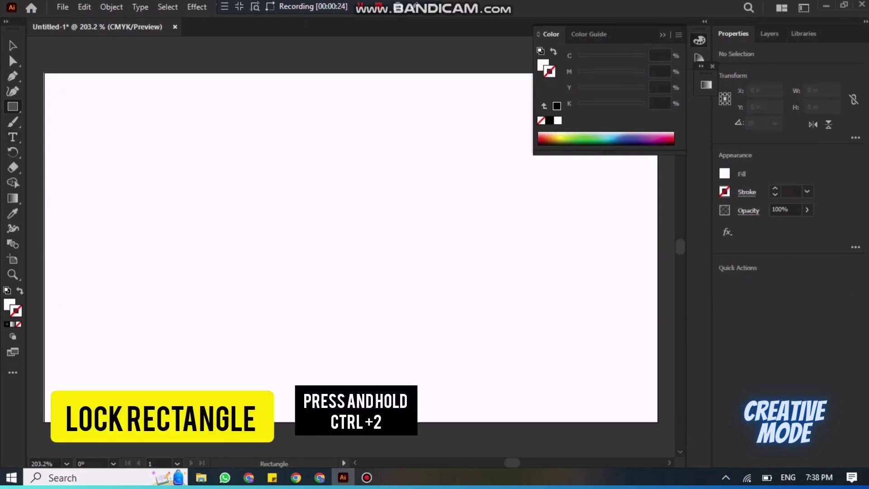
Step: Set the Star tool to 3 points and draw a triangle about 1.26 in wide and 1.09 in high near the artboard's upper middle
click(12, 106)
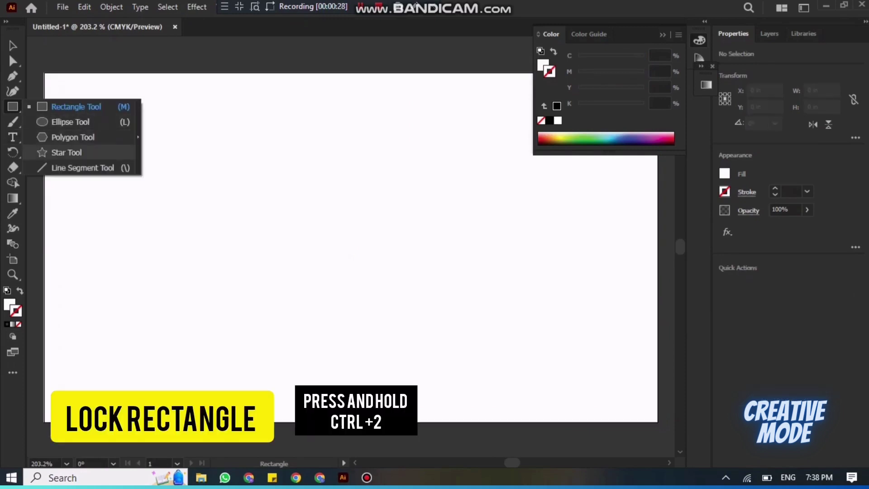
click(63, 152)
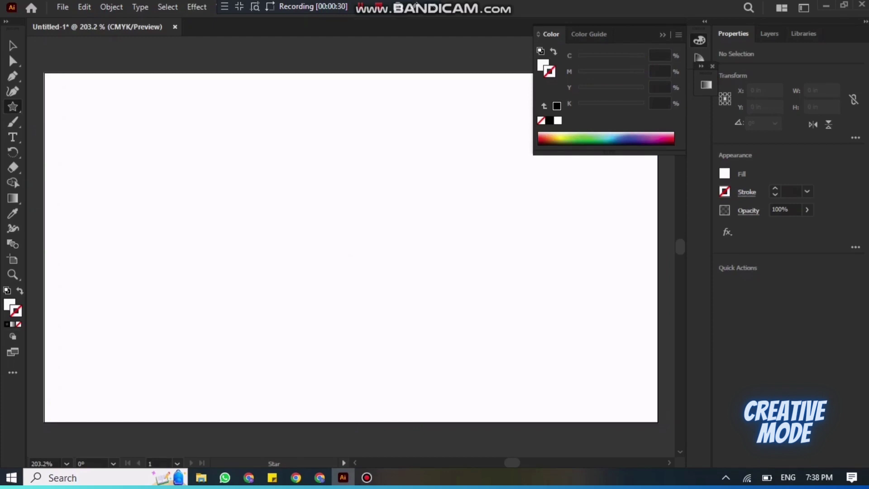
drag(304, 150, 310, 175)
key(ctrl+z)
click(311, 175)
text(3)
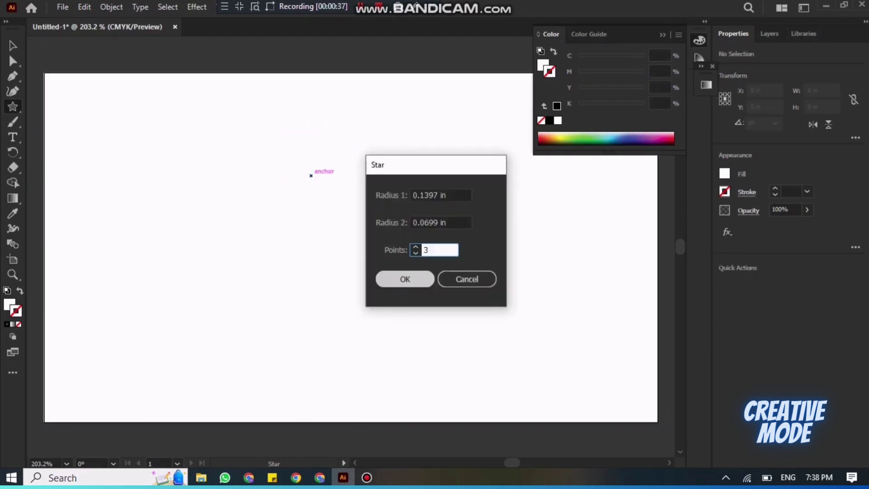
click(404, 279)
drag(332, 187, 438, 258)
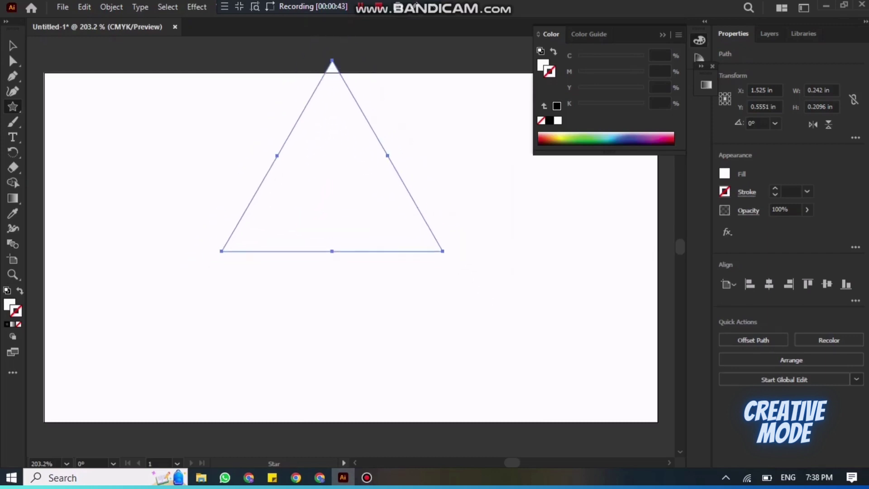
Step: Round all corners of the triangle and move it over the artboard's upper-right corner
key(a)
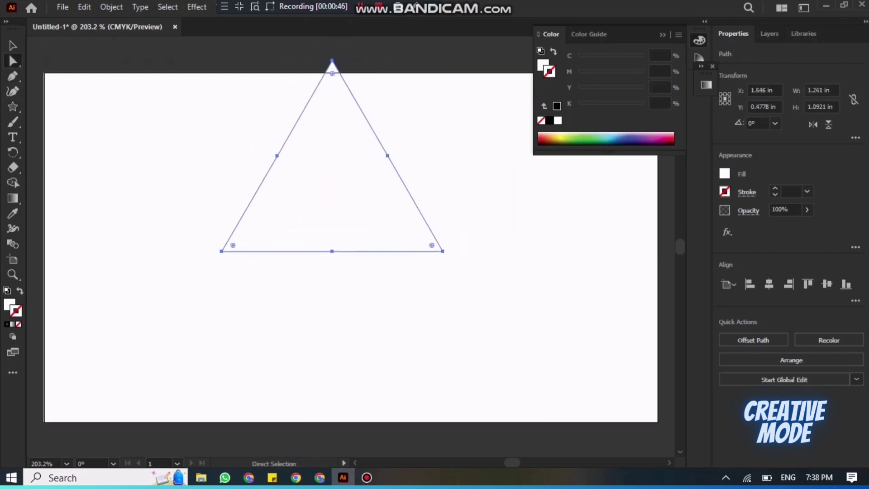
drag(332, 73, 332, 101)
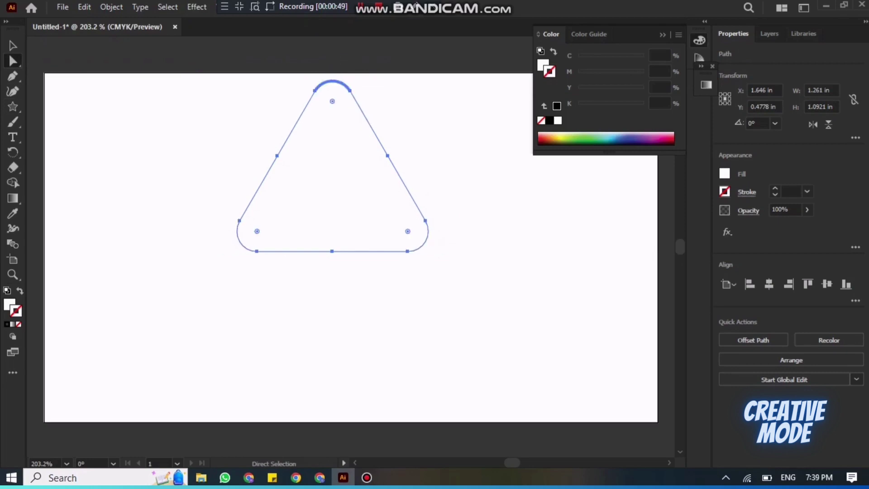
click(663, 34)
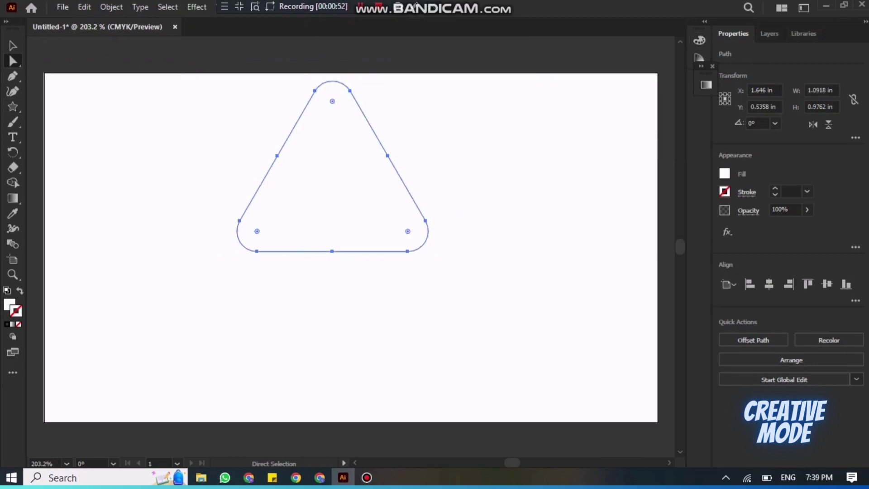
drag(306, 251, 553, 219)
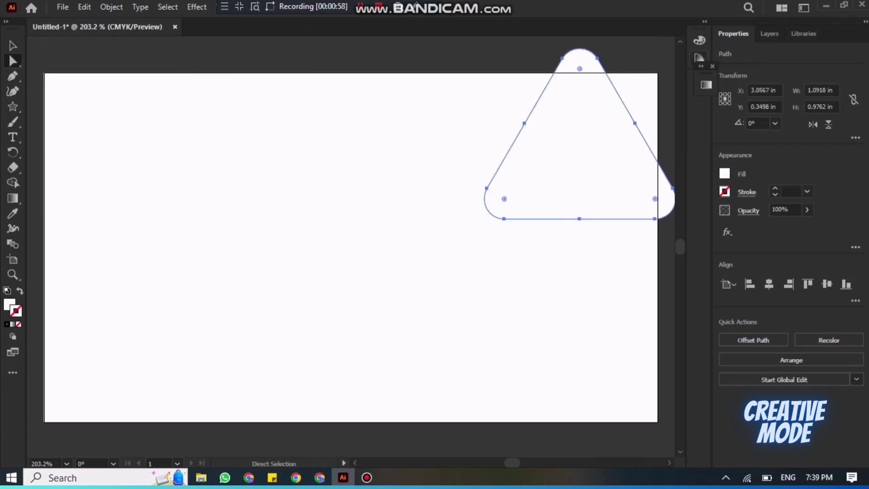
Step: Fill the triangle with dark red, C 19.22, M 92.94, Y 100, K 47, and leave it without a stroke
click(699, 40)
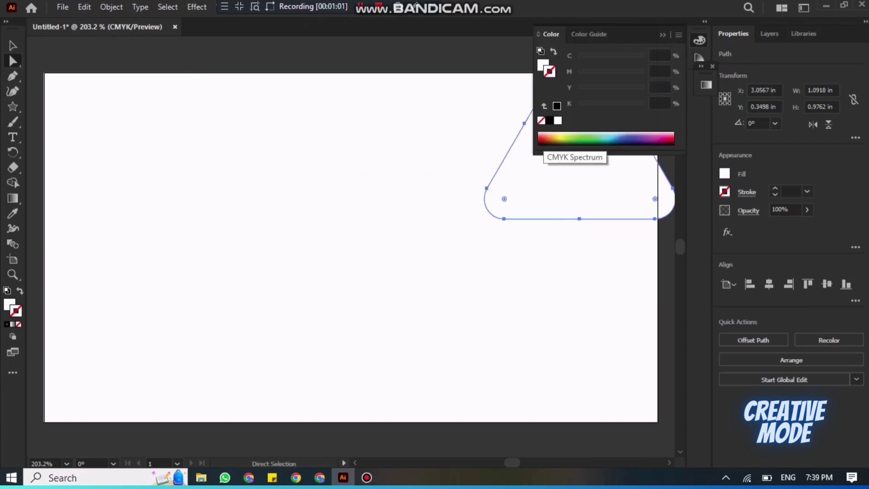
click(541, 139)
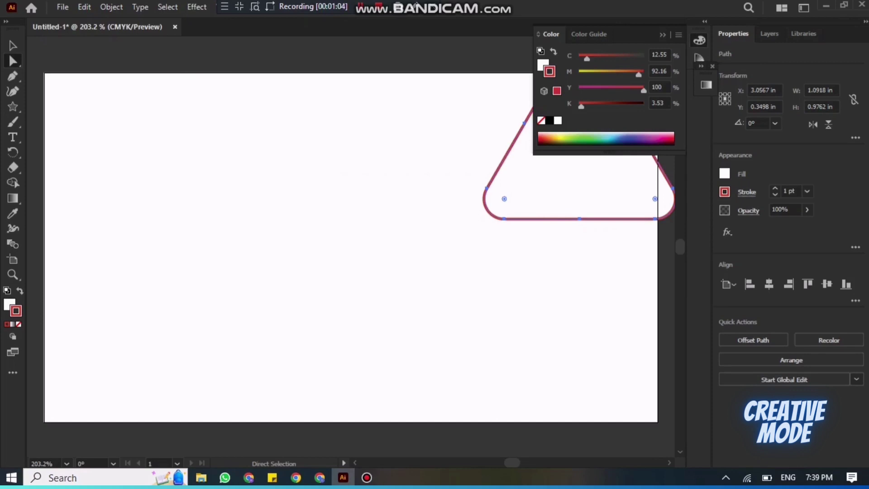
key(slash)
key(x)
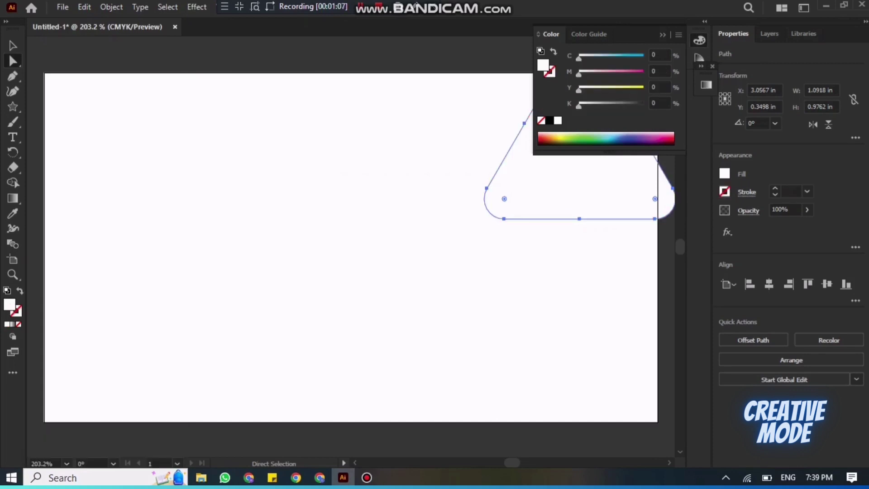
click(539, 140)
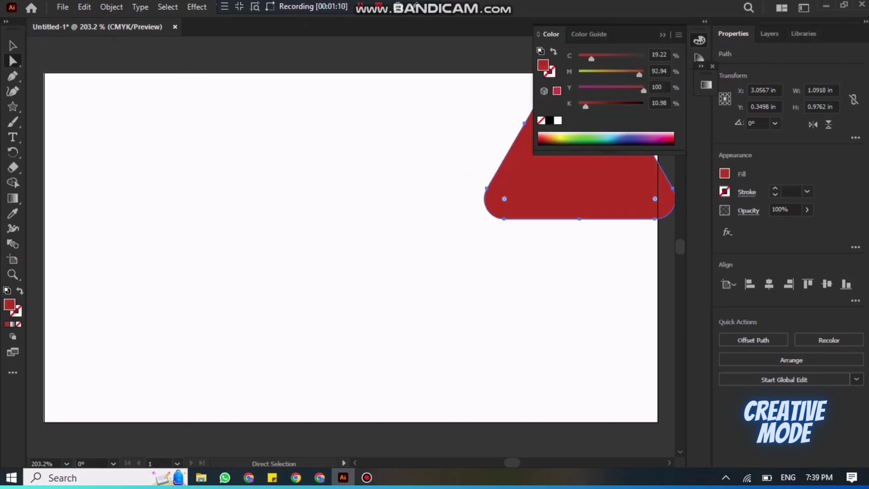
drag(586, 106, 609, 106)
click(662, 34)
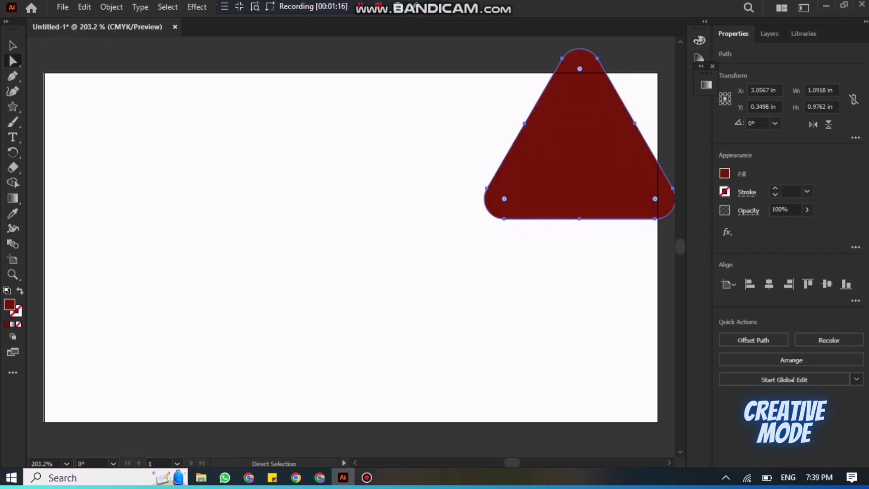
Step: Enlarge the triangle to about 1.51 × 1.25 in and position it so it overhangs the artboard's upper-right corner
drag(600, 156, 643, 132)
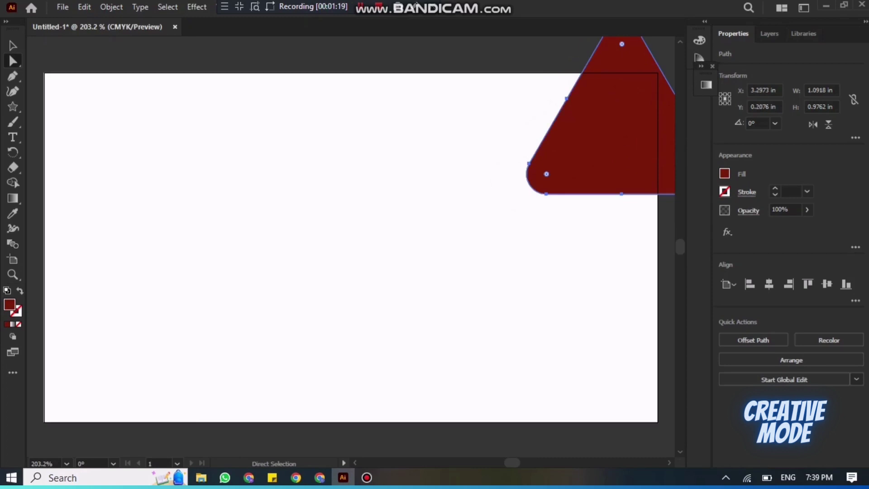
key(v)
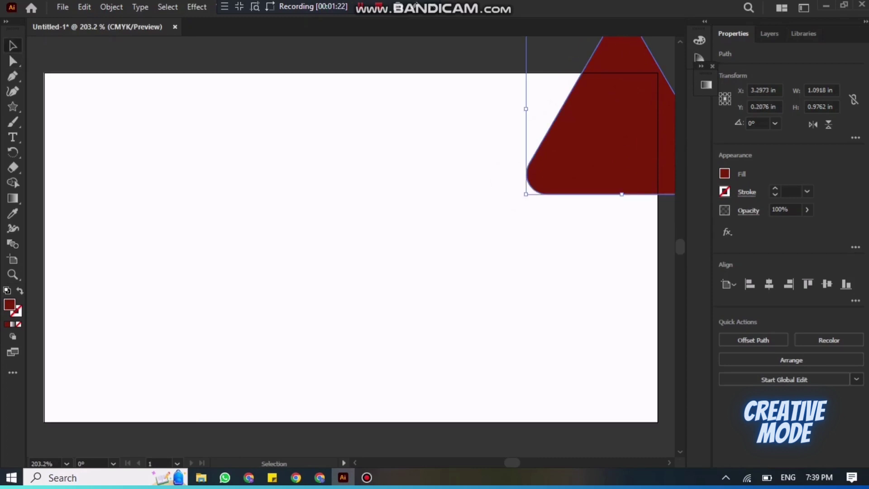
drag(526, 194, 453, 241)
drag(544, 209, 572, 182)
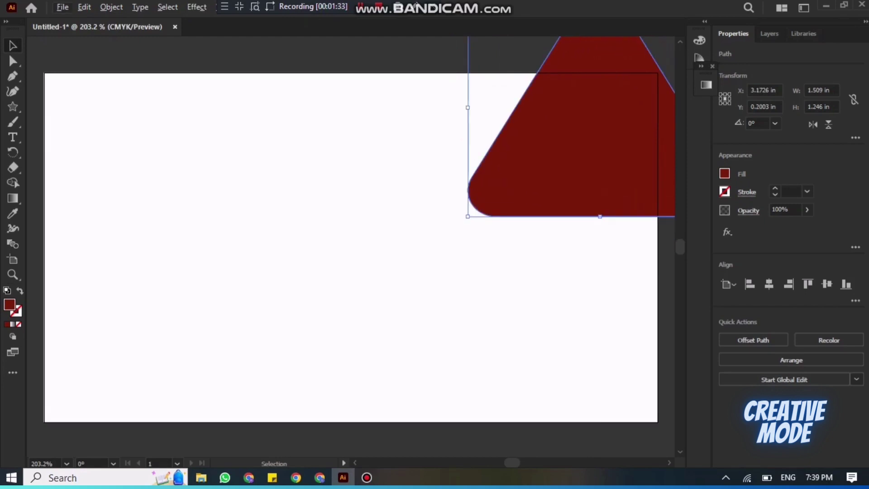
Step: Duplicate the dark red triangle in place and shrink the copy to about 0.93 × 0.76 in inside the original
right_click(554, 92)
click(582, 133)
click(84, 6)
click(118, 96)
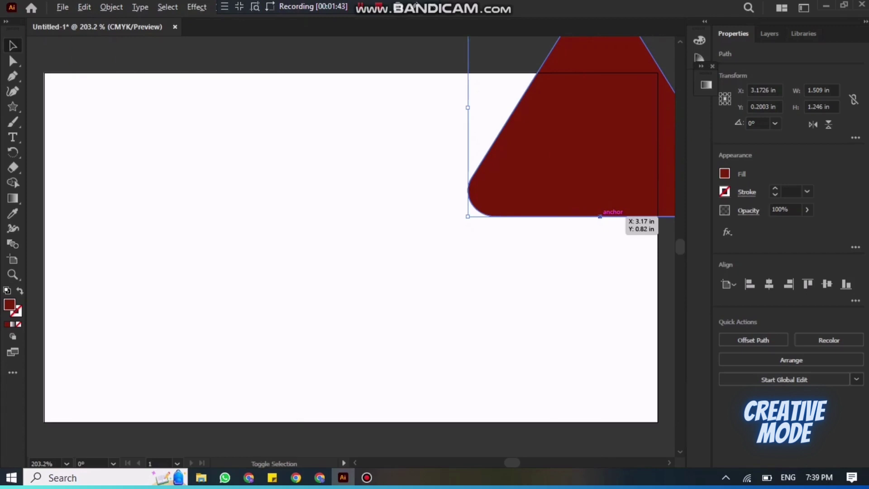
drag(599, 216, 619, 182)
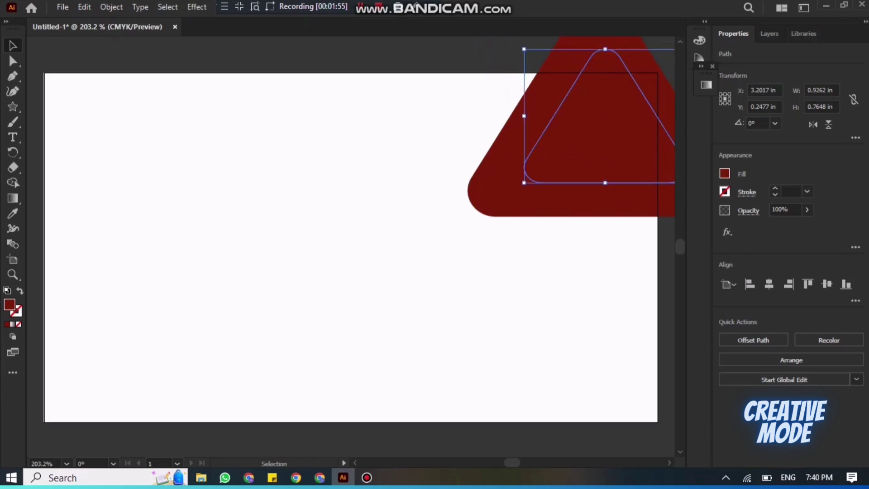
Step: Fill the inner triangle with white and deselect it
click(699, 40)
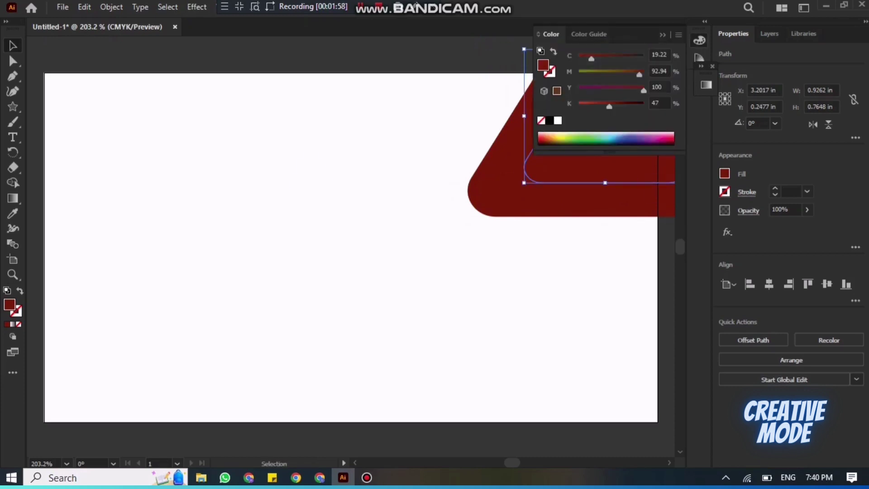
click(558, 120)
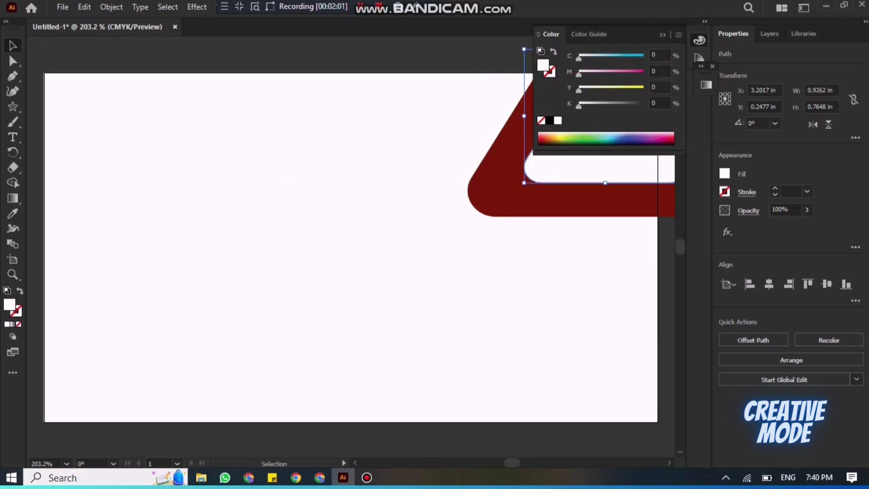
click(498, 271)
click(662, 35)
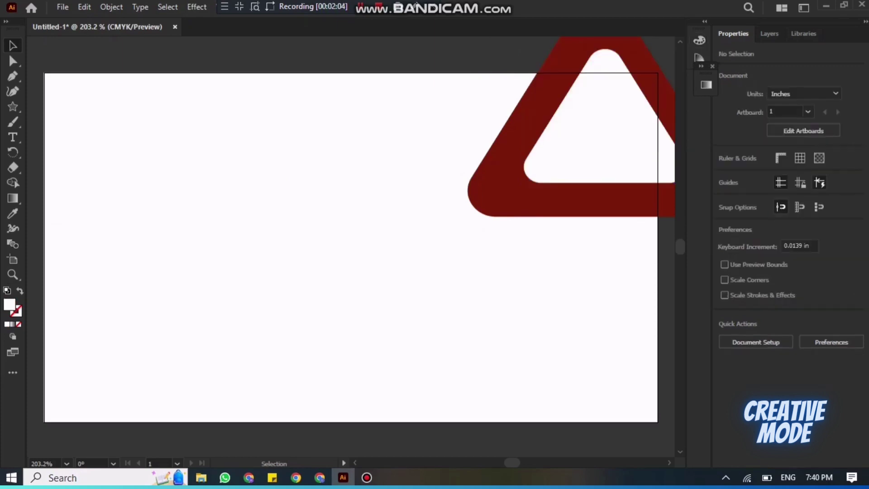
Step: Copy both nested triangles to the artboard's lower-left corner, rotated about 18.8° and partly overhanging the edges
drag(476, 107, 73, 445)
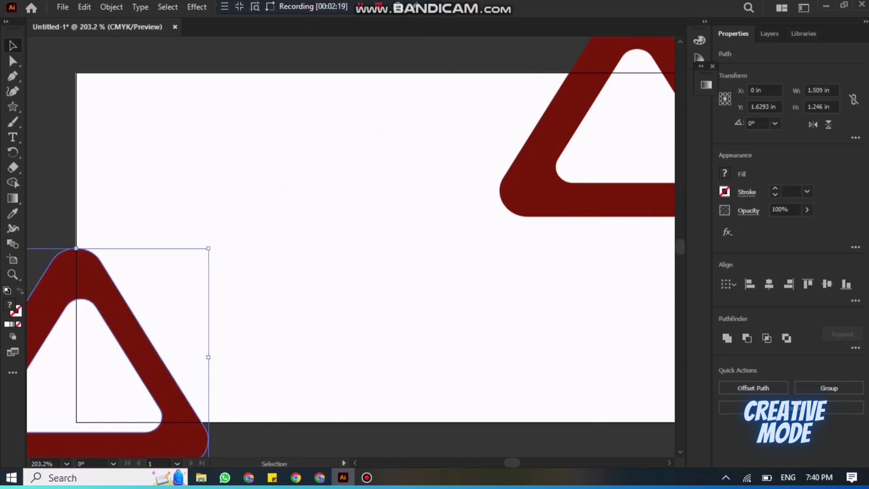
drag(177, 382, 190, 335)
drag(224, 421, 301, 383)
drag(242, 351, 278, 384)
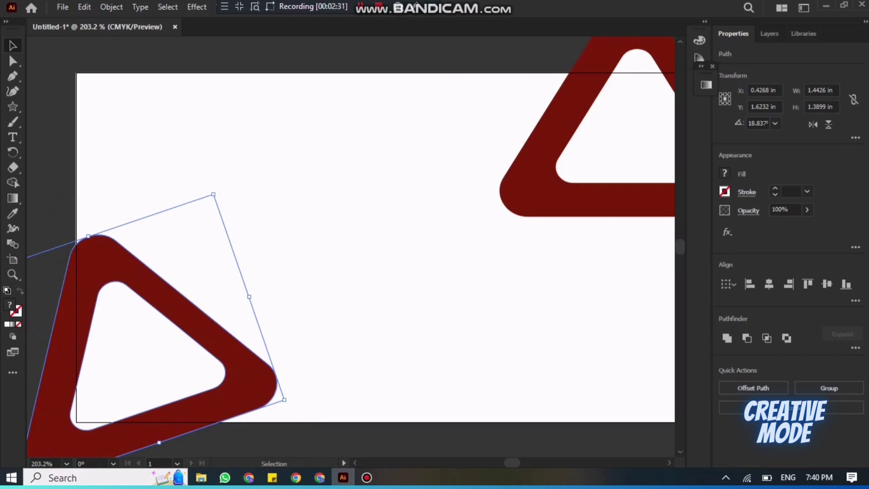
Step: Duplicate the upper-right white triangle in place and shrink the copy about its centre to about 0.53 × 0.44 in
click(565, 181)
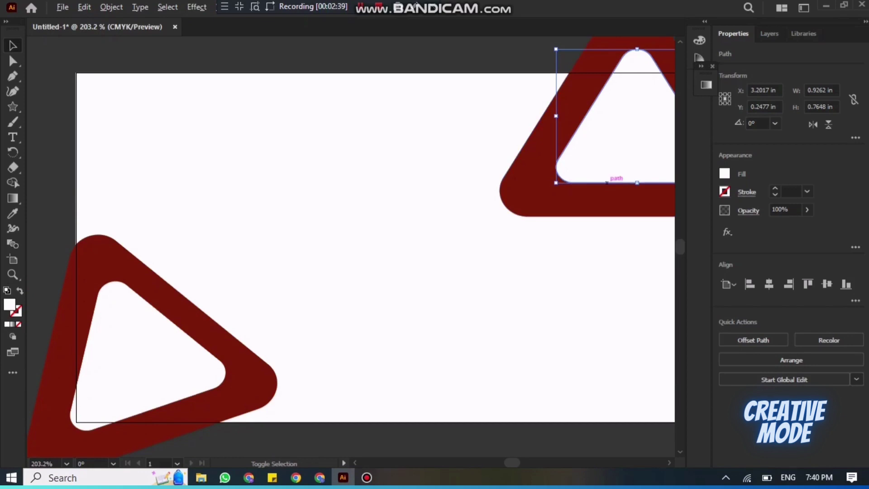
shift+click(607, 182)
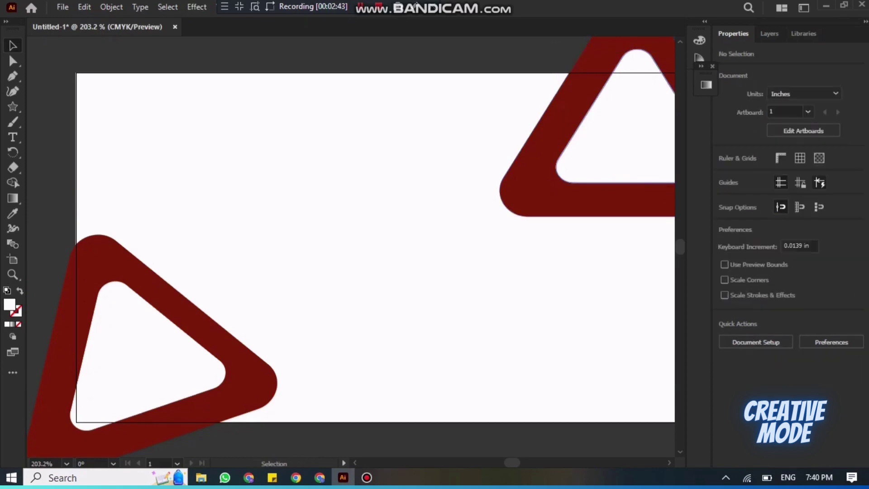
shift+click(637, 182)
drag(637, 183, 637, 154)
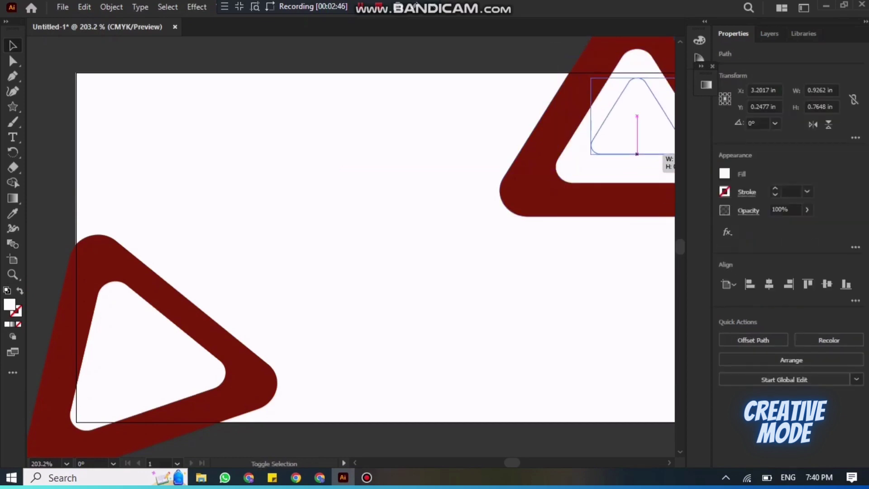
Step: Sample the dark red of the lower-left triangle as the fill of the new innermost triangle and deselect it
key(i)
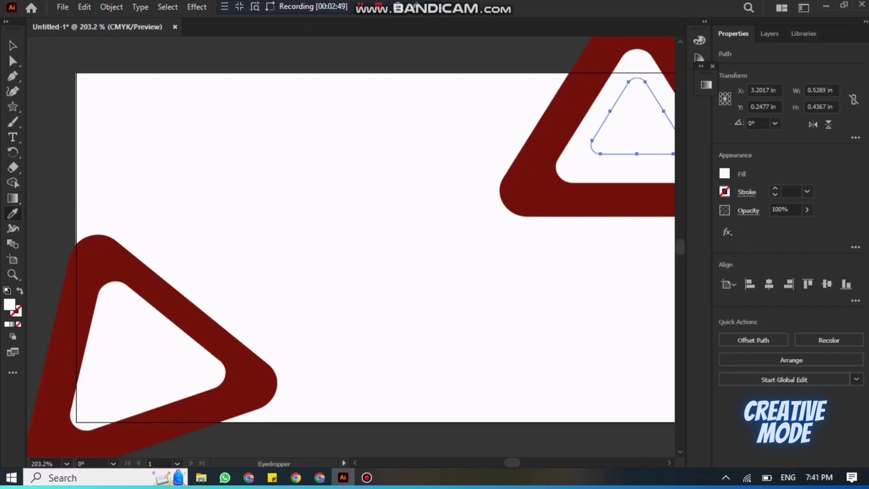
click(134, 247)
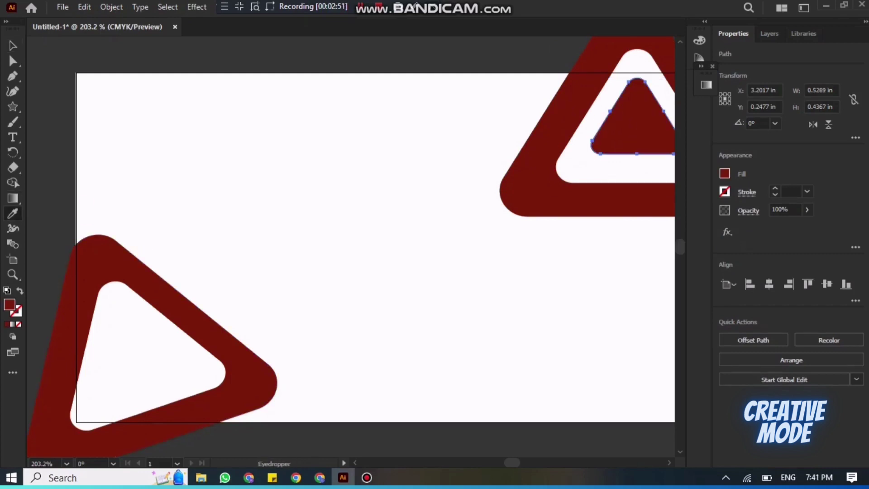
key(v)
click(199, 256)
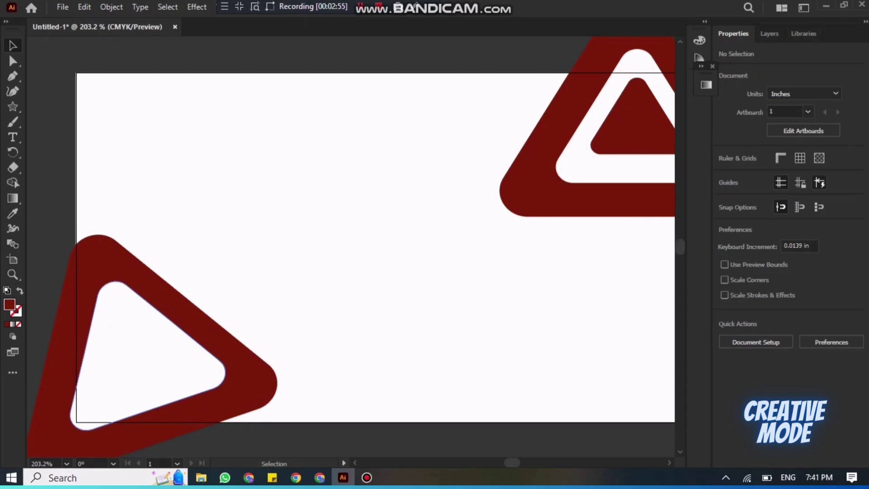
Step: Shift the lower-left white triangle slightly toward the artboard's corner within its dark red triangle
drag(169, 319, 161, 325)
click(221, 271)
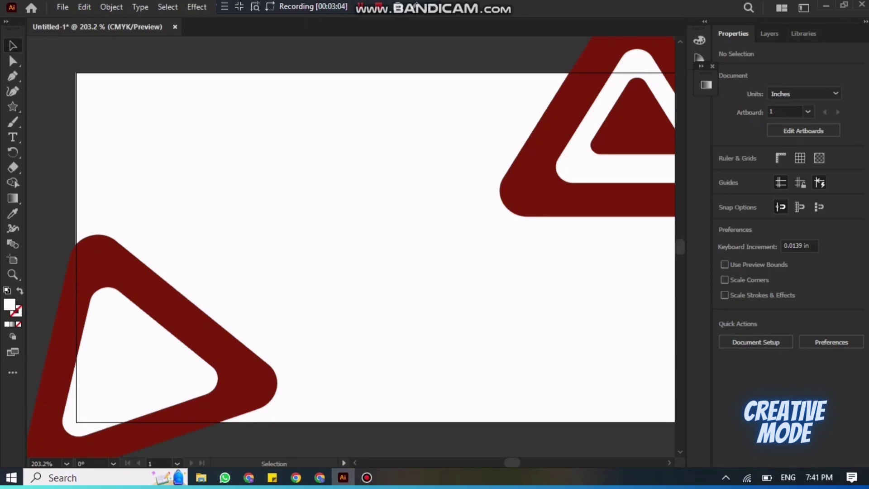
Step: Move both lower-left nested triangles up and left, then enlarge them so they overhang the artboard's left and bottom edges
click(88, 253)
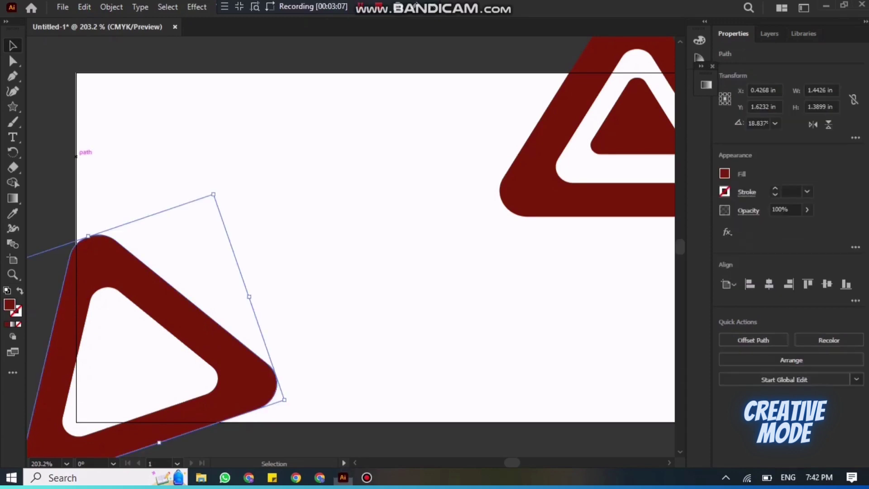
shift+click(158, 312)
drag(159, 312, 154, 178)
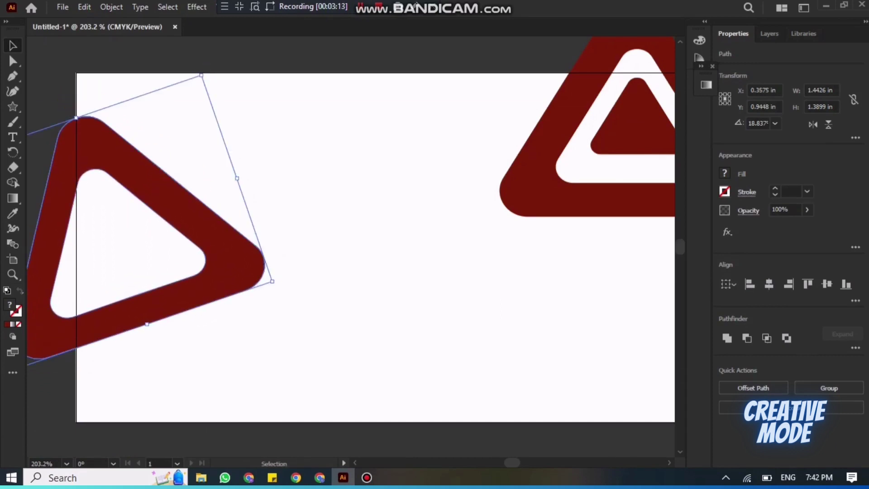
drag(272, 281, 282, 382)
Step: Rotate the three upper-right nested triangles about 20° clockwise and delete the small stray white triangle on the artboard
drag(536, 115, 617, 134)
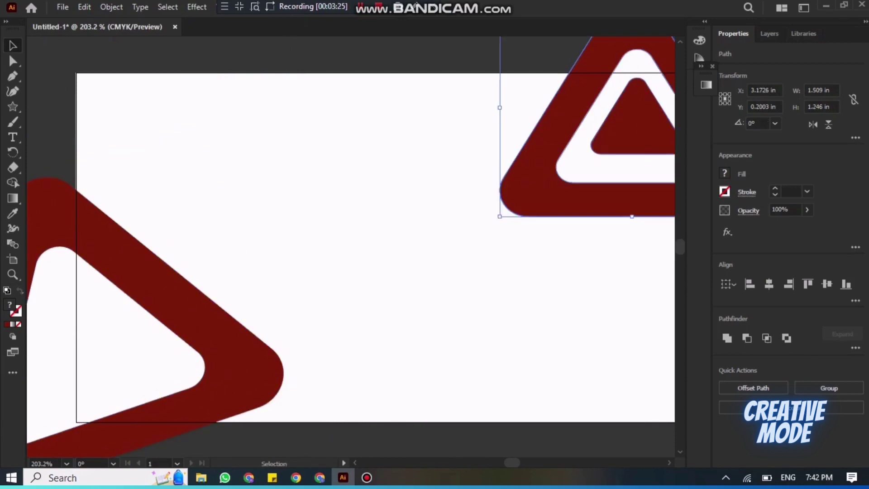
drag(497, 218, 455, 170)
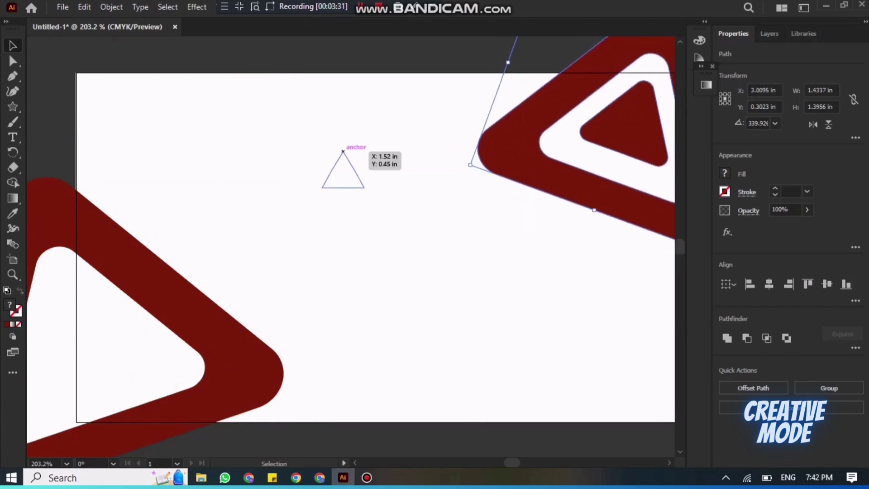
click(343, 152)
key(Delete)
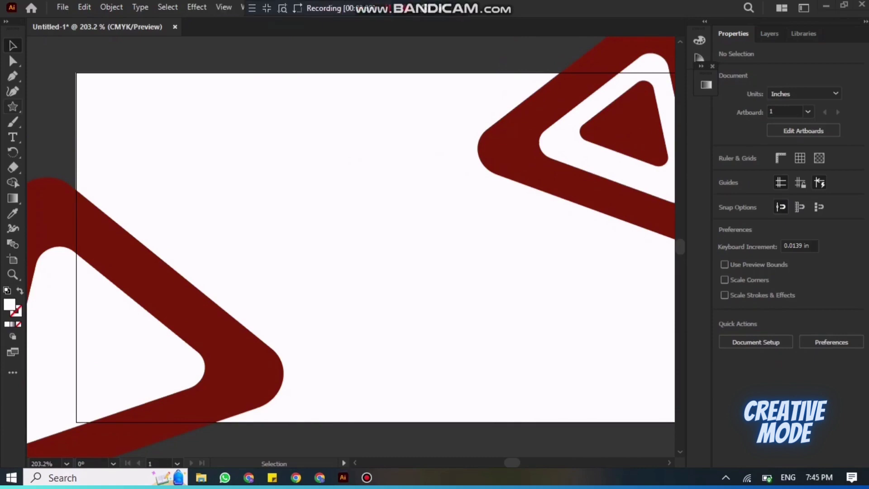
Step: Draw a white circle about 0.66 in across near the middle and centre it horizontally on the artboard
right_click(13, 106)
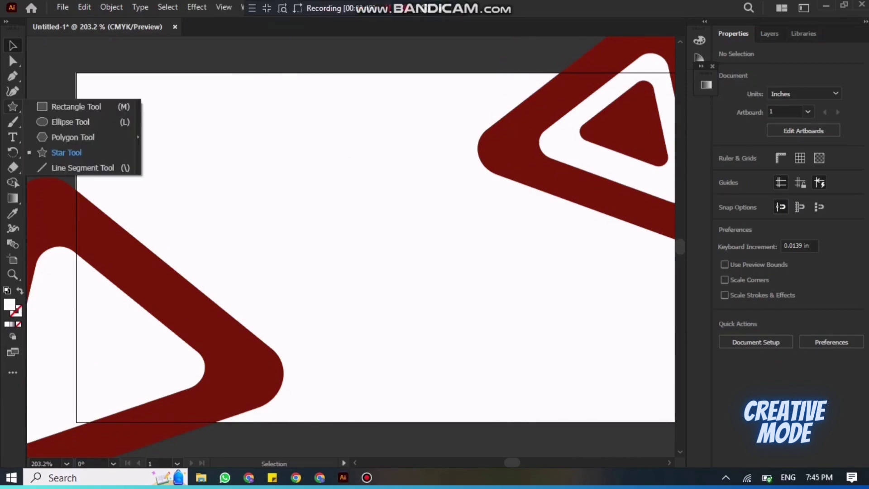
click(70, 122)
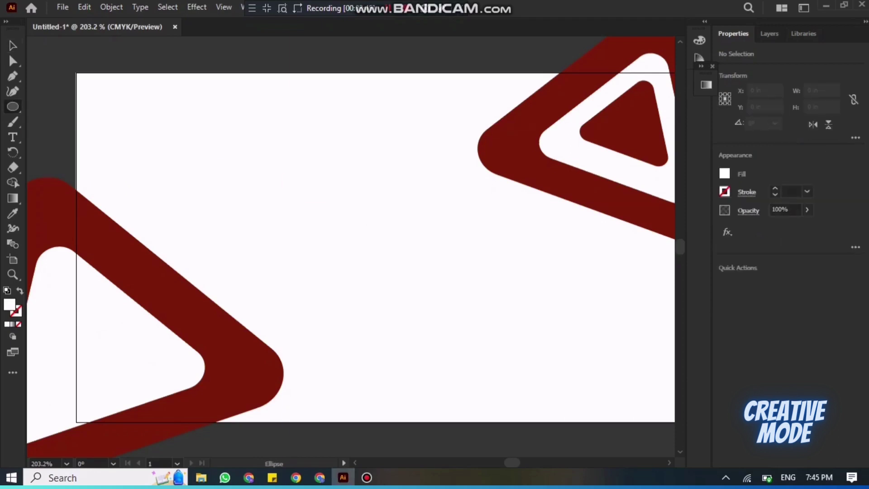
drag(340, 205, 442, 319)
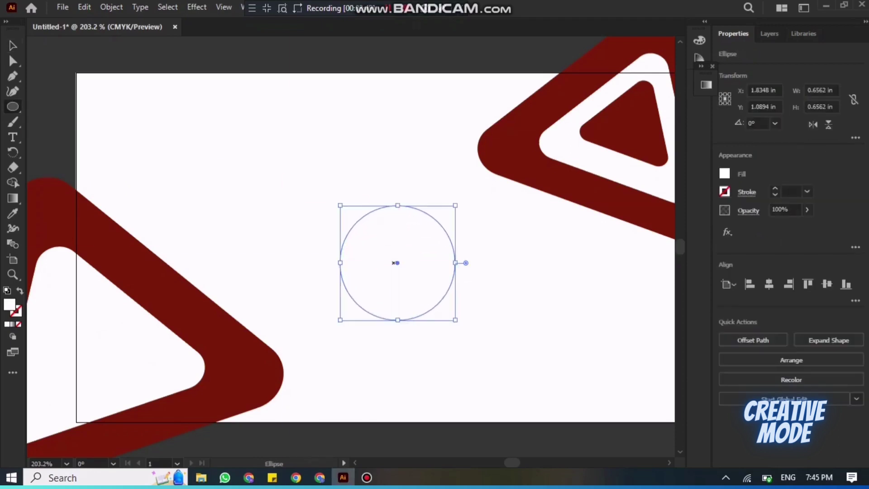
key(v)
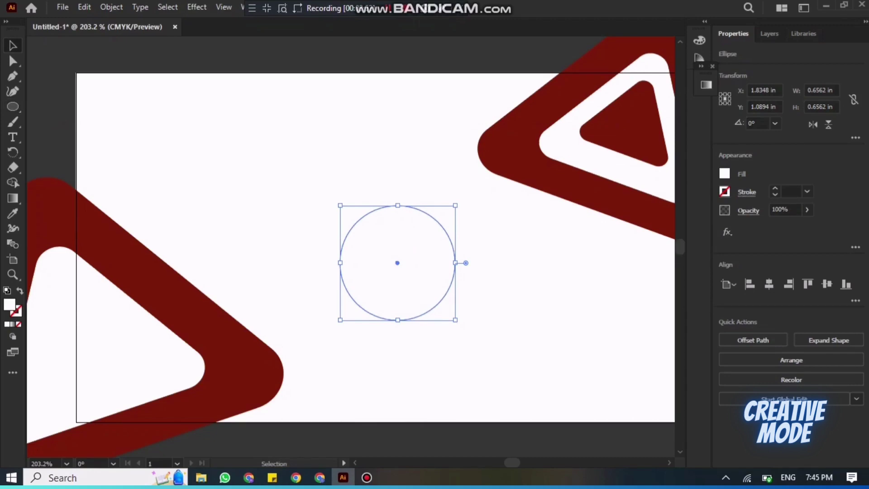
drag(397, 263, 372, 227)
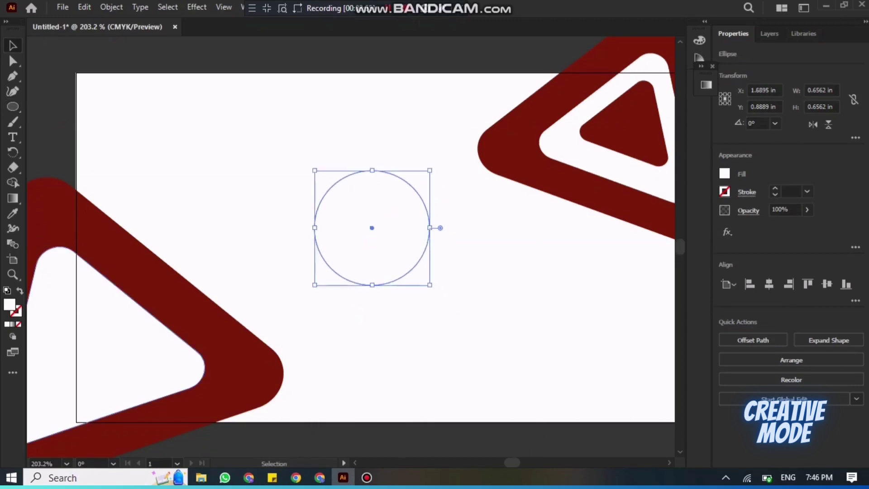
click(769, 284)
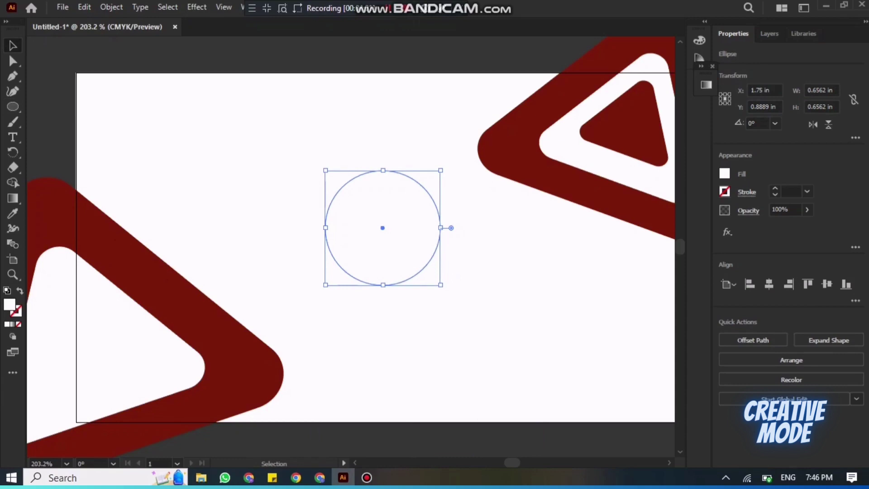
Step: Duplicate the circle in place and shrink the copy about its centre to about 0.38 in across
click(84, 7)
click(106, 66)
click(84, 7)
click(113, 91)
drag(383, 284, 383, 261)
Step: Give both concentric circles a white fill with a 0.25 pt black stroke and deselect them
drag(457, 301, 376, 217)
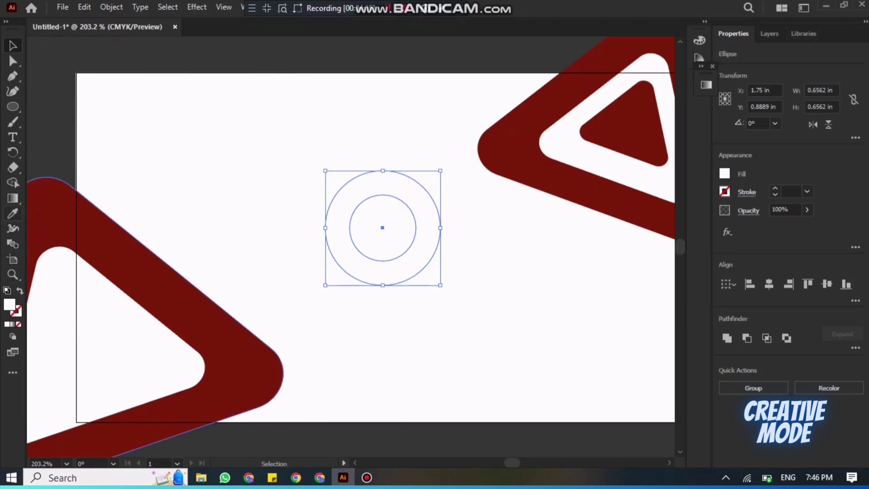
key(F6)
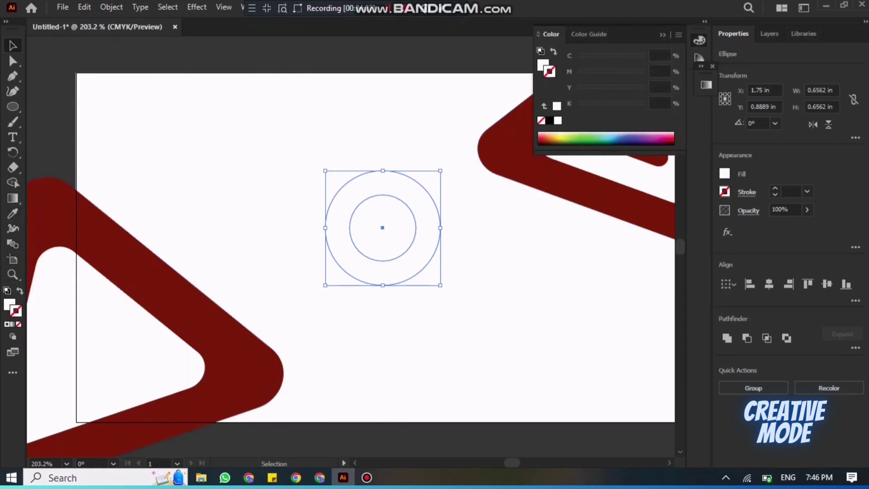
key(d)
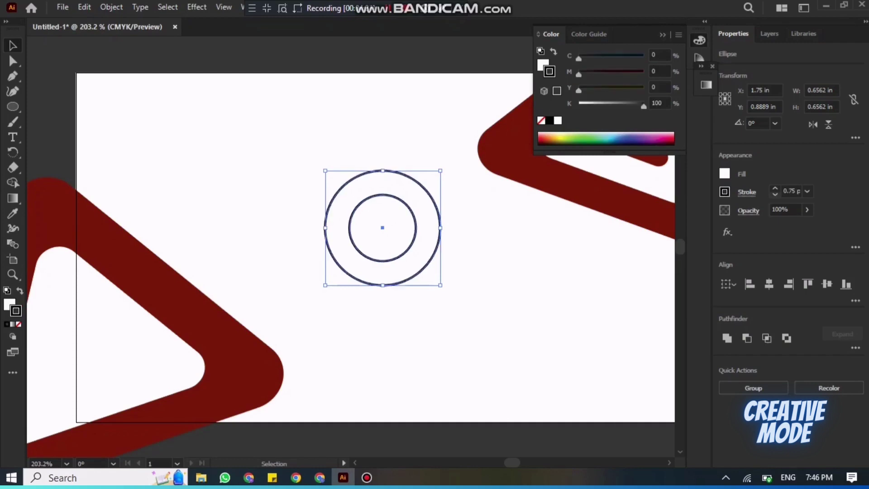
key(slash)
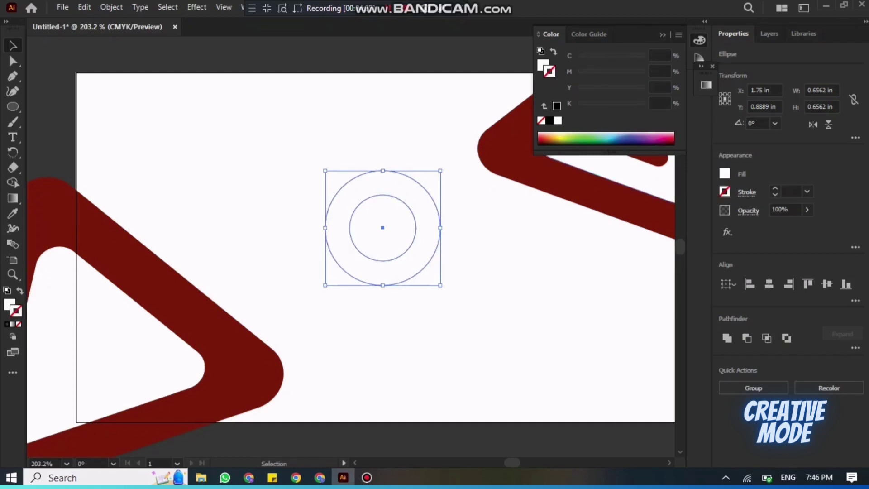
key(d)
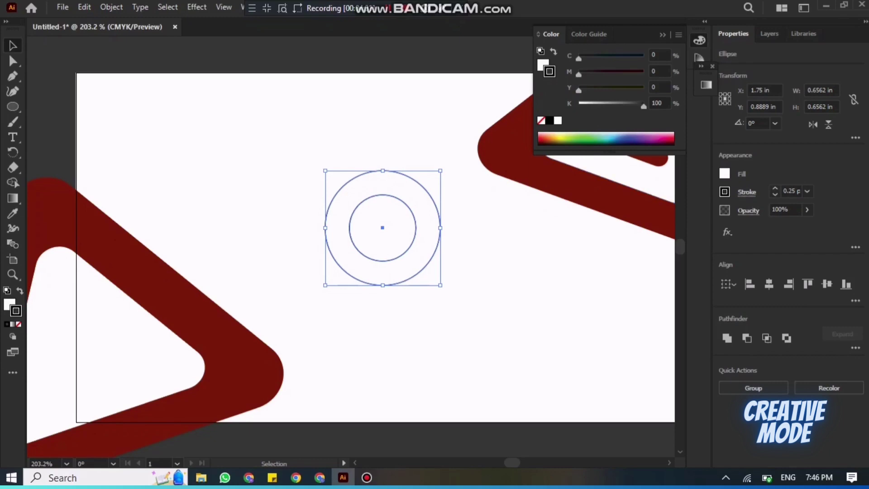
key(ctrl+shift+a)
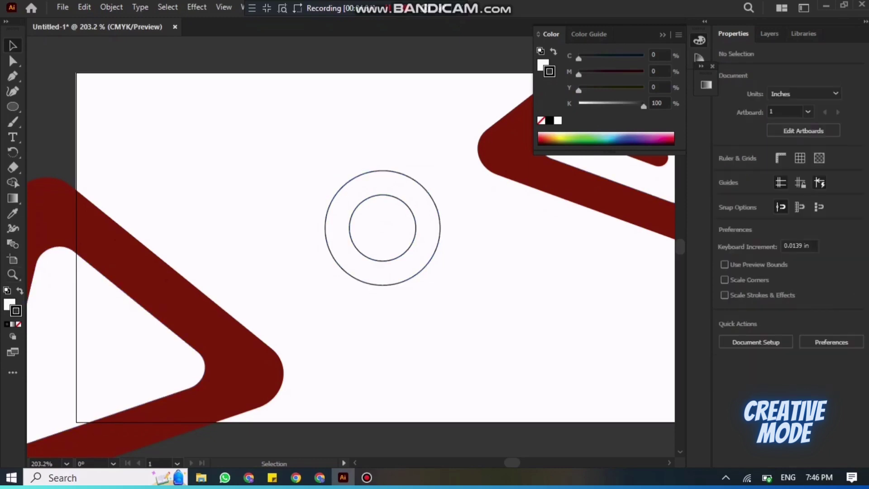
Step: Shrink the outer circle about its centre to about 0.53 in across and deselect it
click(330, 201)
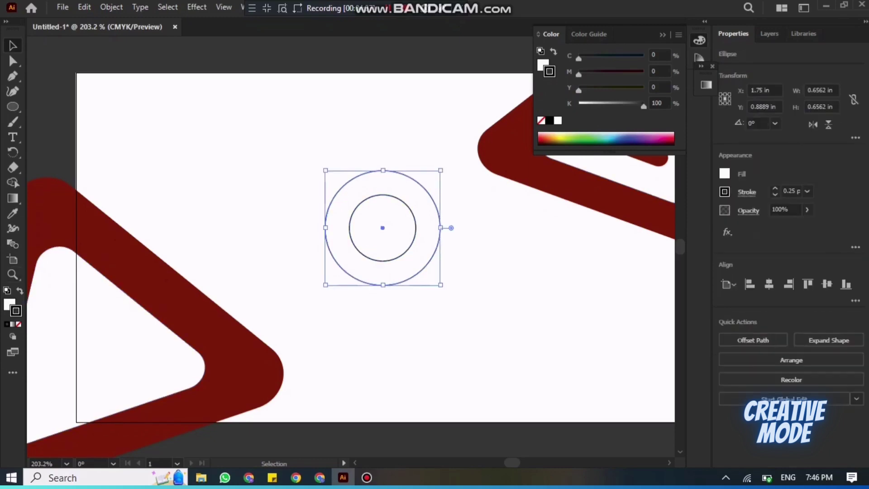
drag(383, 284, 382, 273)
click(438, 227)
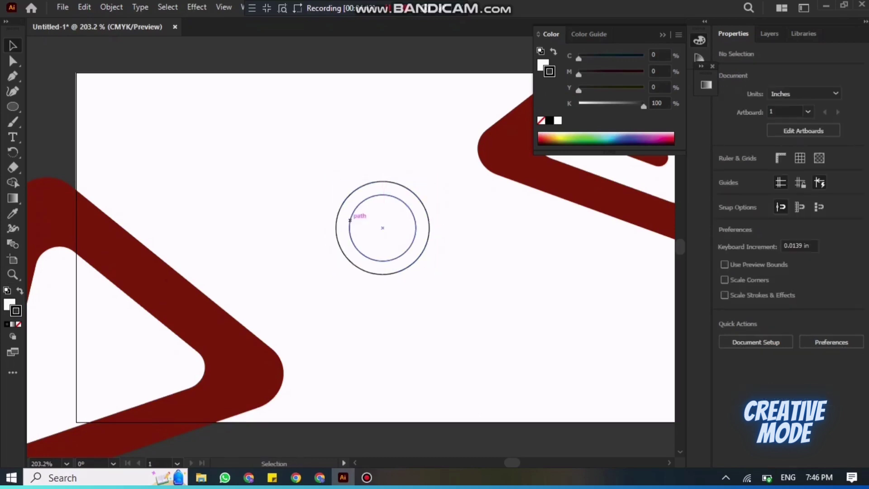
double_click(345, 204)
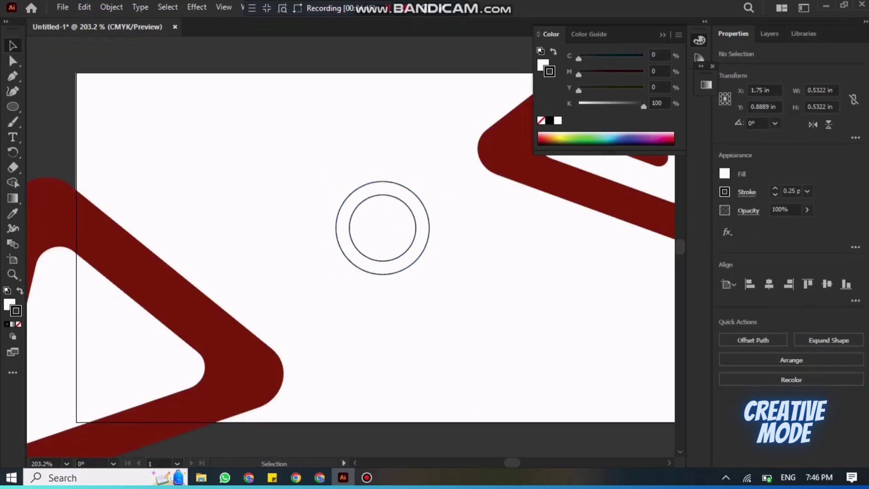
drag(322, 198, 338, 212)
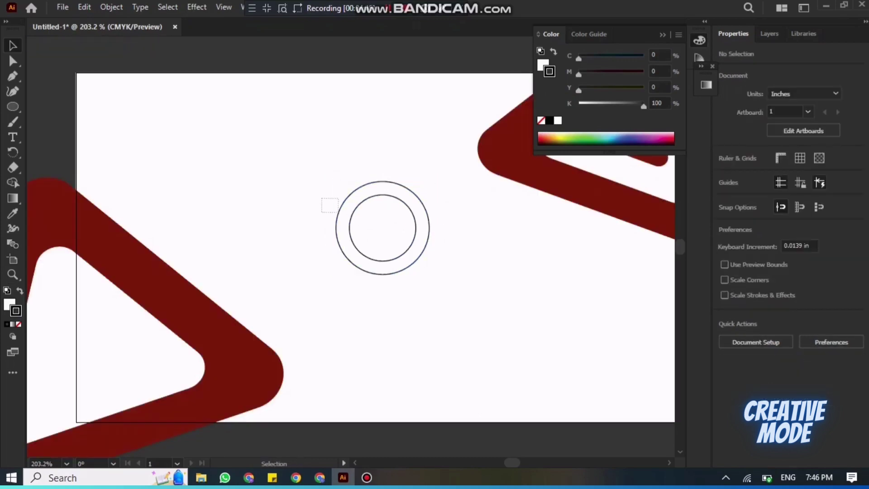
Step: Sample the dark red of the lower-left triangle as the outer circle's fill and deselect it
click(382, 227)
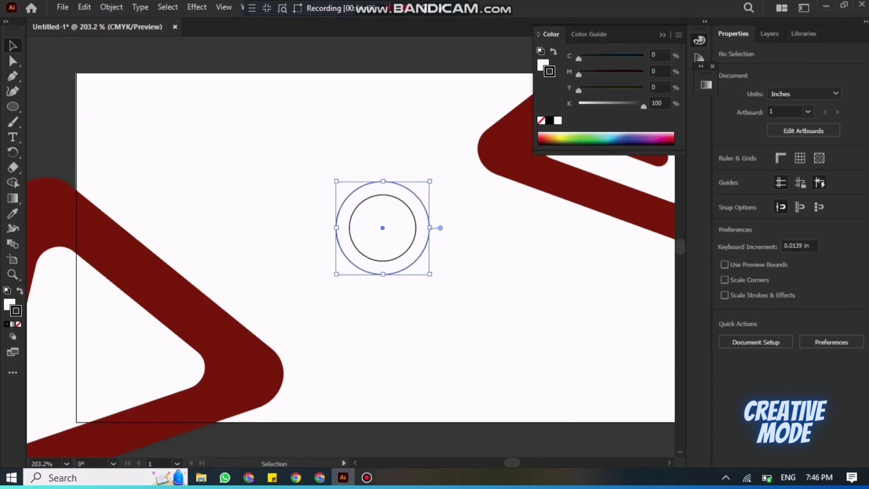
key(i)
click(226, 344)
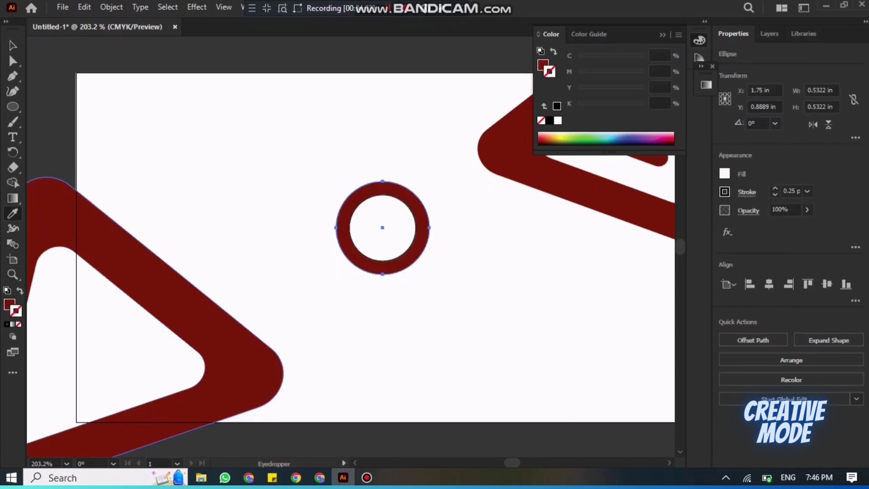
key(v)
key(ctrl+shift+a)
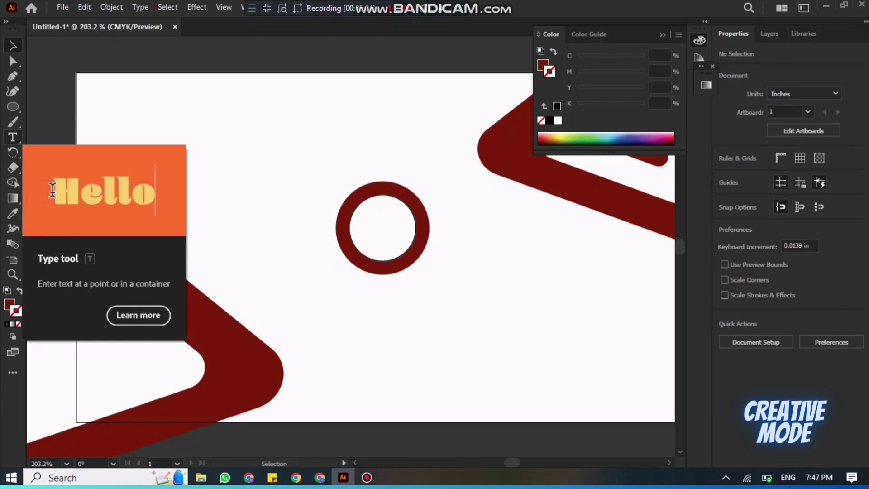
Step: Add a black 12 pt Myriad Pro letter "C" as point text near the artboard's upper-left corner
click(12, 138)
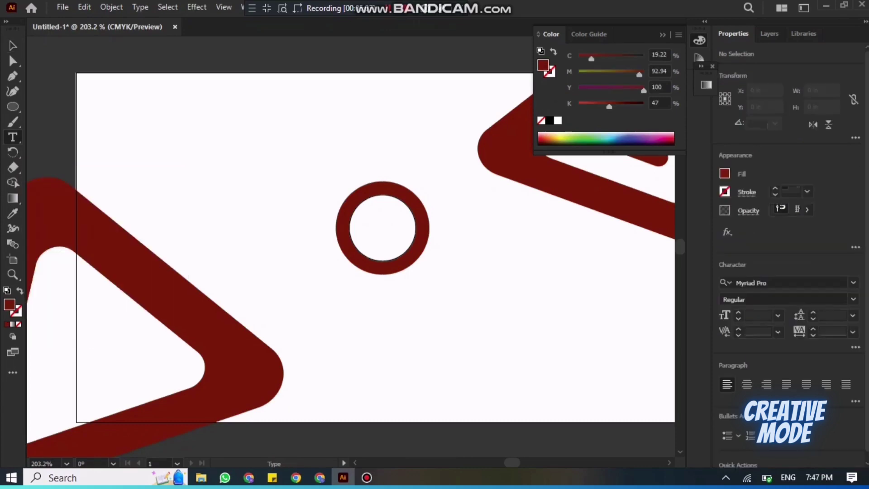
click(127, 130)
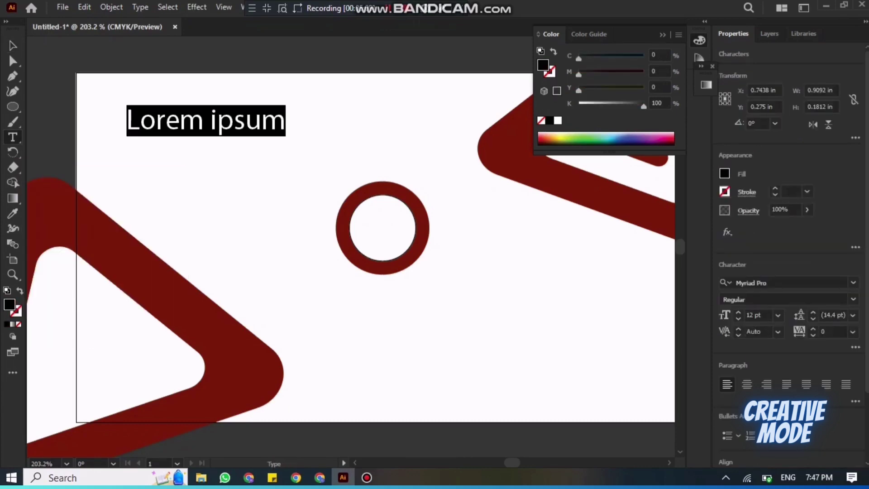
text(C)
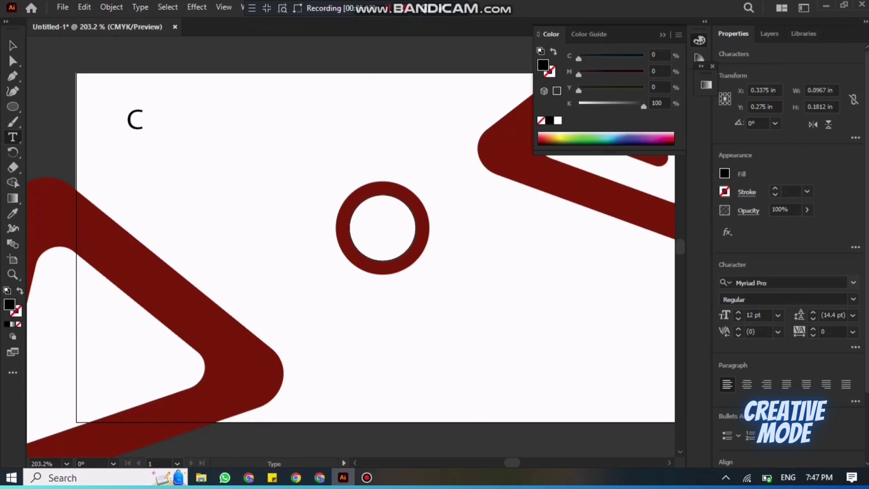
click(852, 283)
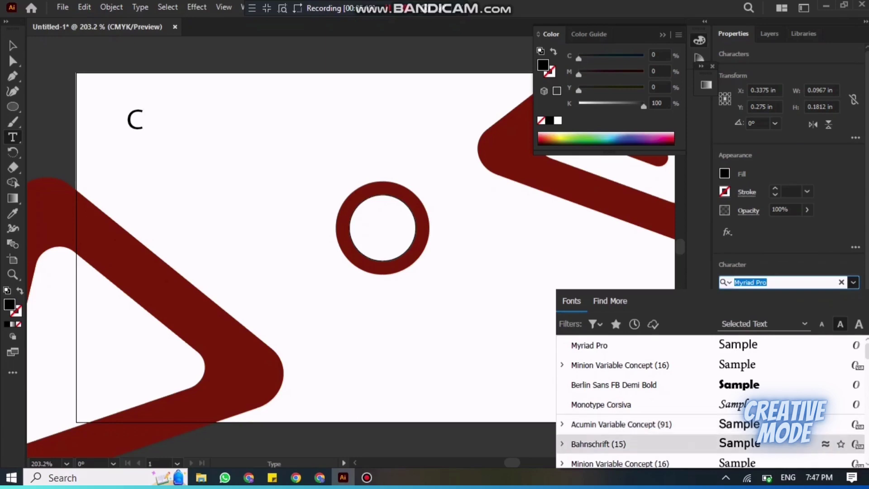
click(738, 345)
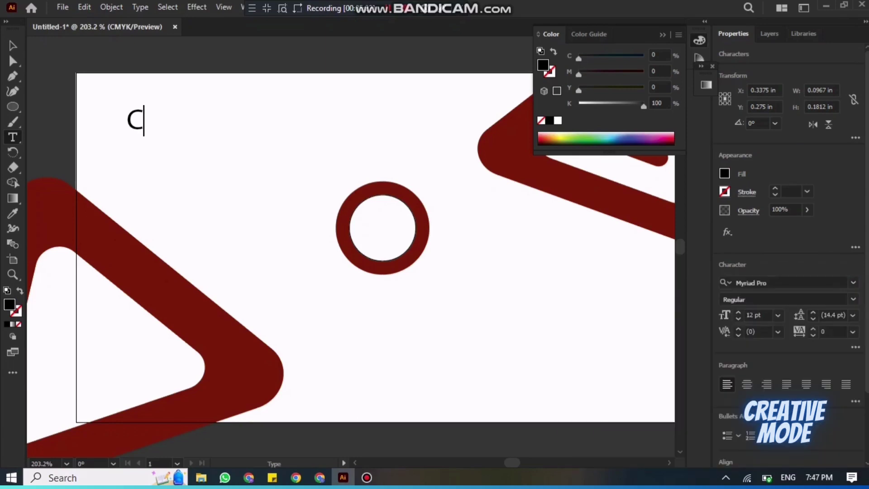
key(Escape)
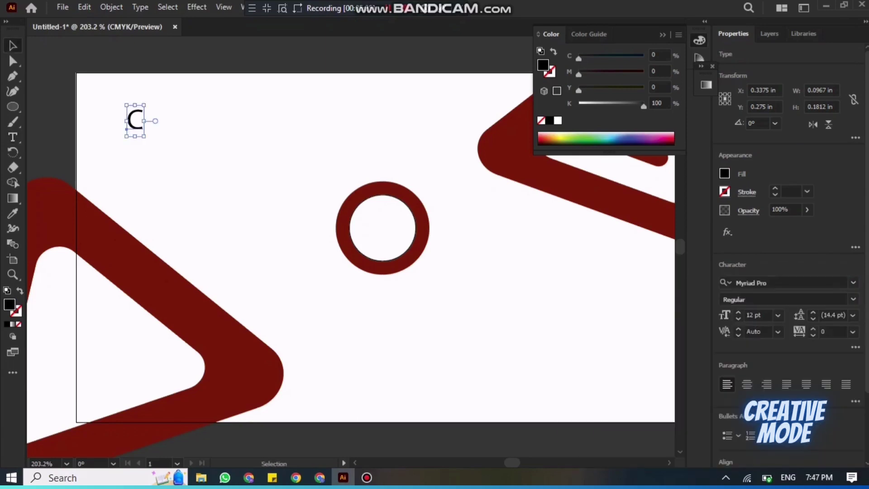
Step: Enlarge the letter C and place it inside the white inner circle of the red ring
drag(154, 125, 402, 267)
drag(398, 226, 394, 219)
click(445, 267)
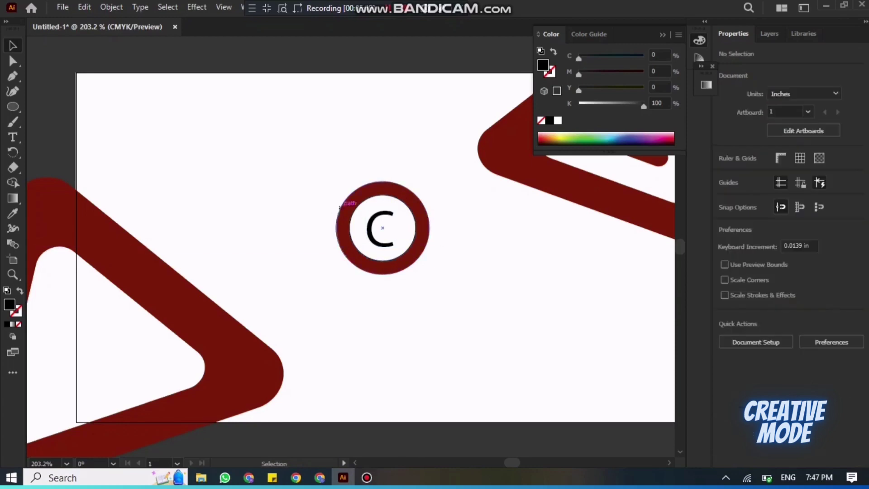
Step: Align the letter C and both circles to each other on their horizontal centres and deselect them
drag(326, 198, 389, 259)
click(768, 284)
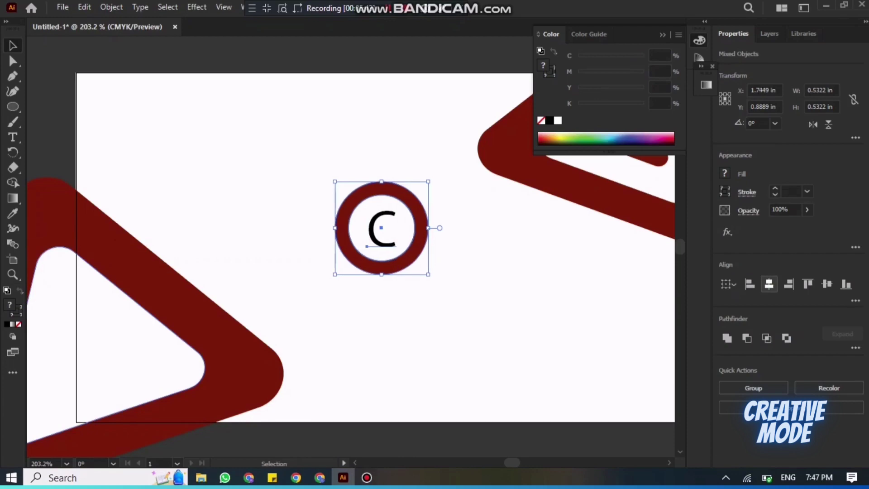
key(ctrl+shift+a)
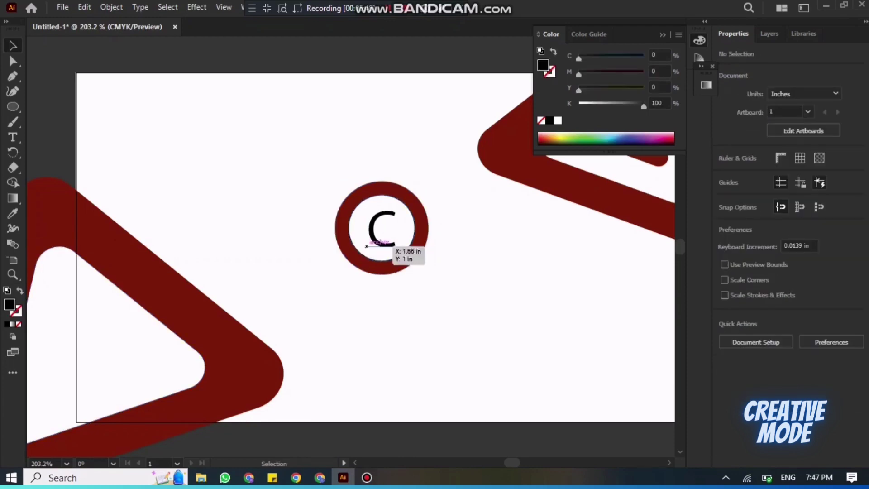
click(380, 239)
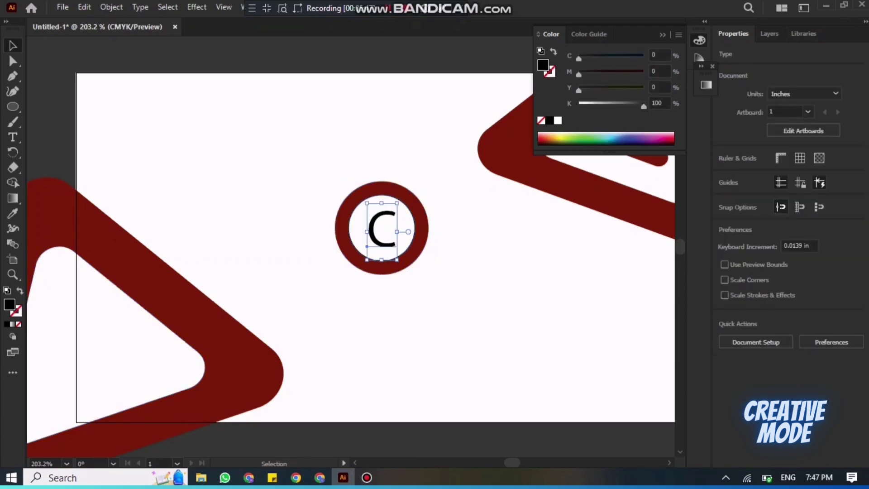
click(350, 233)
click(84, 7)
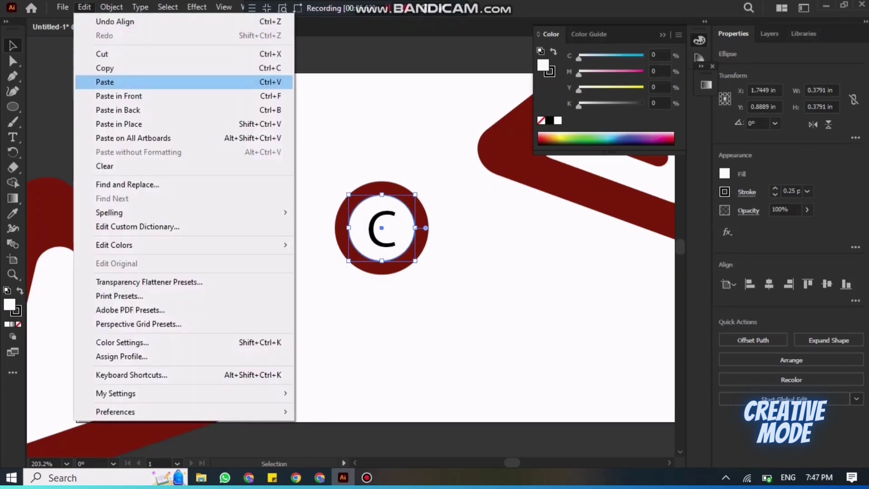
click(106, 80)
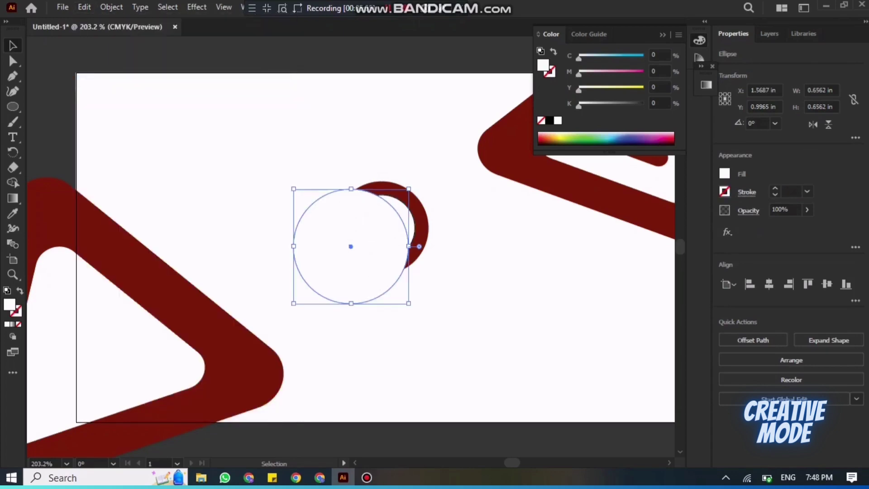
key(ctrl+z)
click(84, 7)
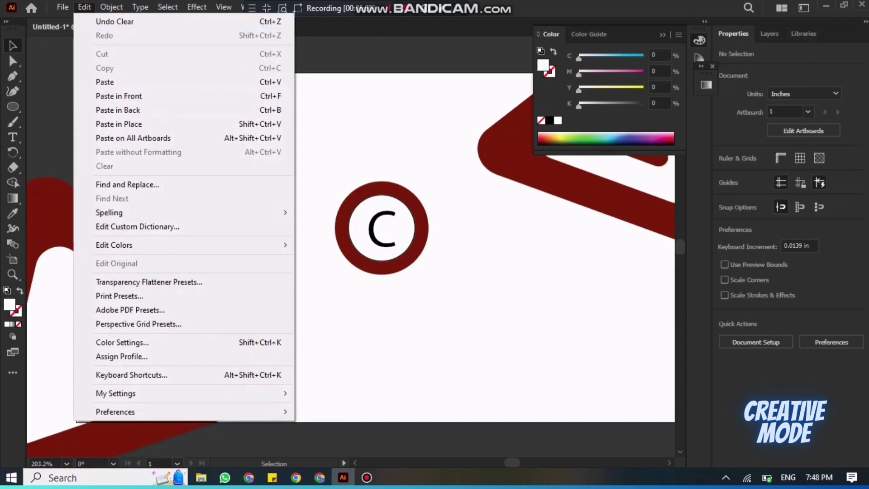
Step: Duplicate the white inner circle in front of itself and shrink the copy concentrically to about 0.26 in across
click(381, 228)
click(84, 7)
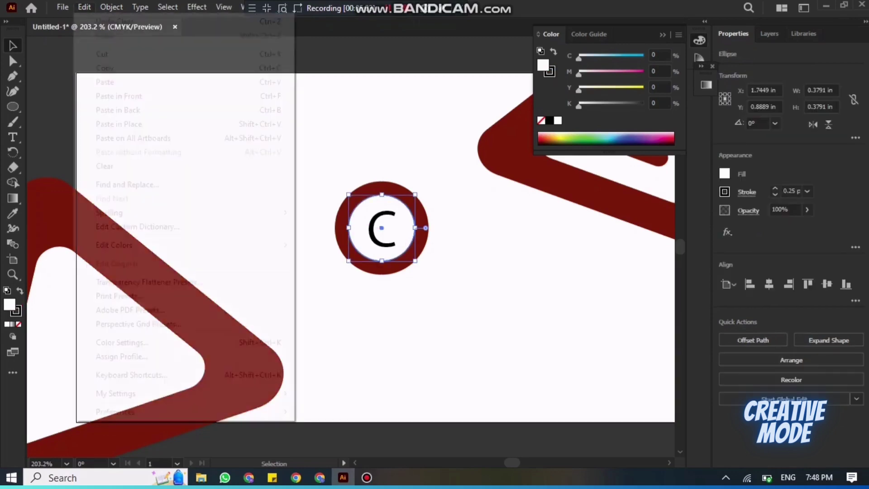
click(104, 68)
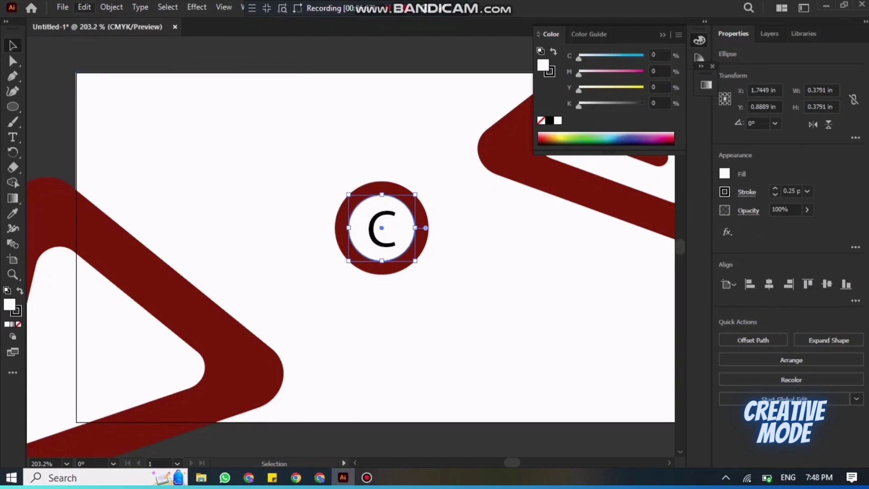
click(84, 6)
click(119, 96)
drag(415, 261, 404, 250)
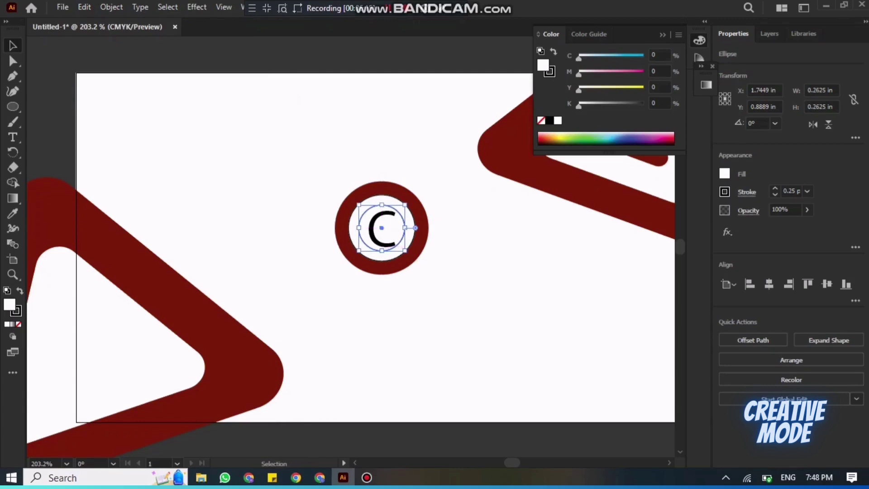
click(457, 276)
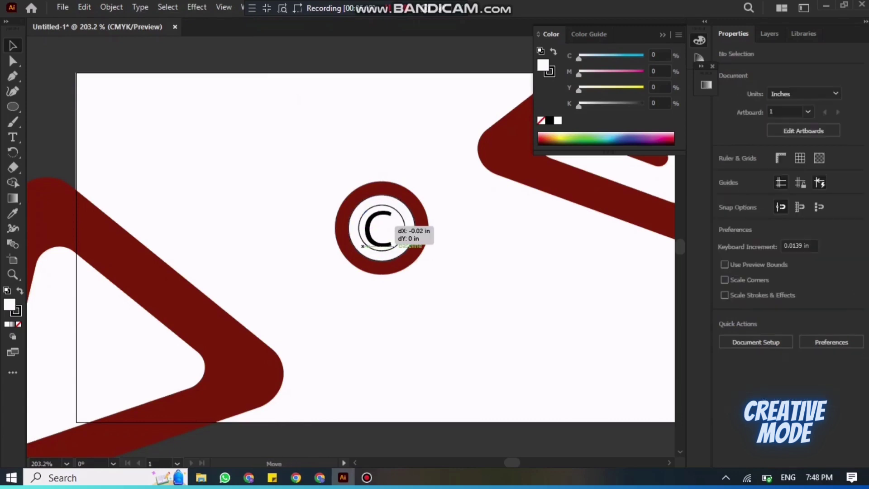
Step: Shift the letter C about 0.02 in left and fill the smallest circle with the dark red sampled from the lower-left triangle
click(380, 231)
key(ctrl+shift+a)
click(396, 214)
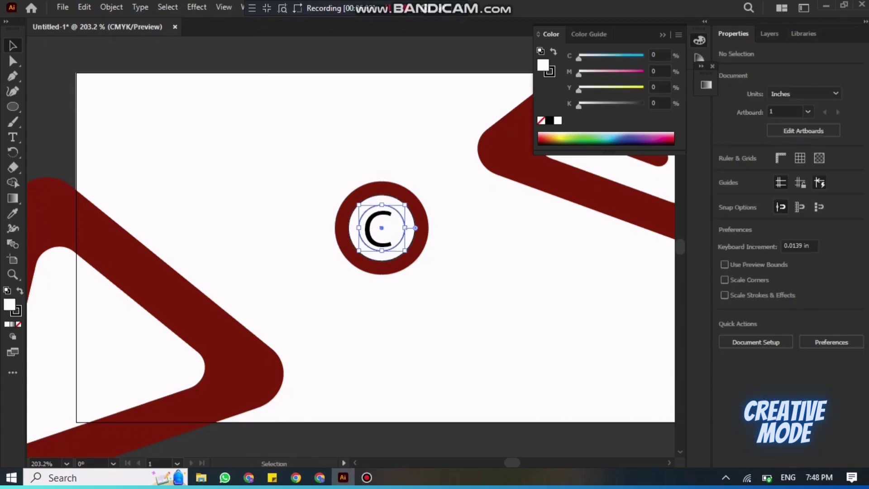
click(13, 213)
click(53, 215)
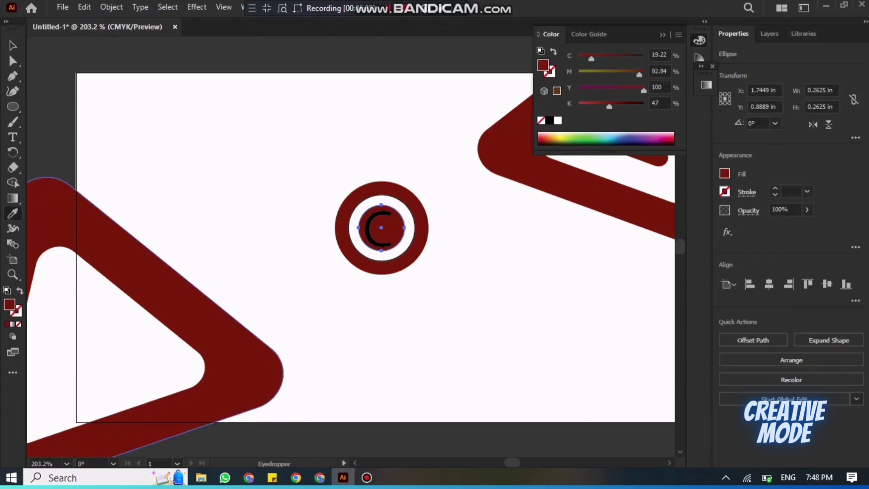
click(13, 45)
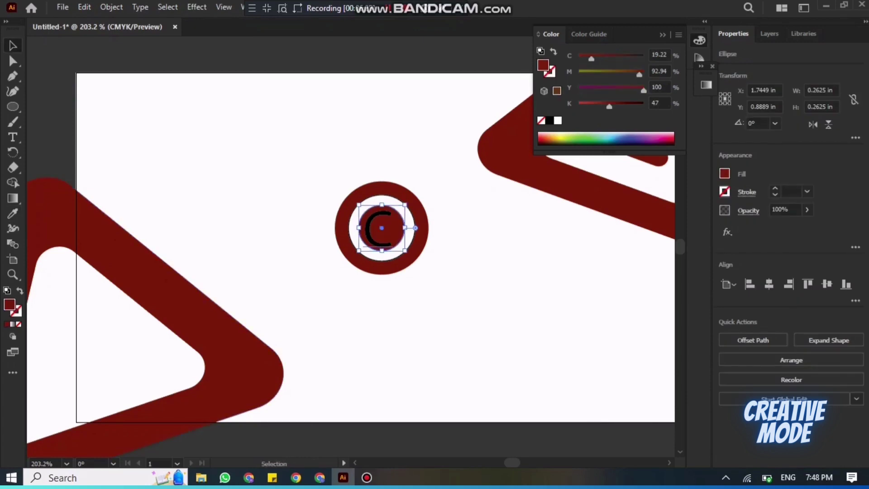
Step: Recolor the letter C white and deselect it
click(379, 231)
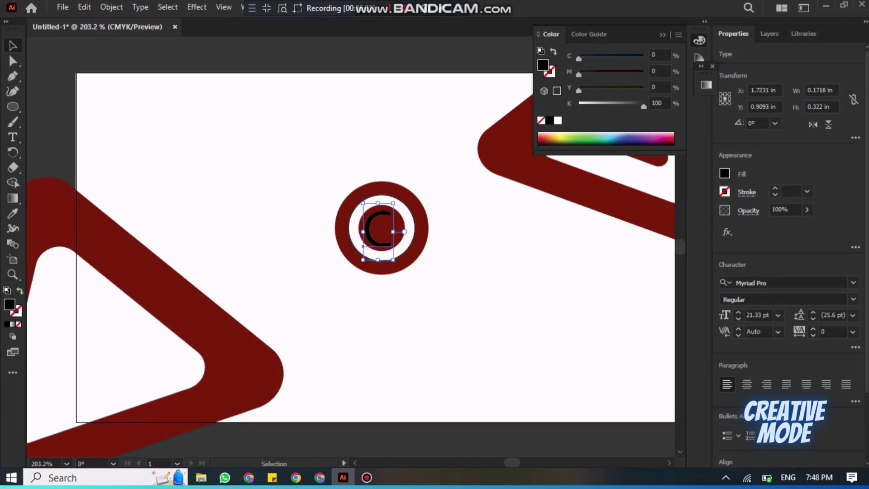
click(558, 120)
click(471, 254)
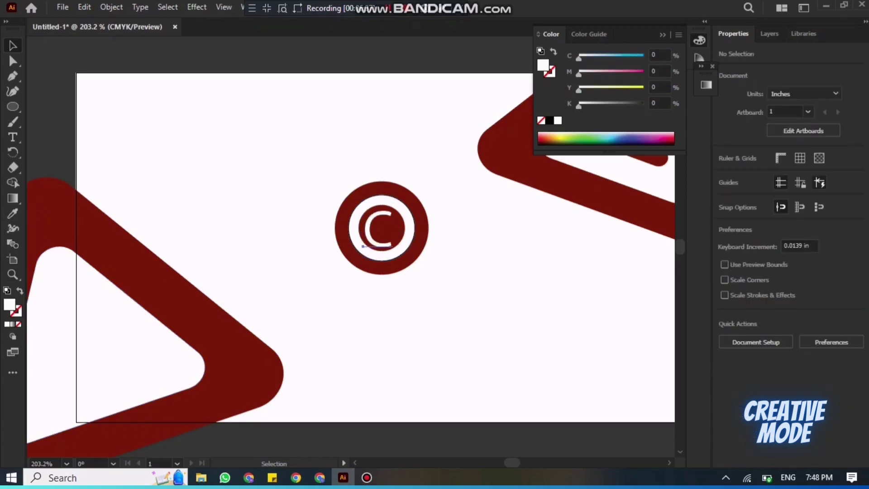
Step: Enlarge the innermost dark red circle slightly and shrink the outer dark red circle concentrically to about 0.44 in across
click(401, 234)
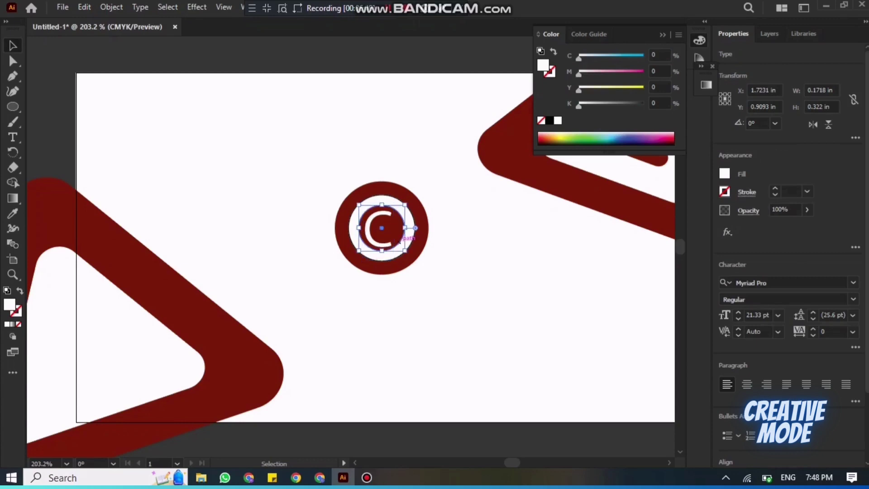
click(401, 236)
drag(404, 251, 411, 256)
click(448, 271)
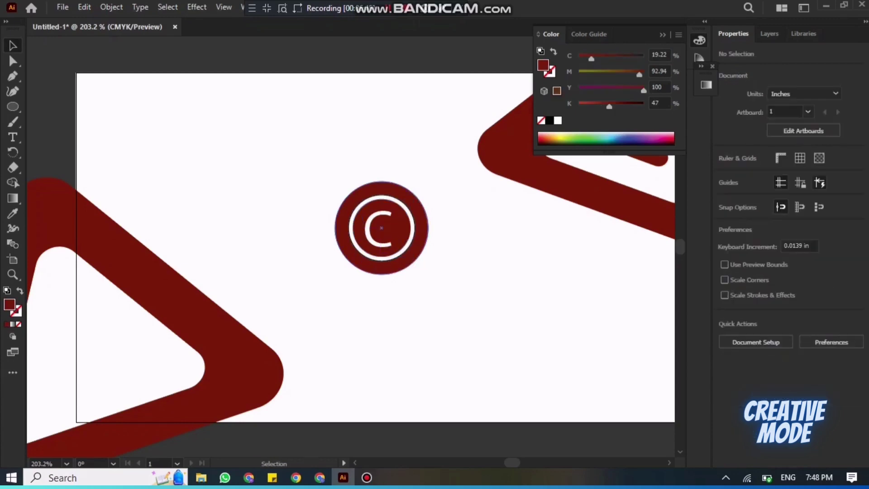
click(381, 228)
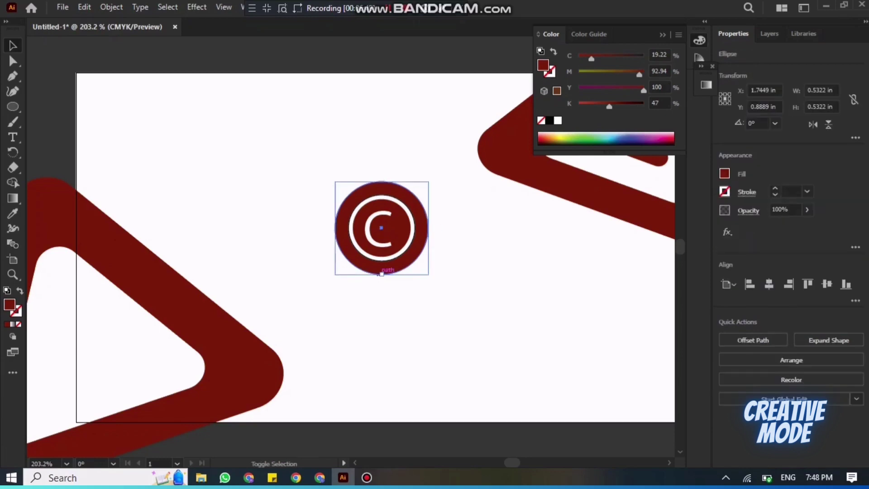
drag(382, 274, 381, 264)
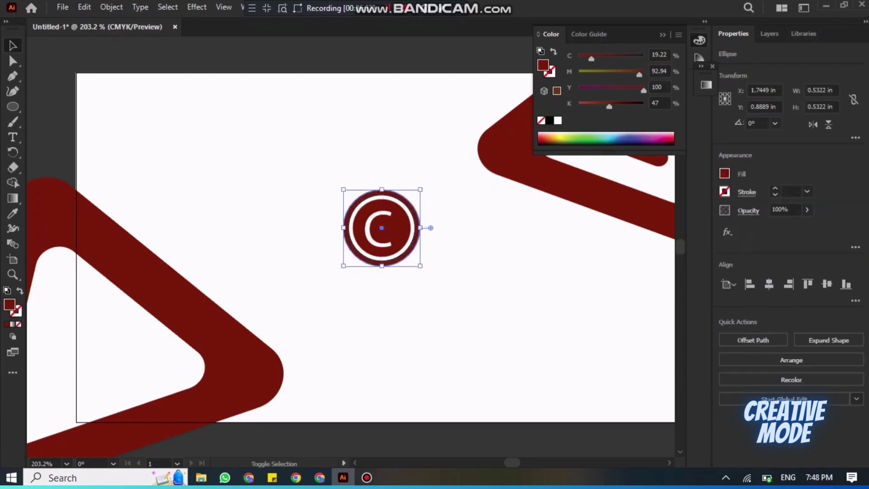
click(430, 226)
Step: Align the letter C and all the logo circles on their horizontal centres and deselect them
drag(325, 183, 411, 259)
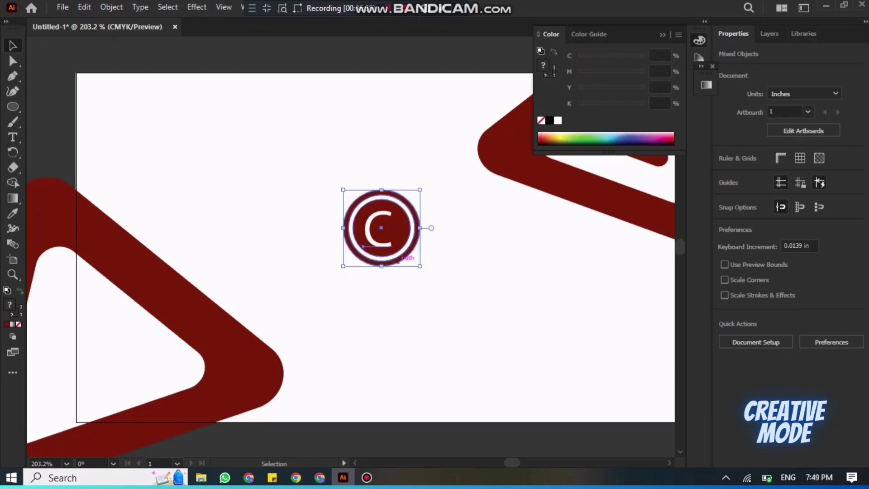
click(768, 284)
click(471, 271)
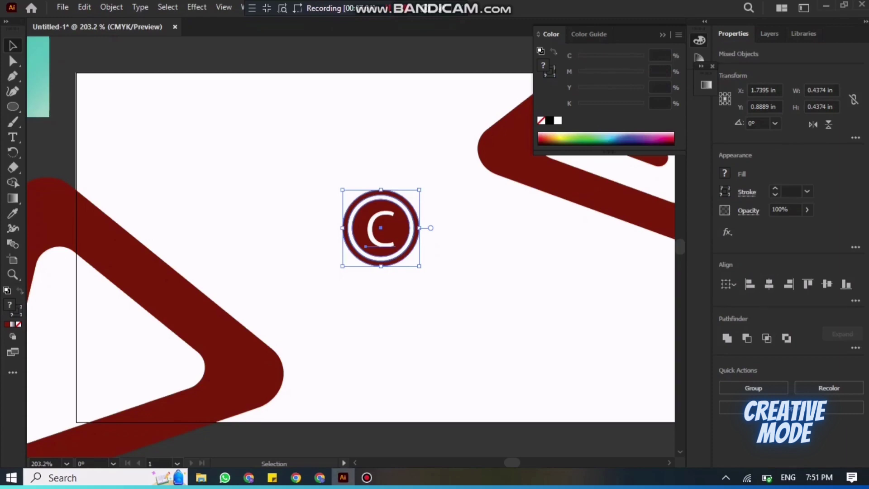
key(ctrl+shift+a)
Step: Add the black 12 pt Myriad Pro point text "COMPANY NAME" above the logo
key(t)
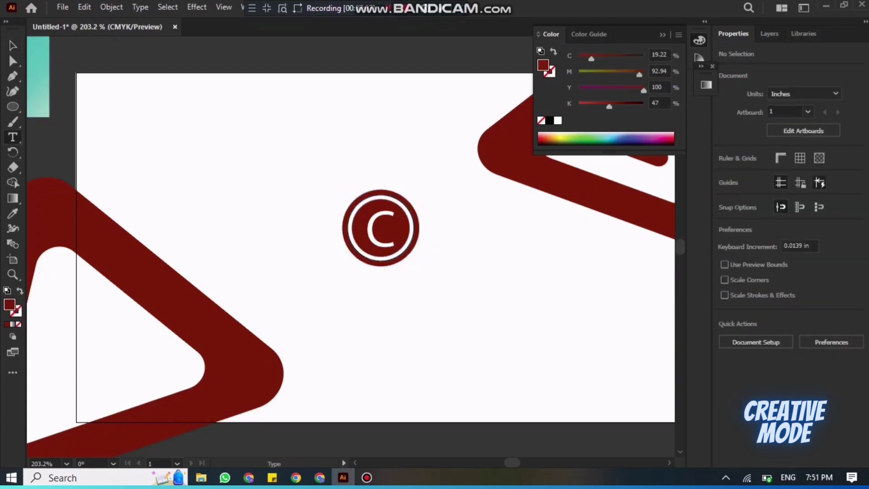
click(227, 130)
text(COMPANY)
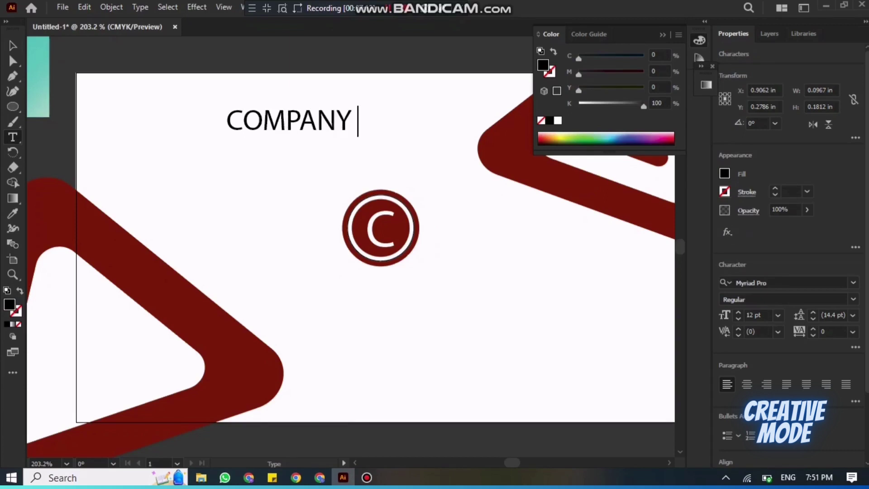
text( NAME)
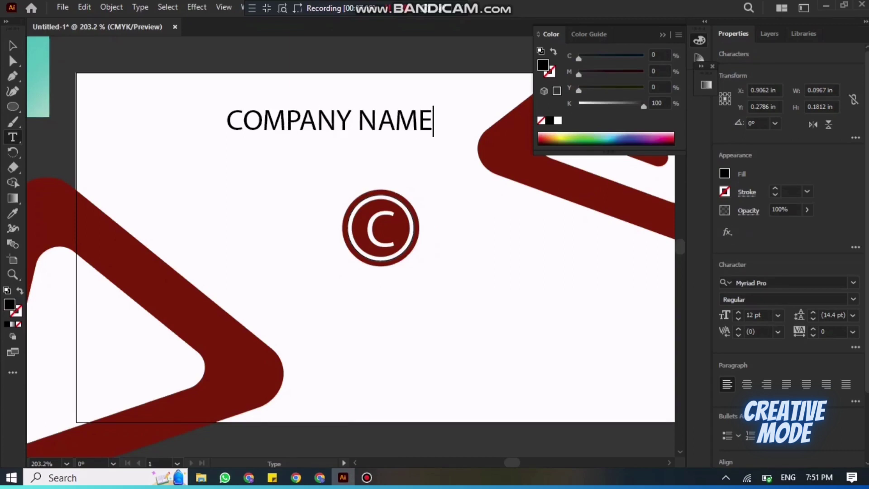
key(Escape)
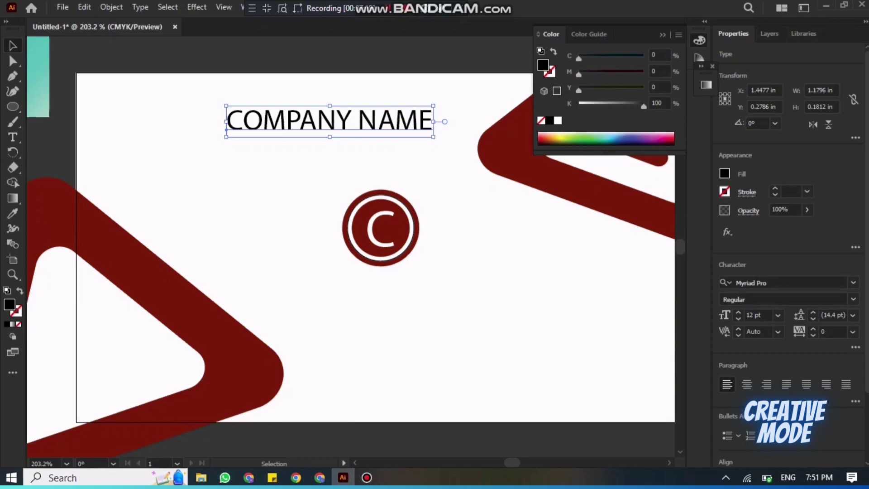
Step: Place the COMPANY NAME text just beneath the logo, with the text and logo aligned on their horizontal centres
drag(384, 118, 425, 294)
drag(301, 172, 433, 299)
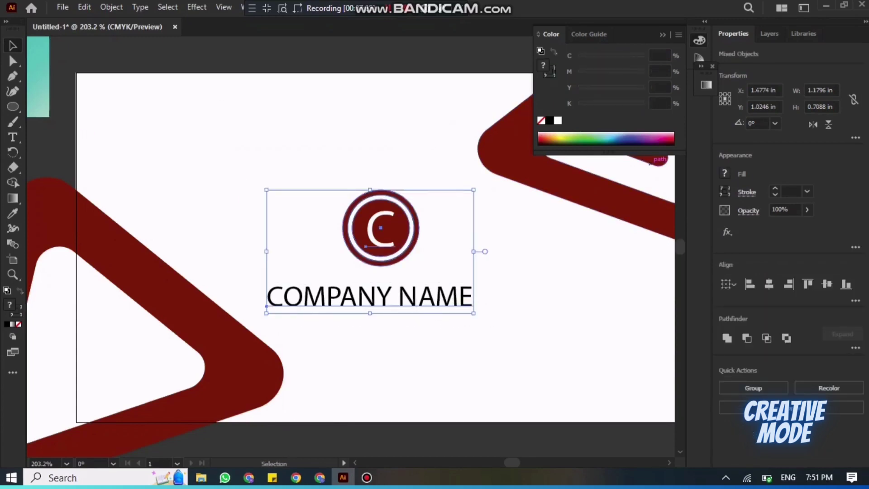
click(769, 284)
click(280, 323)
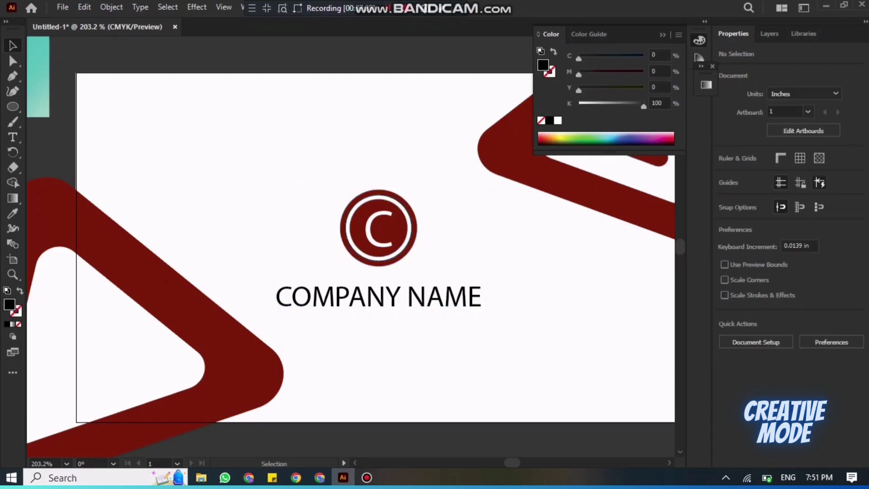
drag(275, 305, 276, 297)
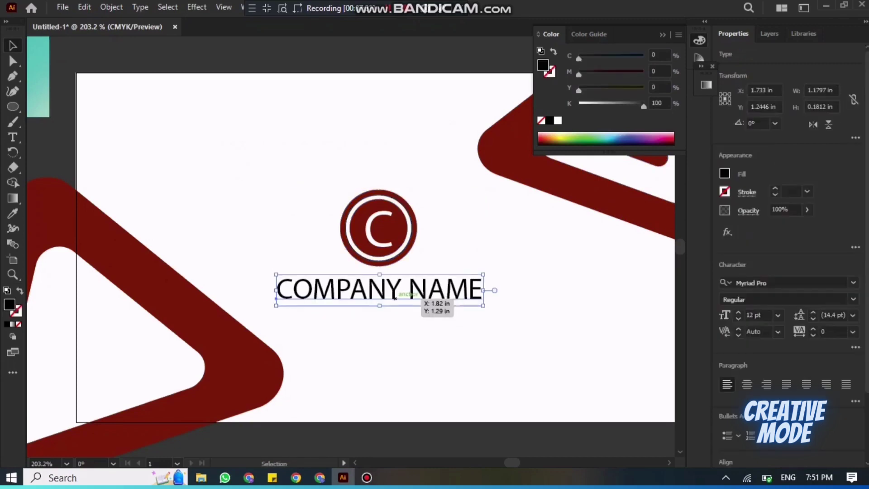
key(ctrl+shift+a)
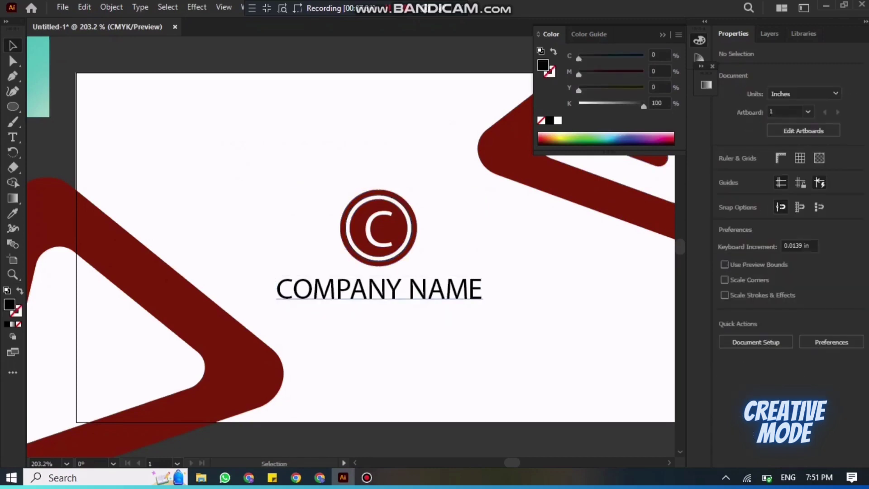
Step: Change the COMPANY NAME text's font to Bahnschrift Bold
click(277, 295)
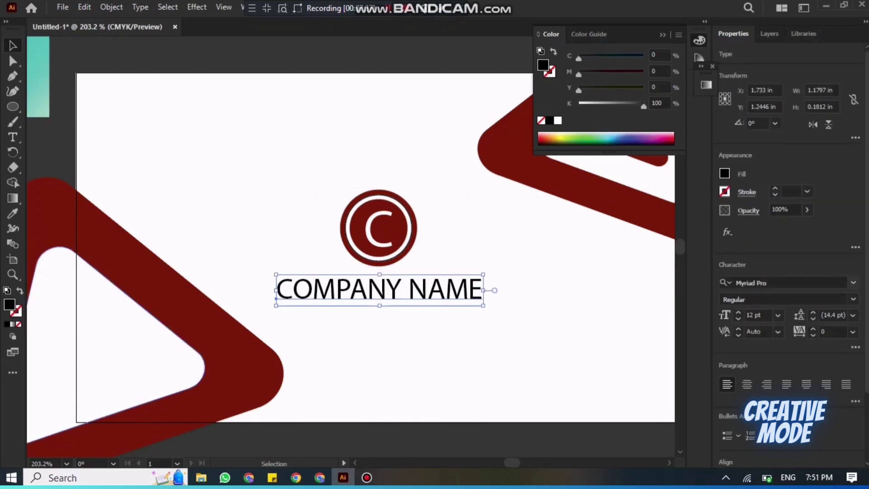
click(853, 282)
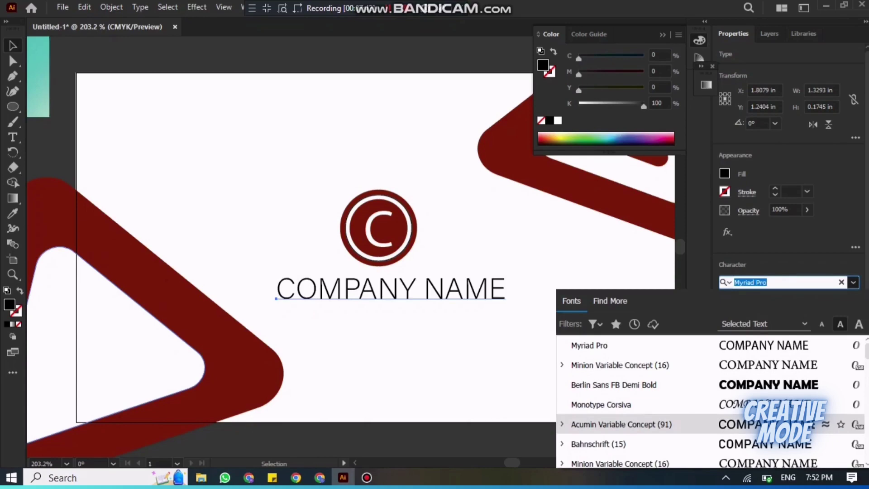
click(598, 444)
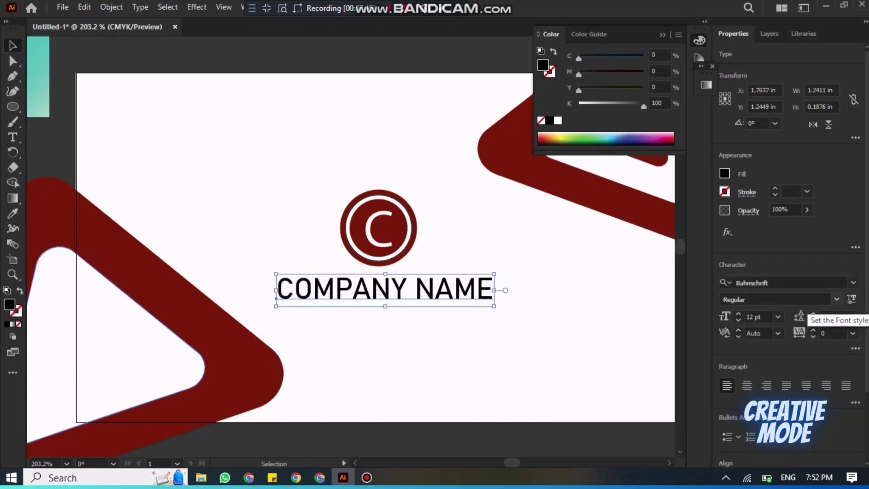
click(805, 301)
click(741, 284)
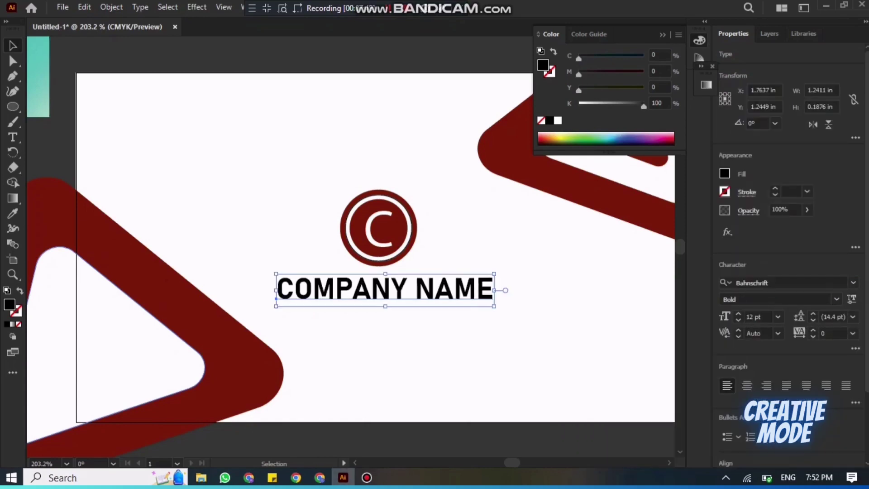
Step: Shift the COMPANY NAME text left, realign it with the logo on their horizontal centres, and deselect everything
drag(430, 293, 418, 293)
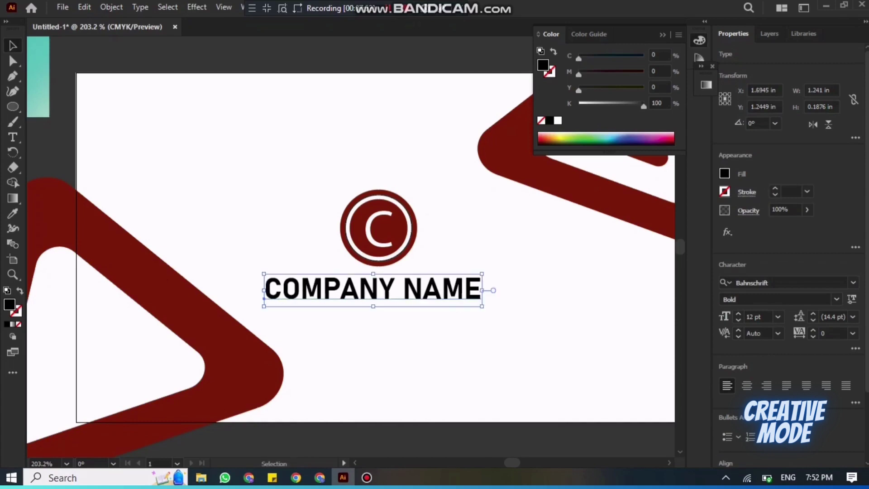
drag(298, 171, 417, 318)
click(768, 283)
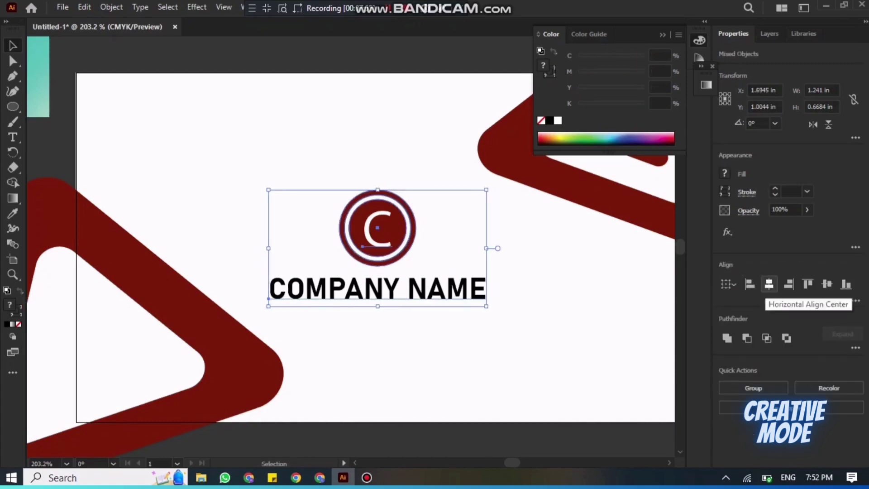
key(ctrl+shift+a)
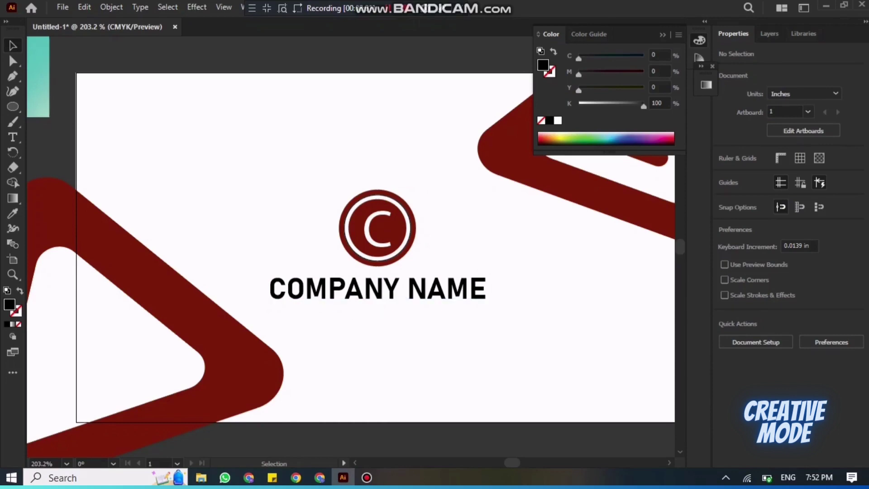
Step: Move the teal palette image onto the card's upper-left area and fill the lower-left triangle with its sampled dark teal
drag(39, 85, 278, 130)
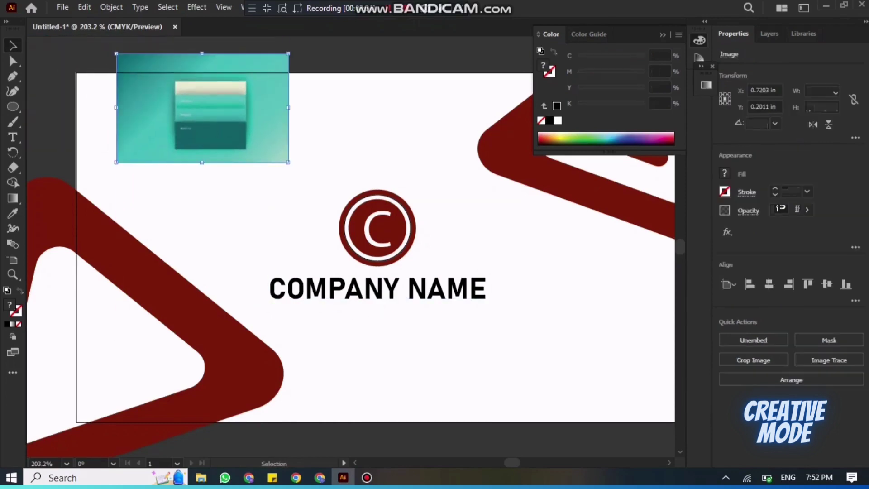
click(181, 300)
click(13, 213)
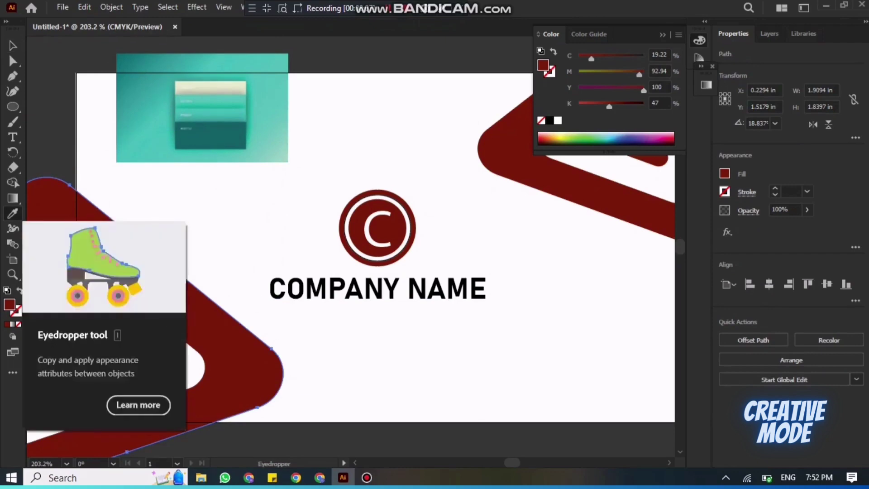
click(210, 136)
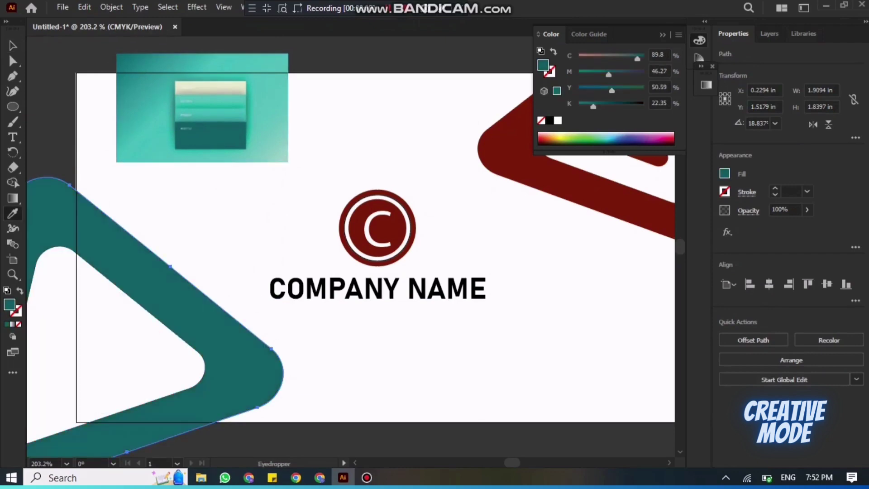
click(12, 46)
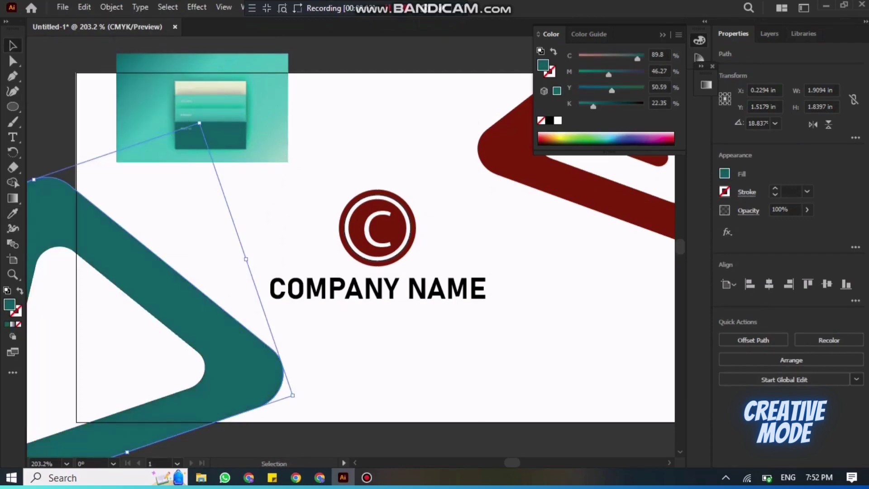
Step: Recolour the logo's outer circle, the letter C and the upper-right dark red triangles with the palette image's dark teal
click(360, 193)
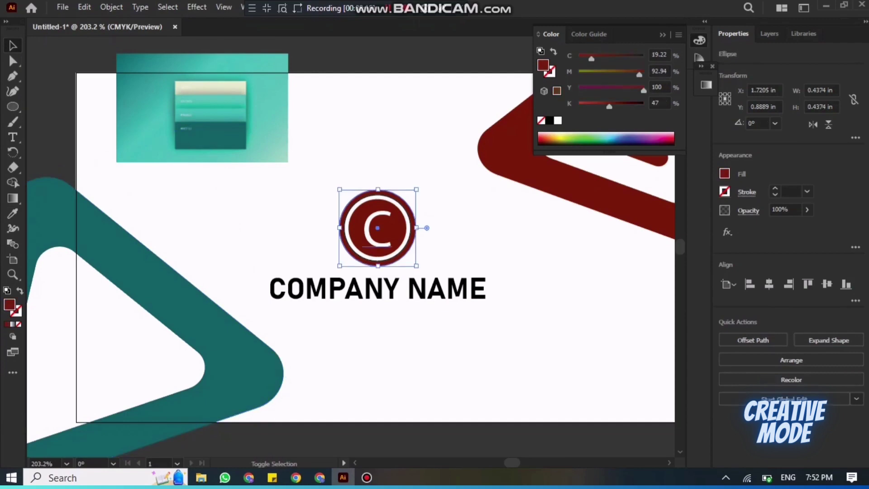
shift+click(362, 246)
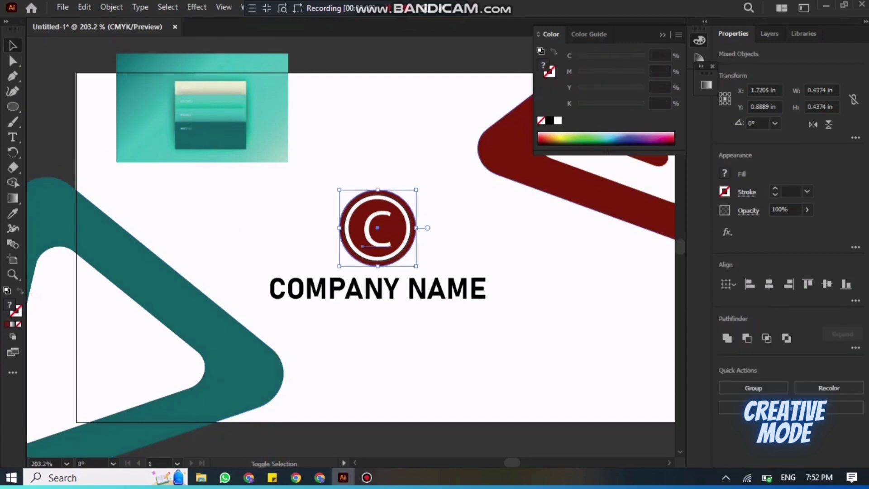
shift+click(503, 156)
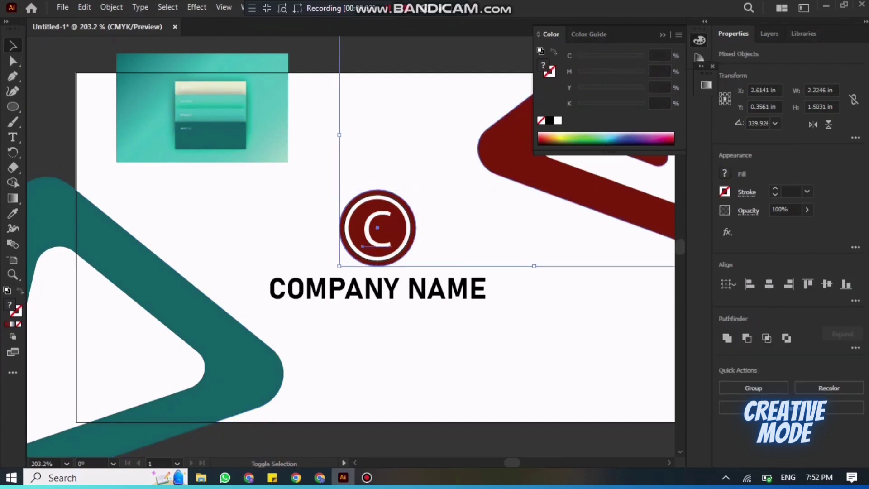
click(662, 35)
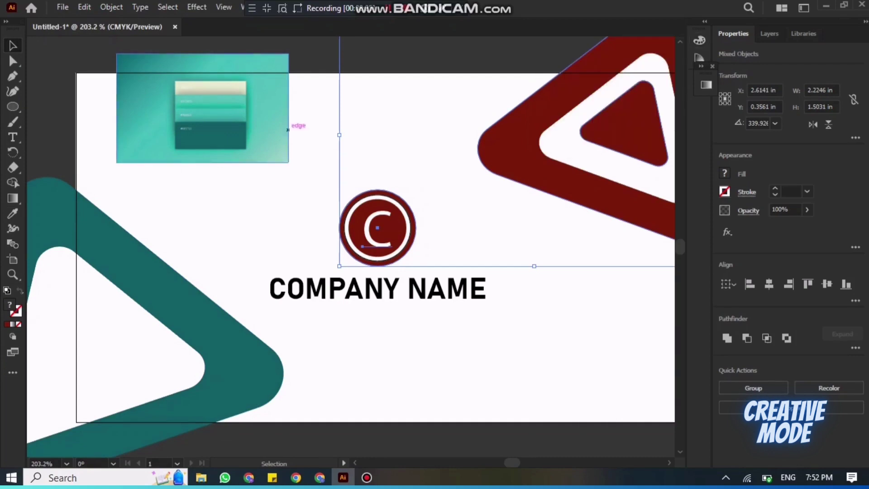
key(i)
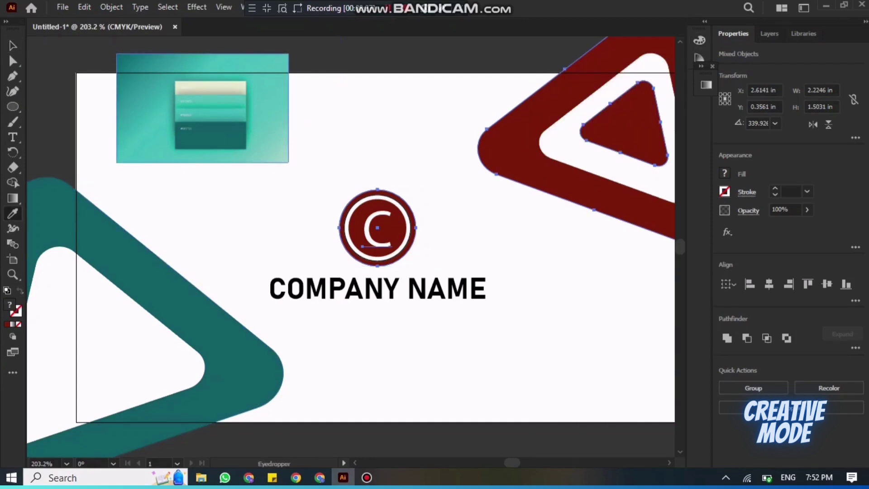
click(211, 138)
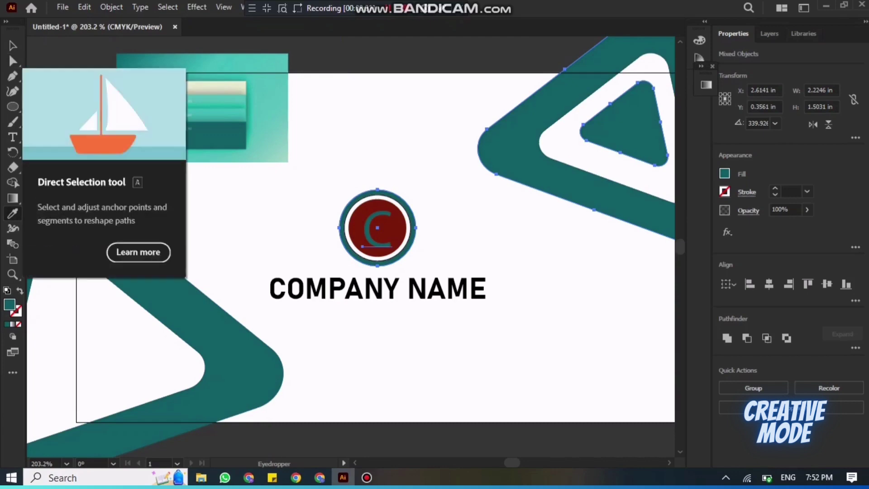
click(13, 45)
key(ctrl+shift+a)
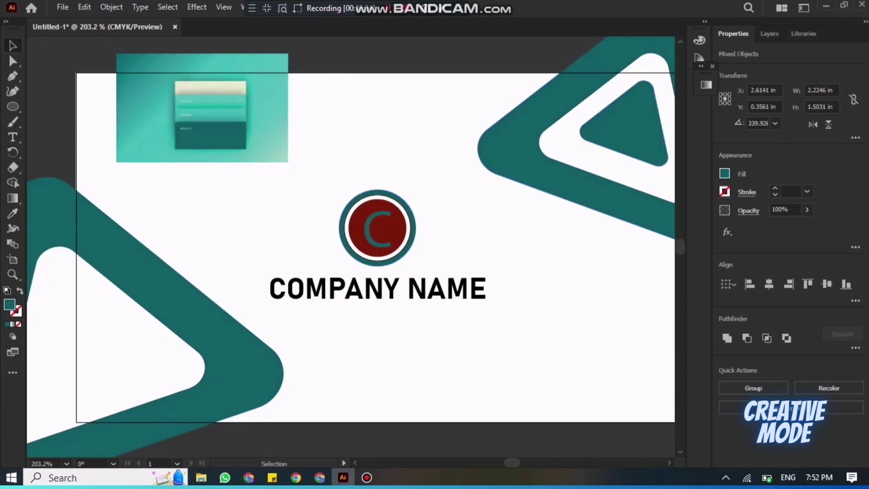
Step: Set the fill of the logo's letter C to white and deselect it
click(373, 228)
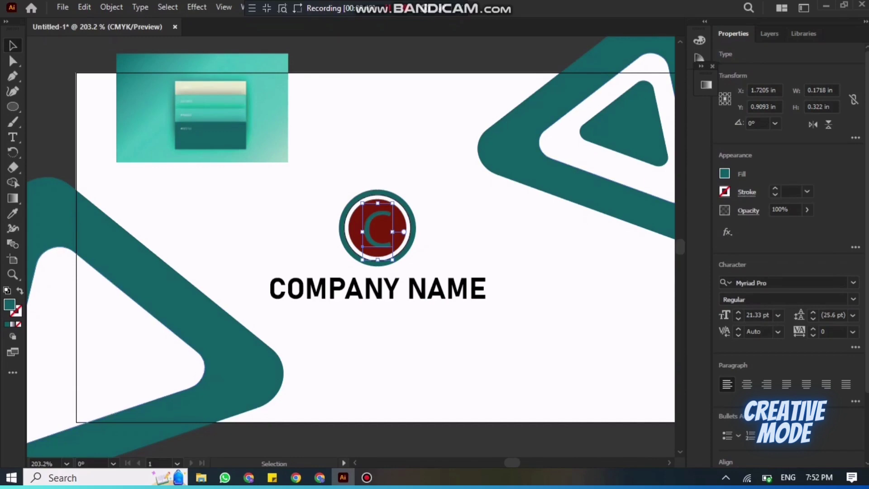
click(699, 40)
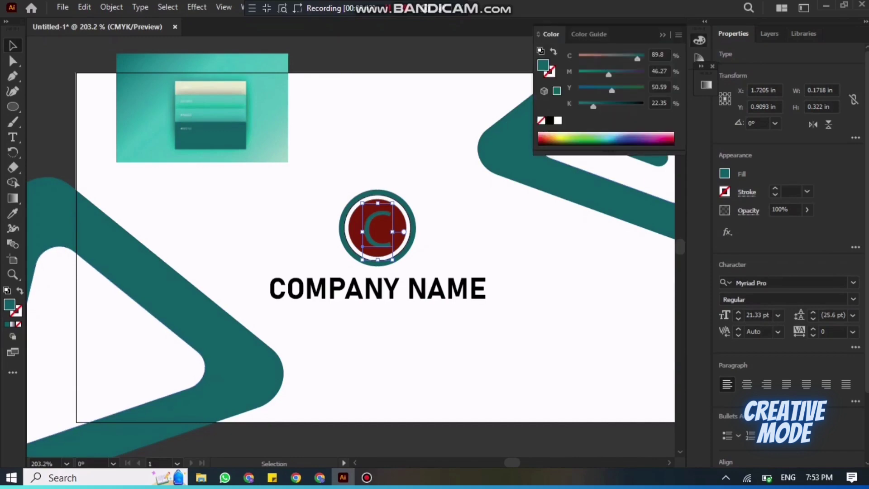
click(558, 121)
key(ctrl+shift+a)
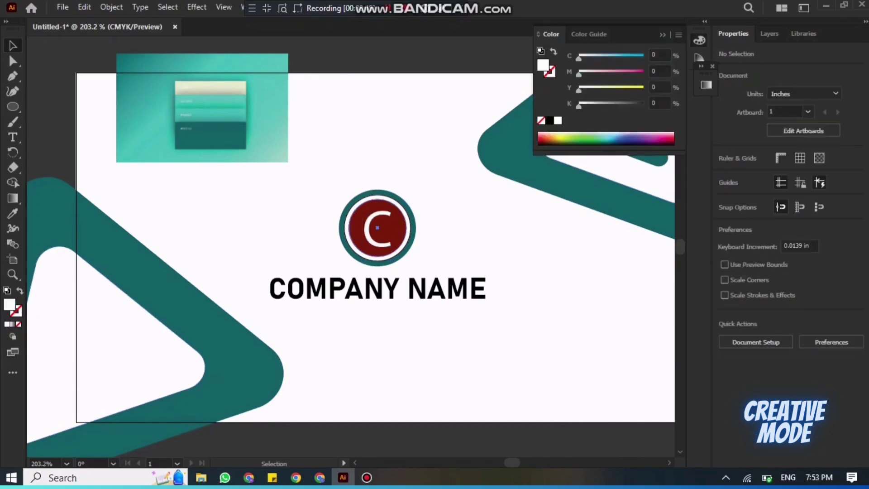
Step: Fill the logo's dark red inner circle with the palette image's dark teal and deselect it
click(376, 228)
click(13, 213)
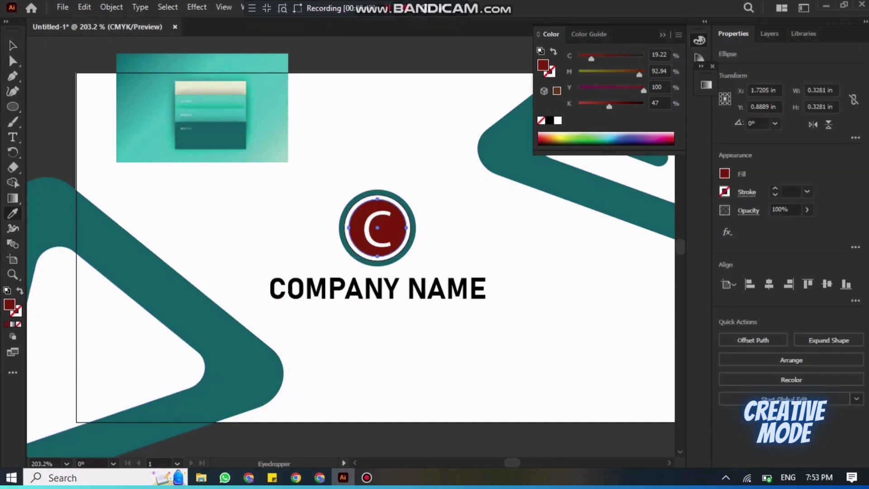
click(206, 138)
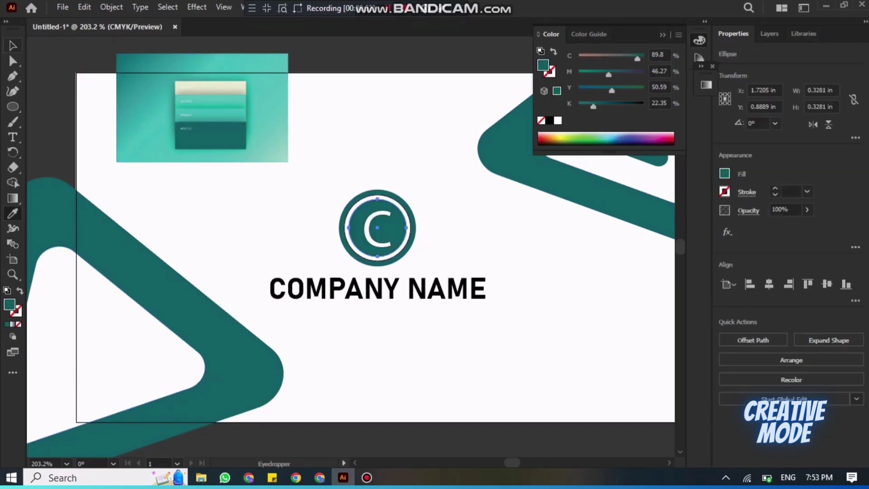
key(v)
key(ctrl+shift+a)
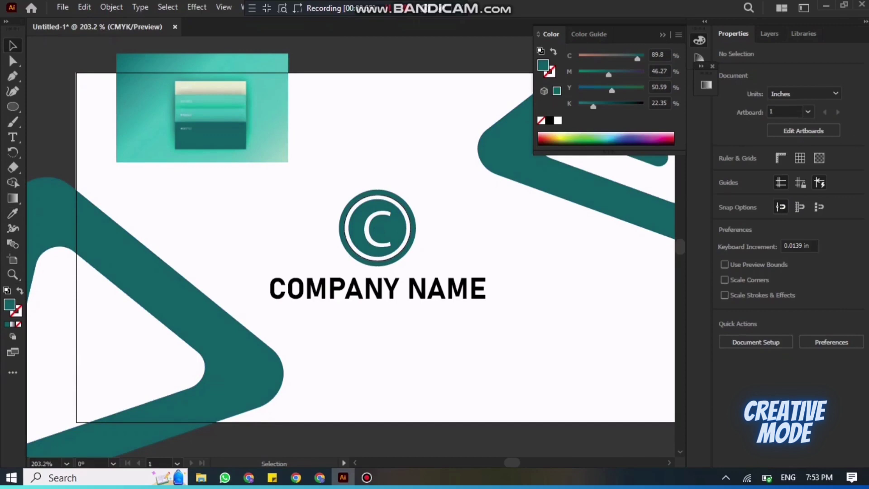
Step: Apply a linear white-to-black gradient fill to the large outer triangle in the card's upper-right corner
click(663, 35)
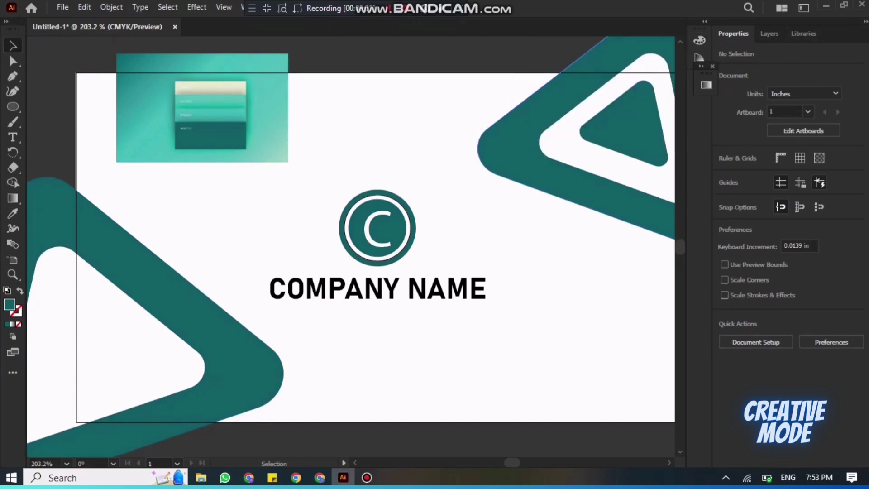
click(510, 152)
key(period)
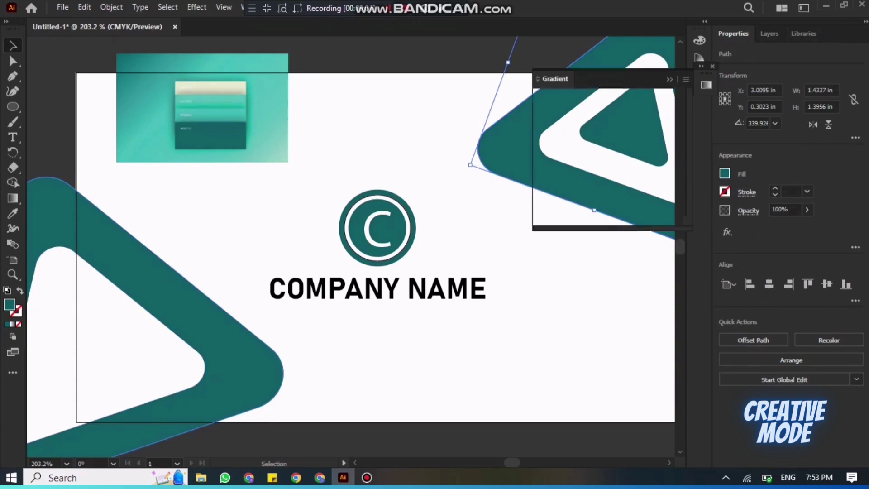
mouse_move(602, 79)
mouse_down()
mouse_move(389, 139)
mouse_move(398, 138)
mouse_up()
click(202, 107)
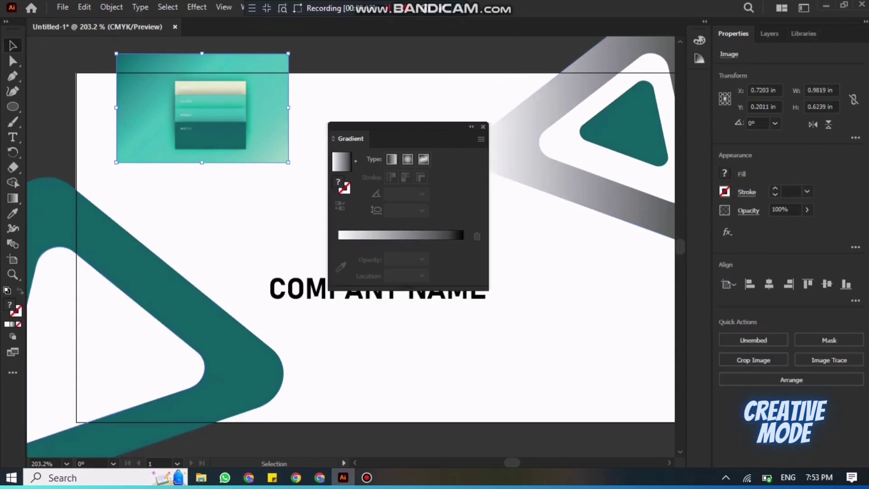
click(12, 324)
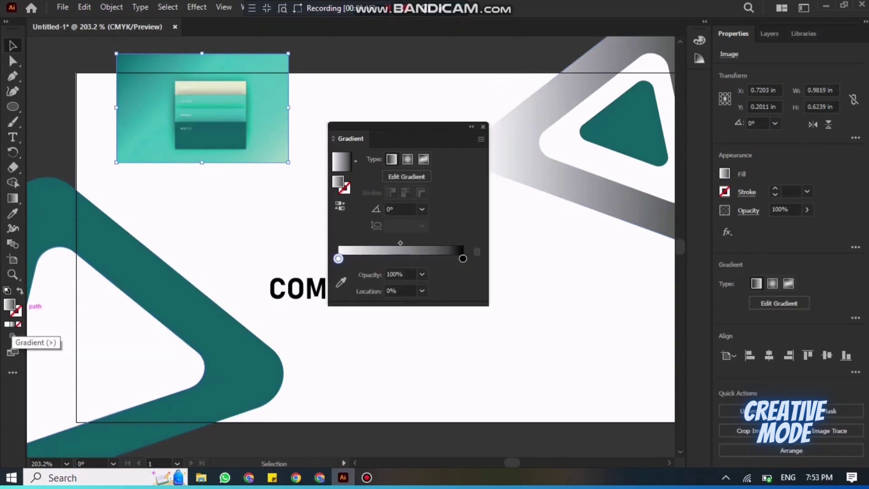
click(521, 145)
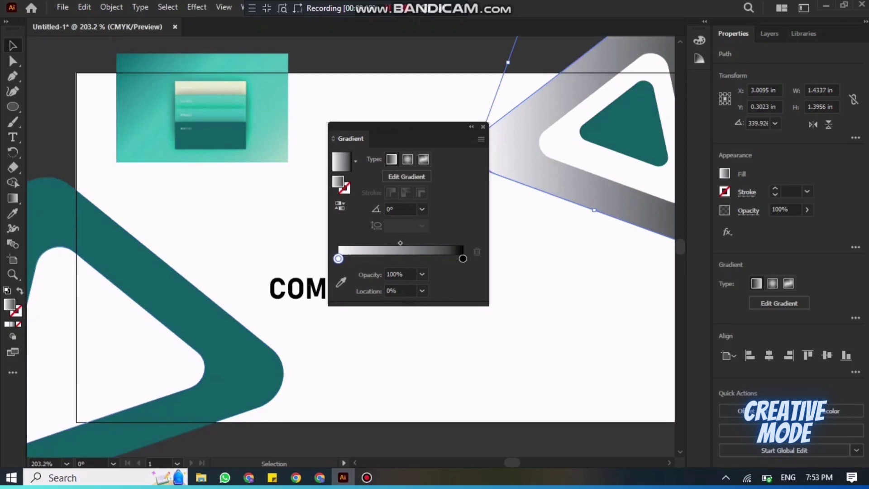
Step: Recolour the upper-right triangle's gradient with dark teal at the start stop and the palette image's light teal at the end stop
click(341, 282)
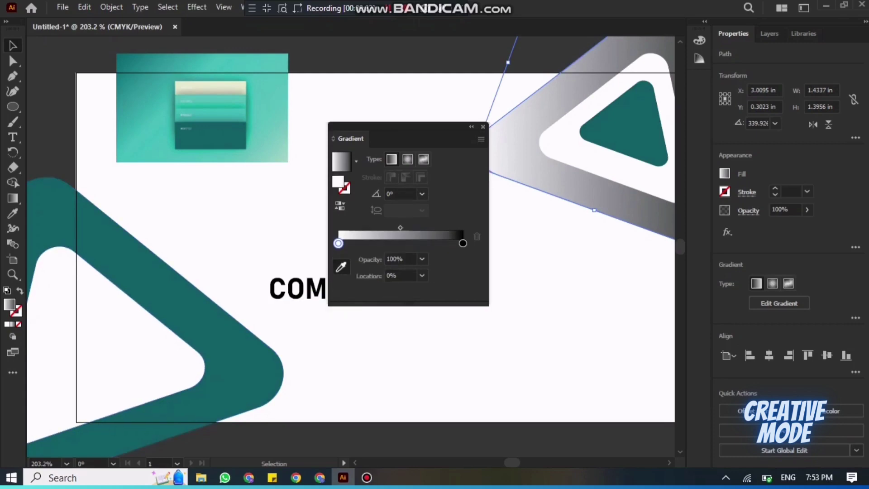
click(603, 121)
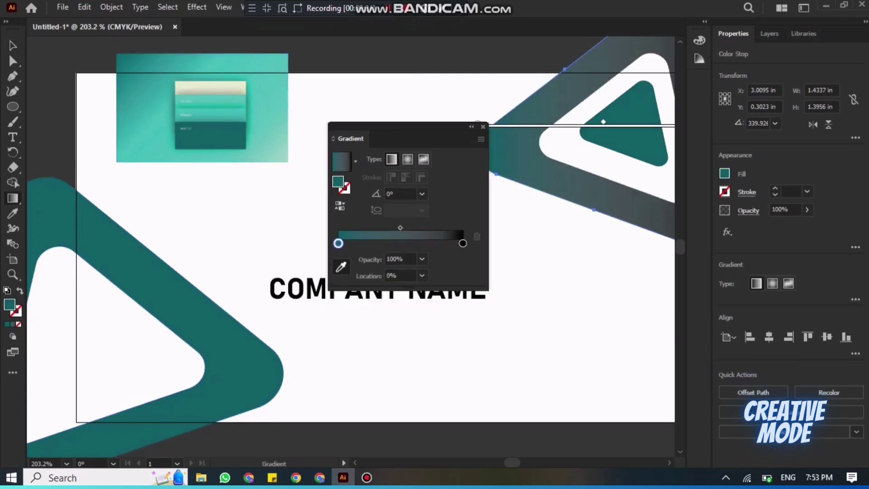
click(463, 243)
click(211, 107)
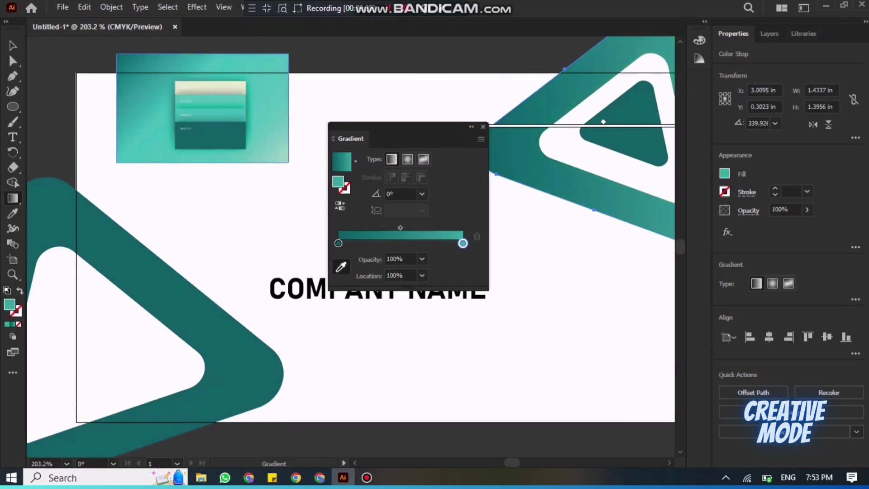
click(211, 87)
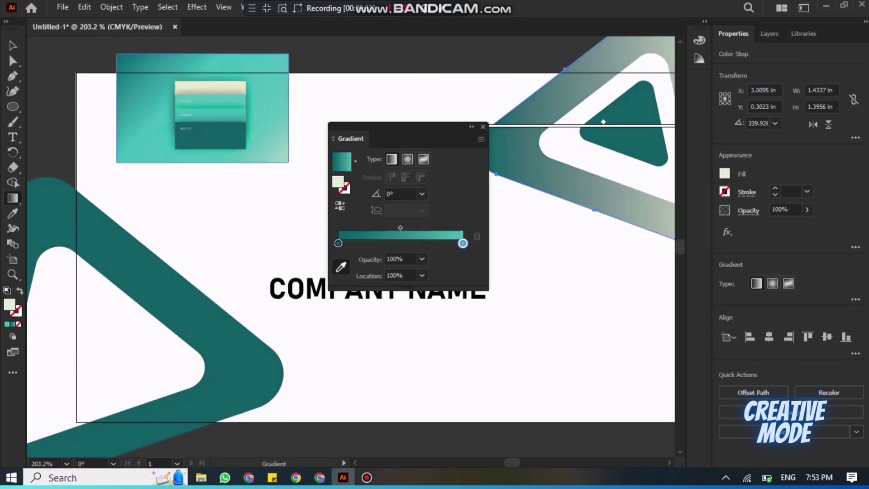
click(211, 101)
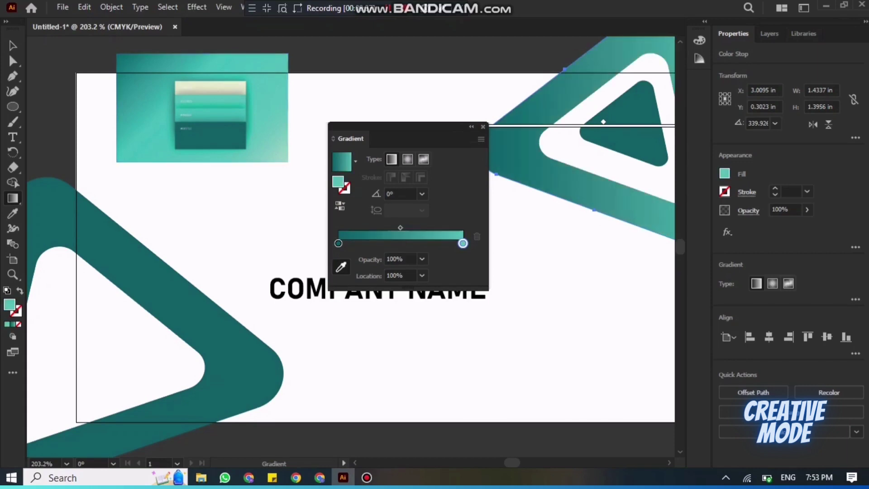
key(v)
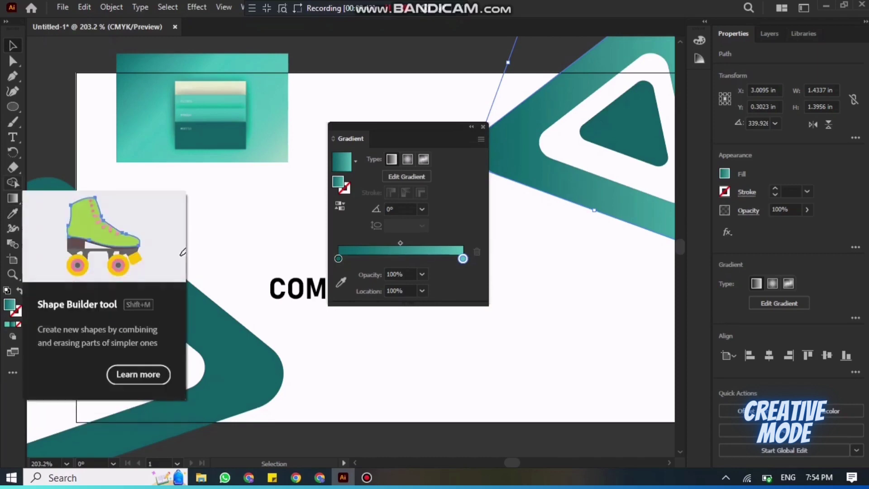
Step: Redirect the upper-right triangle's gradient diagonally downward across the shape at about -53°
click(13, 198)
drag(546, 40, 637, 162)
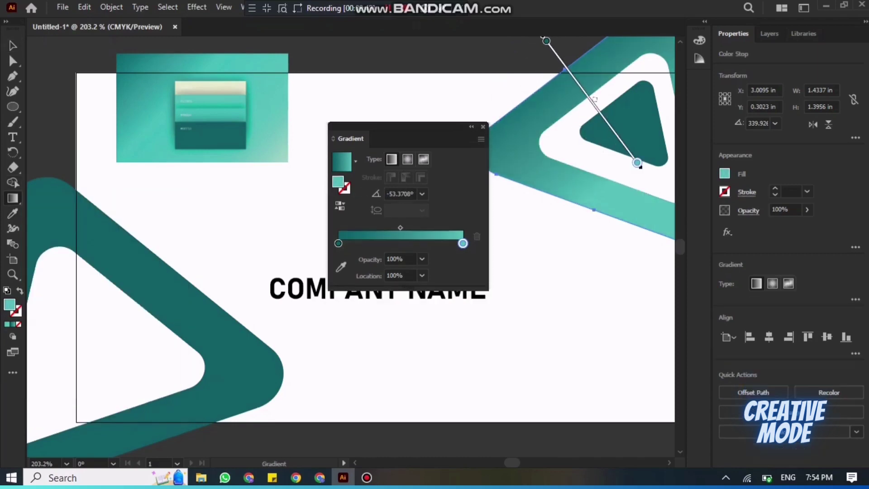
click(13, 45)
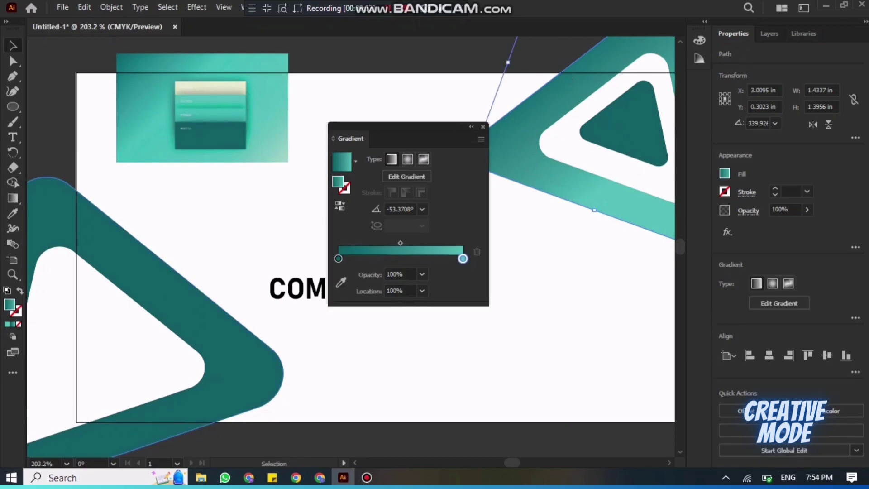
Step: Copy the upper-right triangle's teal gradient onto the large lower-left triangle
click(122, 261)
key(i)
click(579, 203)
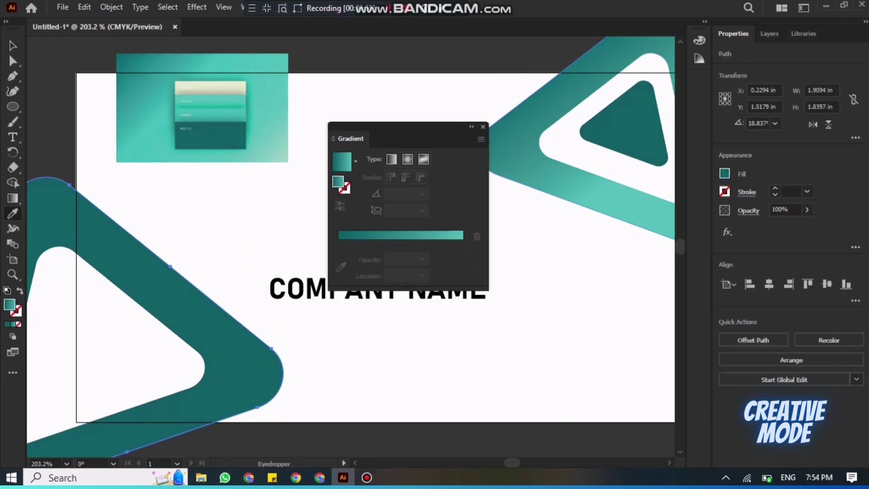
key(v)
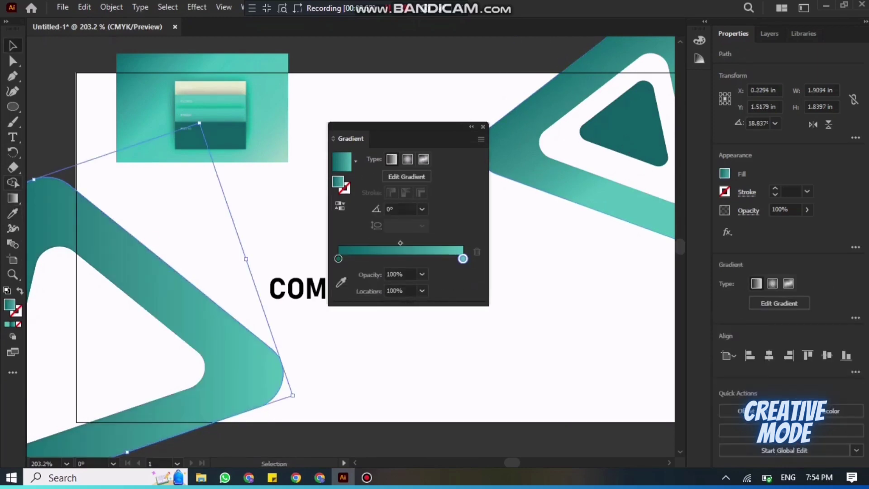
Step: Redirect the lower-left triangle's gradient downward at about -98° and shift its dark teal stop to about 25%
click(13, 198)
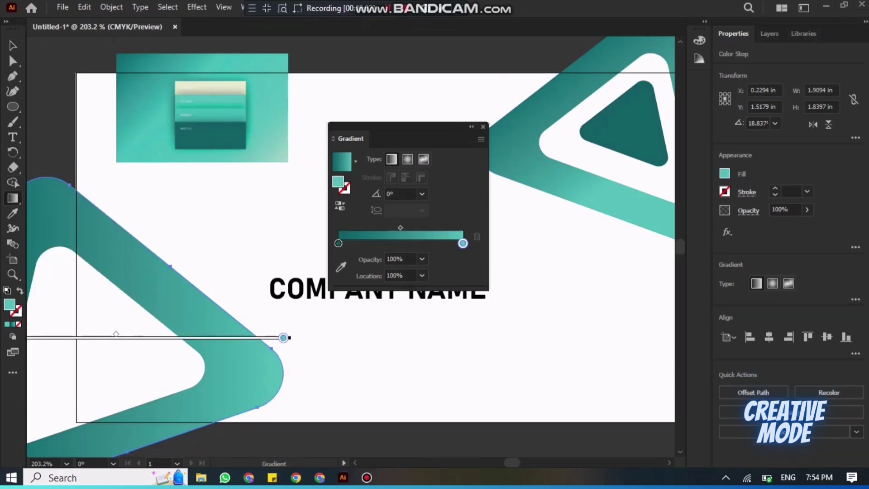
drag(136, 285, 172, 209)
mouse_move(75, 331)
mouse_down()
mouse_move(51, 338)
mouse_move(175, 310)
mouse_move(172, 345)
mouse_move(151, 357)
mouse_move(125, 353)
mouse_up()
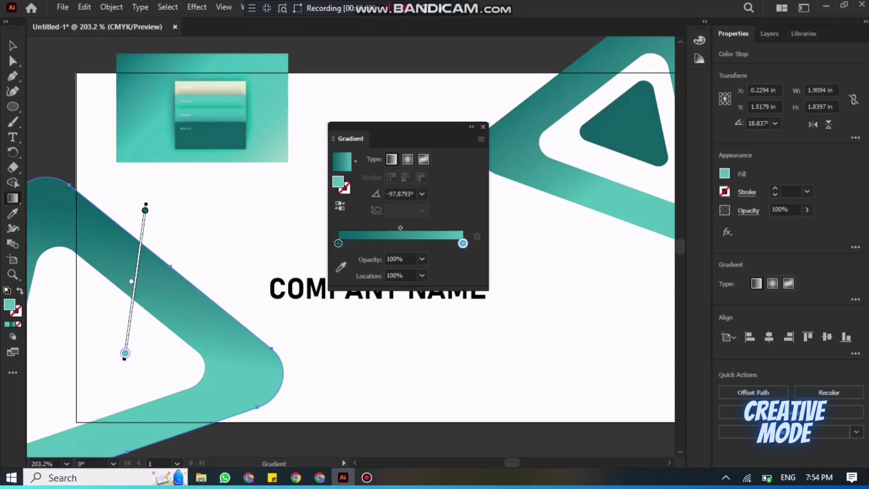
drag(145, 209, 140, 245)
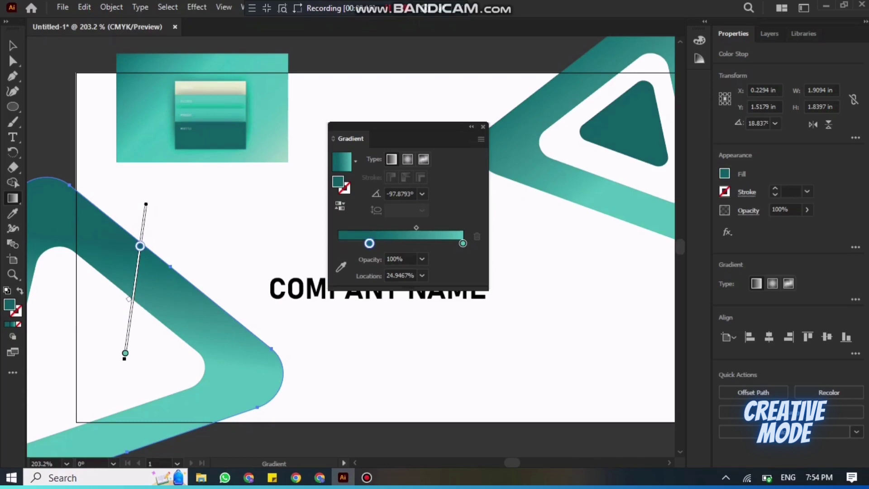
Step: Copy the large lower-left triangle's teal gradient onto the small solid triangle in the upper-right corner
key(v)
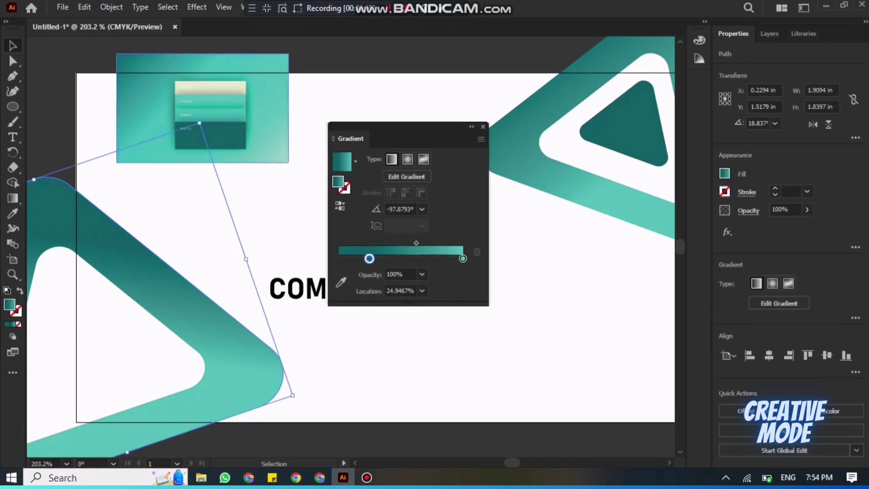
click(444, 353)
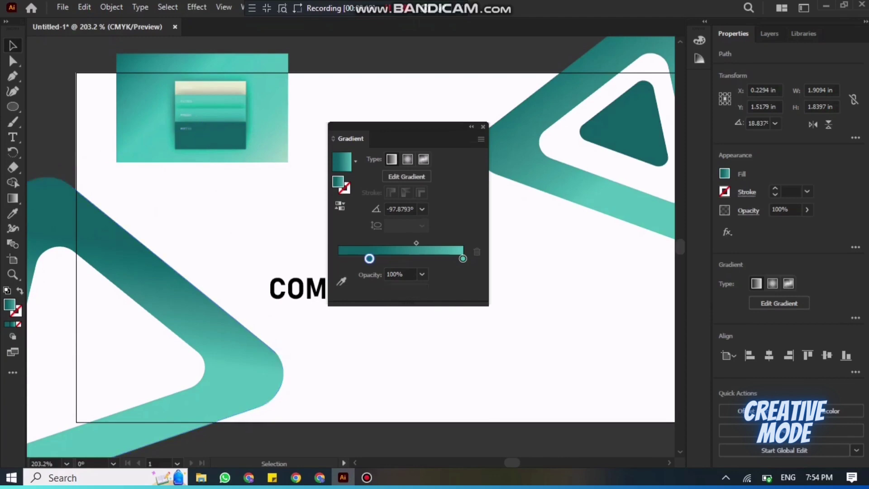
click(630, 127)
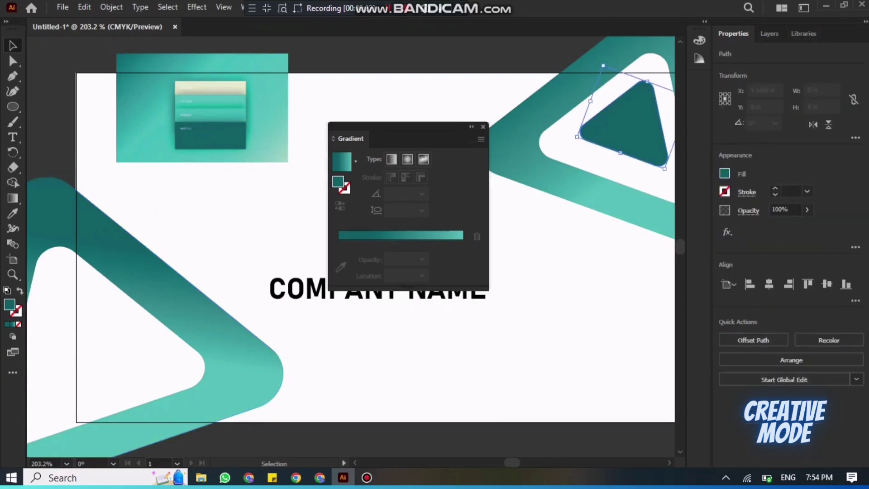
click(13, 213)
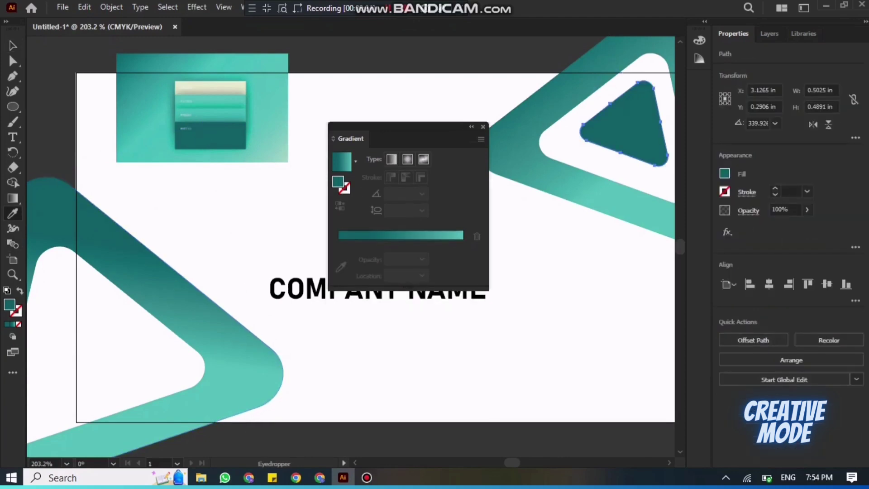
click(95, 240)
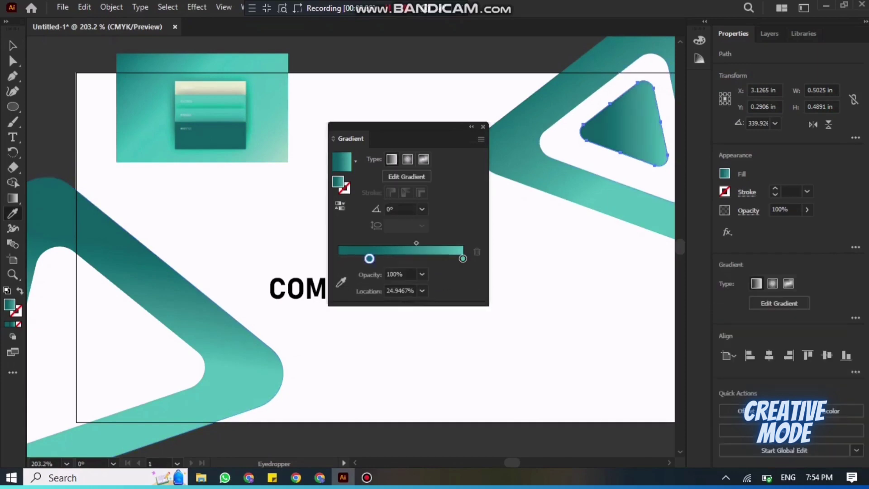
Step: Redirect the small triangle's gradient at about -18°, move its light teal stop to about 69% and add a third stop at about 86%
key(v)
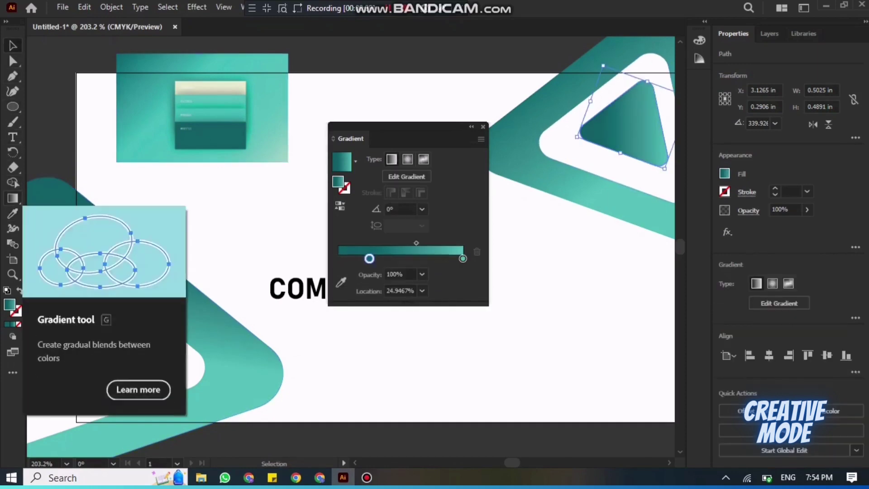
click(13, 199)
mouse_move(585, 92)
mouse_down()
mouse_move(652, 132)
mouse_move(664, 116)
mouse_move(660, 126)
mouse_move(634, 118)
mouse_up()
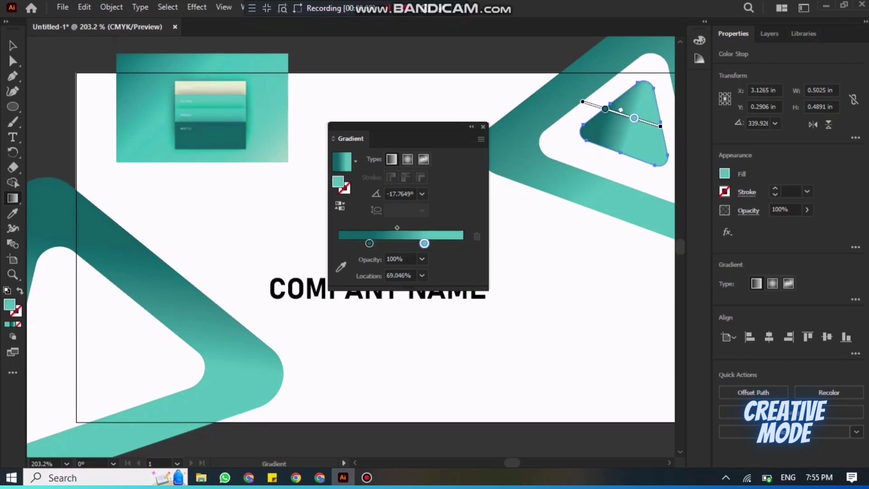
click(645, 122)
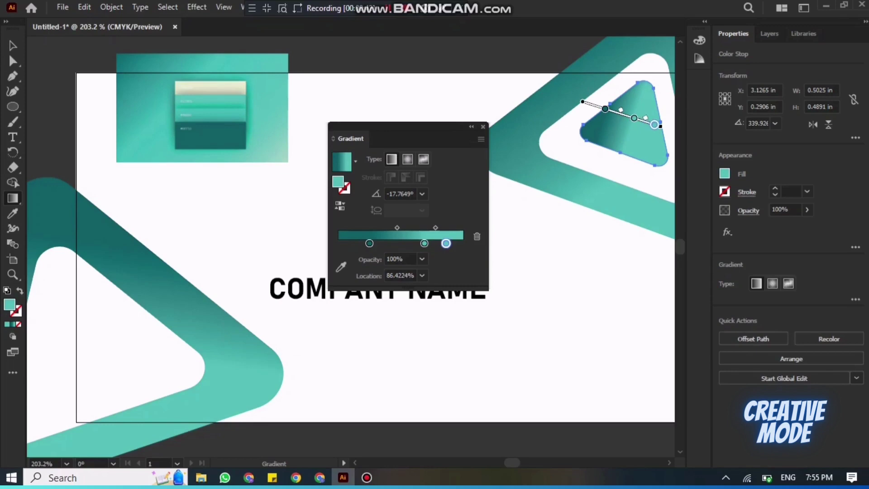
drag(644, 121, 654, 125)
Step: Reapply the three-stop gradient to the small triangle with its end stop at 100%, coloured with the palette image's dark teal
key(i)
click(131, 68)
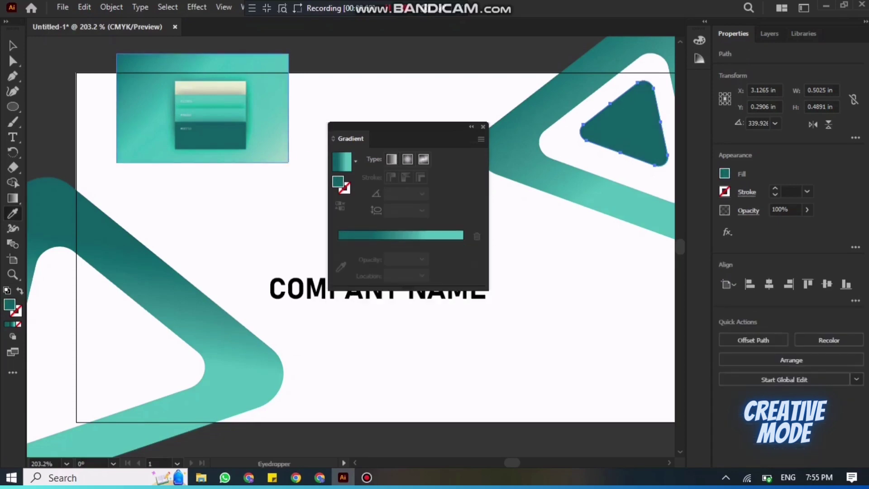
key(g)
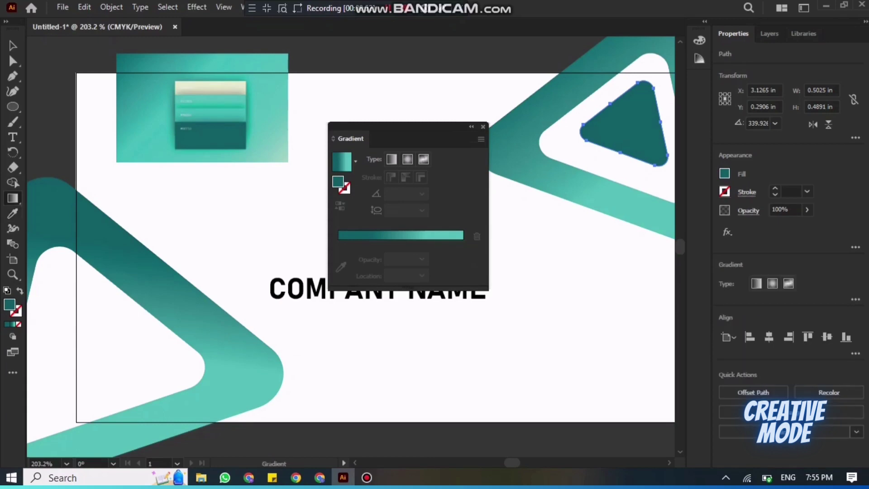
click(462, 241)
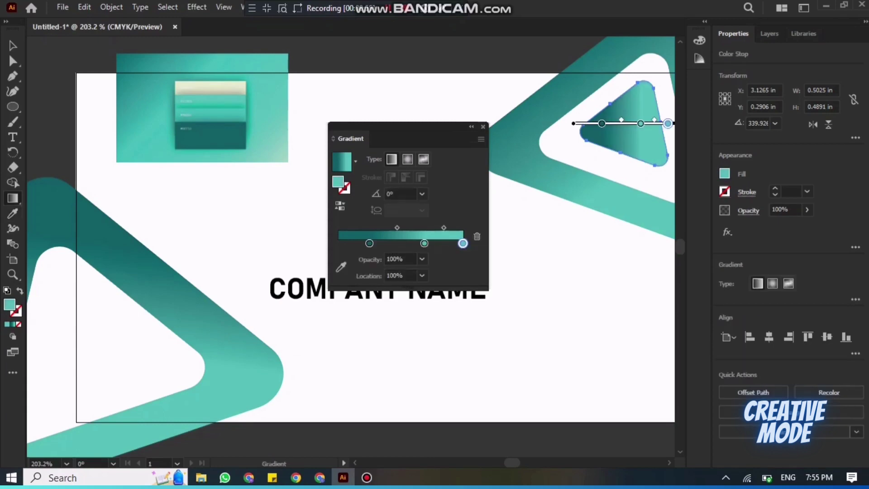
click(341, 267)
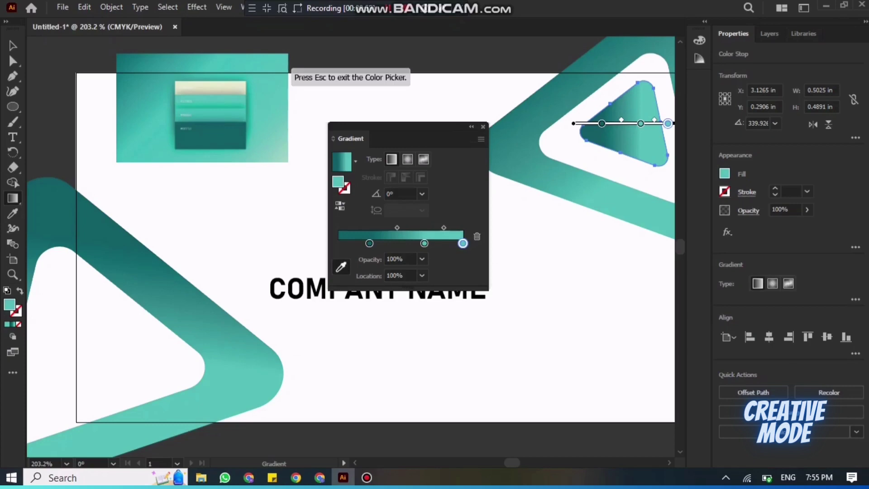
click(210, 137)
Step: Redirect the small triangle's gradient steeply downward at about -76° and collapse the floating gradient settings
key(v)
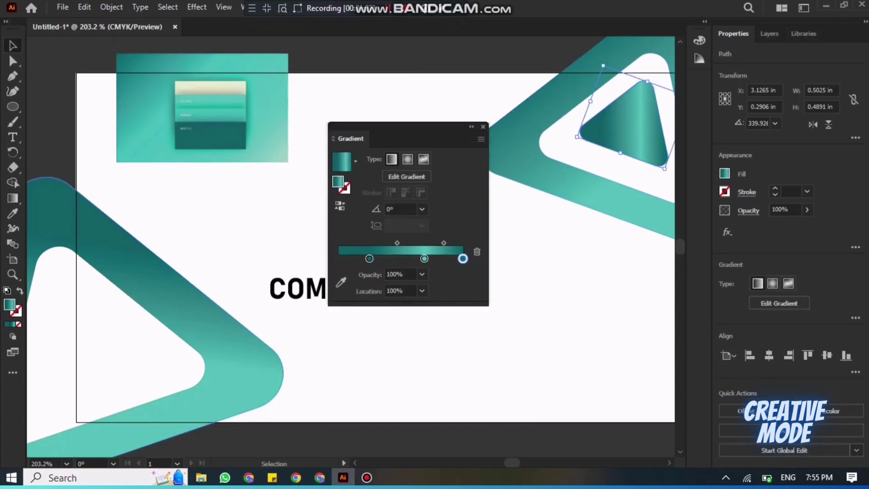
key(g)
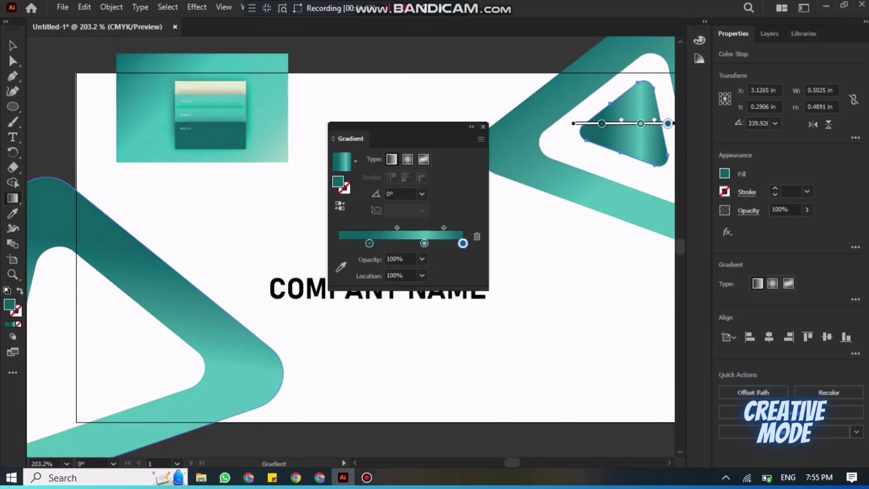
drag(606, 71, 626, 149)
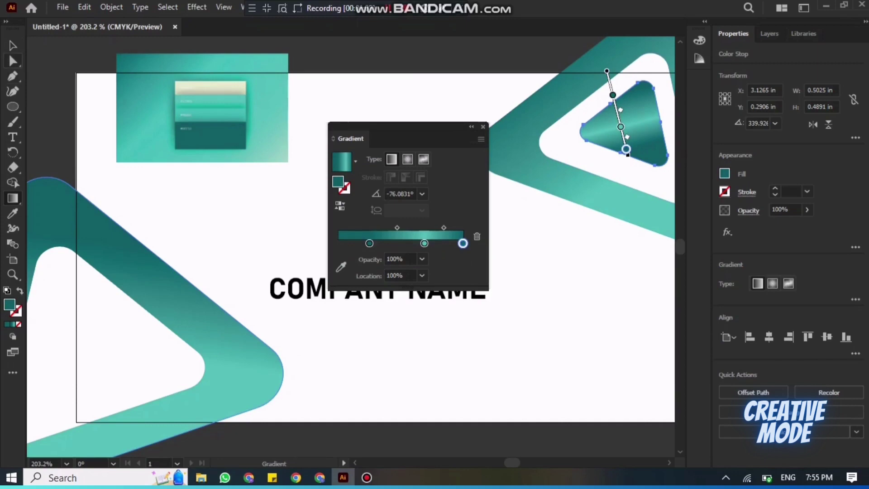
key(v)
key(Return)
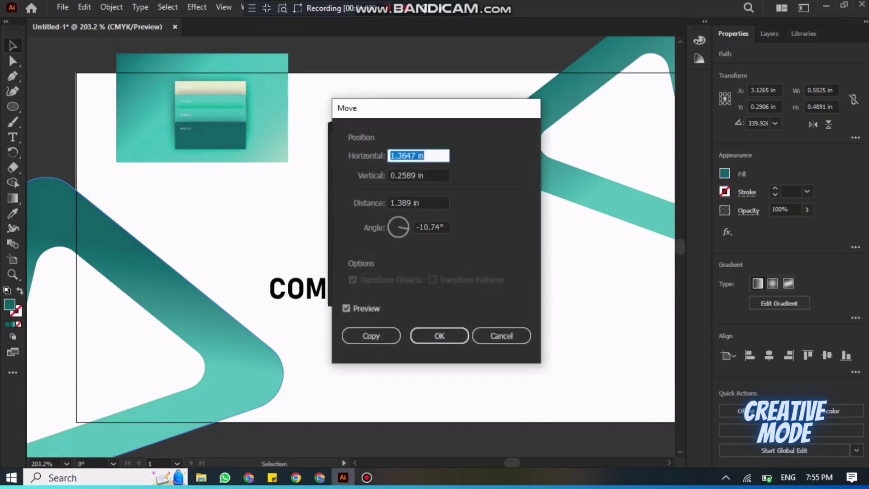
click(501, 336)
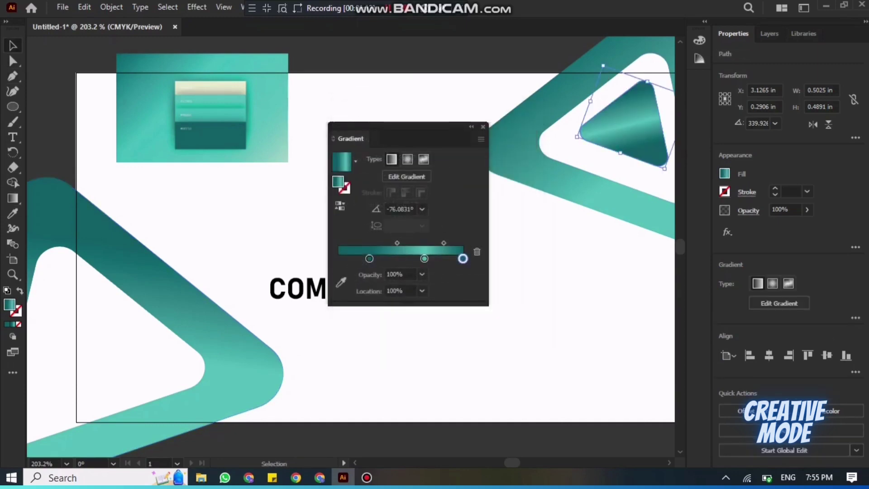
click(312, 362)
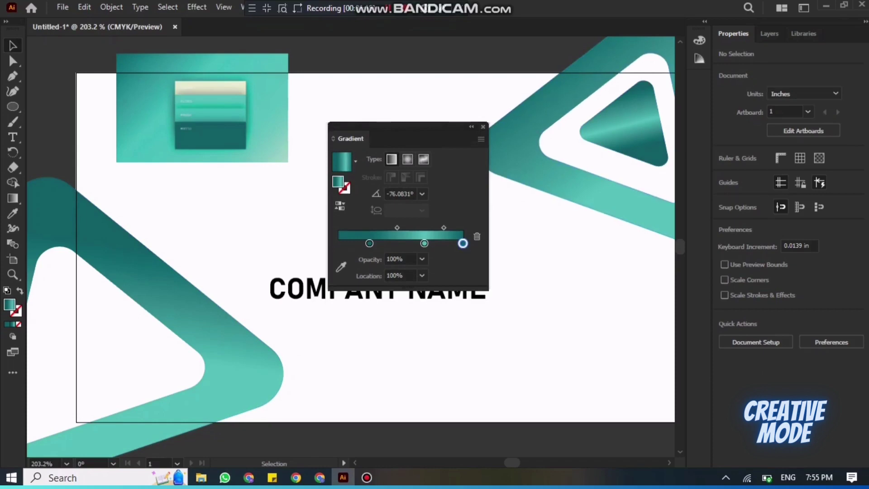
click(471, 127)
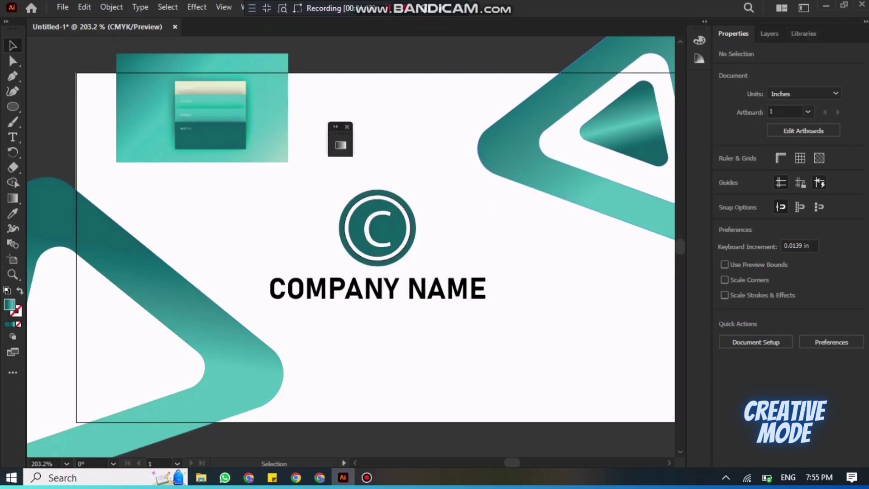
Step: Copy the small triangle's three-stop gradient onto the large upper-right triangle and redirect it along a shallow downward diagonal
click(484, 156)
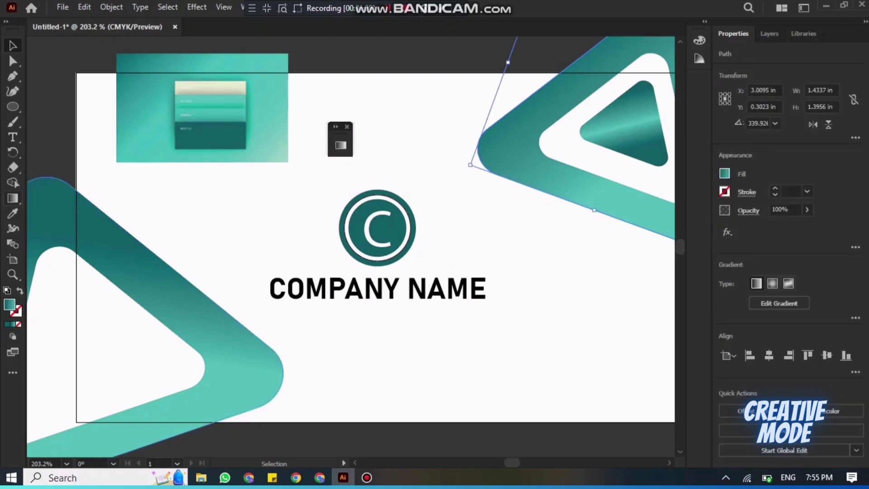
key(g)
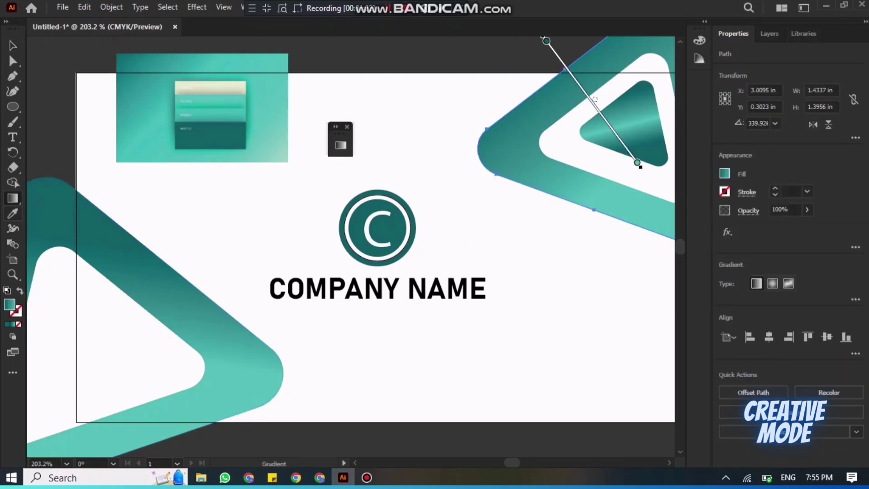
click(13, 213)
click(628, 127)
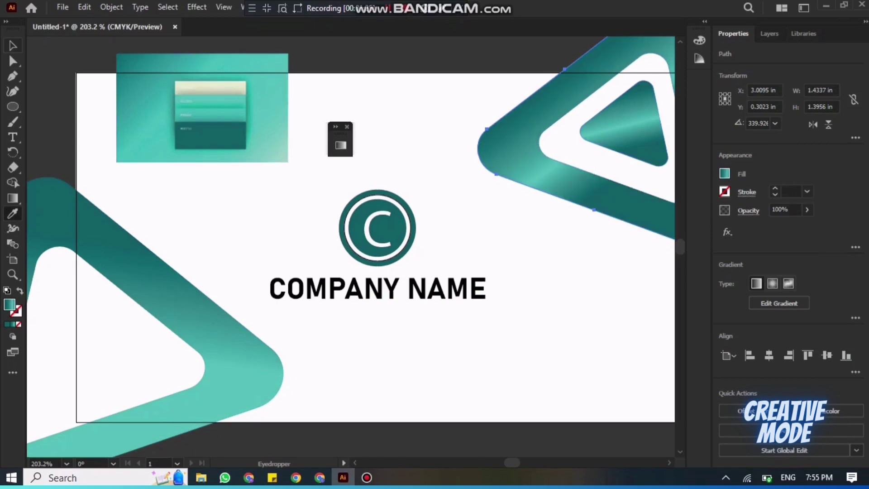
click(12, 46)
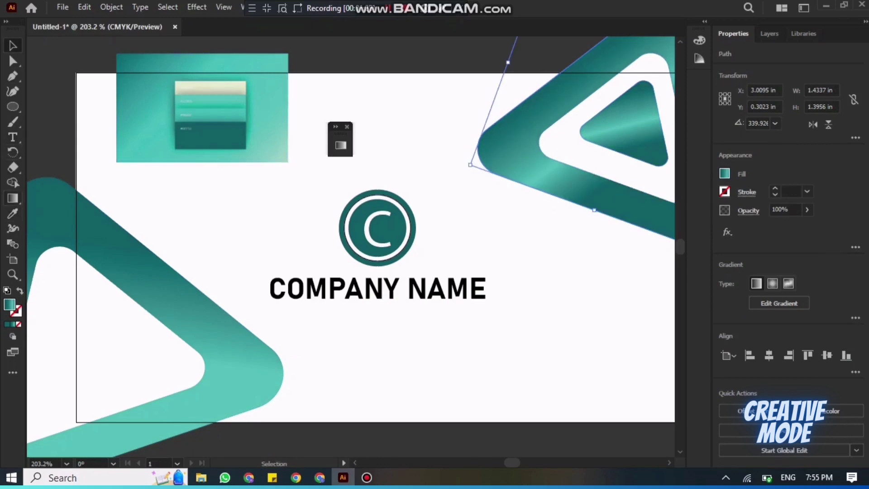
key(g)
mouse_move(494, 54)
mouse_down()
mouse_move(572, 135)
mouse_move(630, 155)
mouse_move(669, 125)
mouse_up()
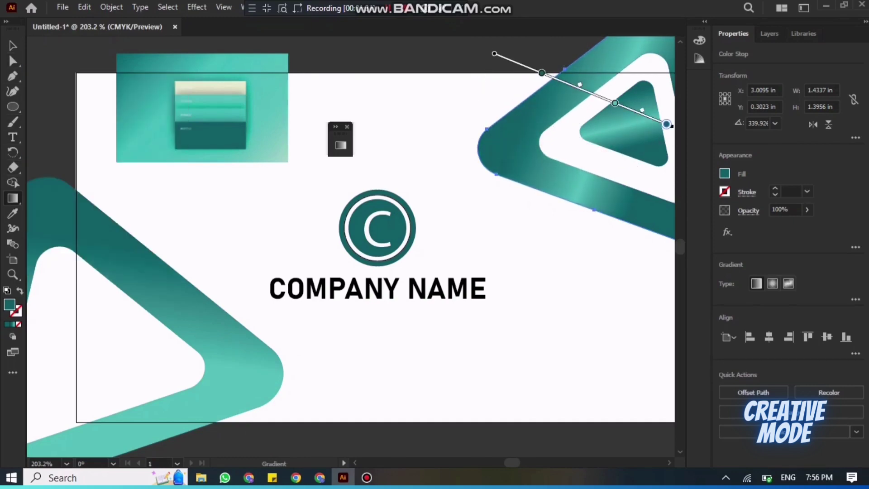
Step: Copy the large upper-right triangle's three-stop gradient onto the large lower-left triangle
key(v)
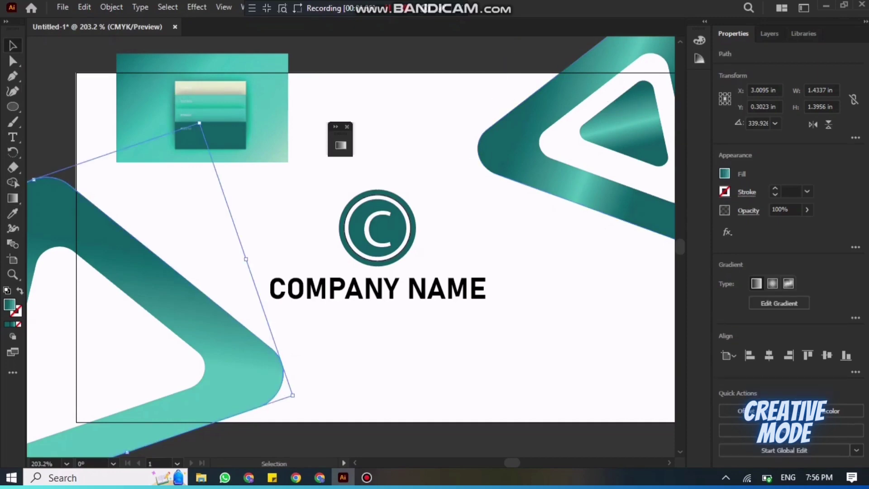
click(181, 271)
key(i)
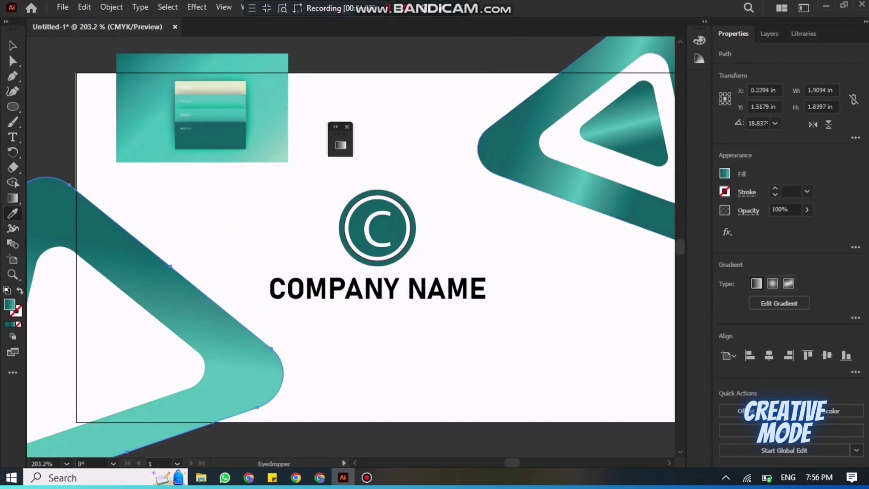
click(550, 175)
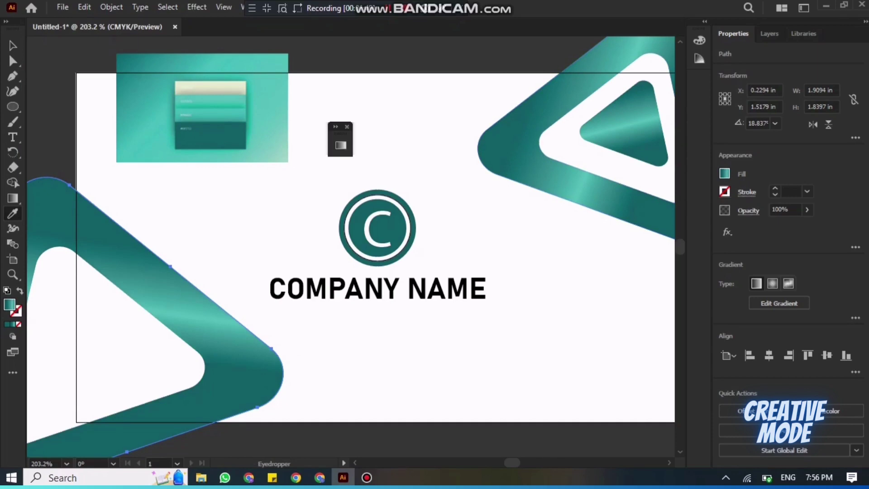
key(v)
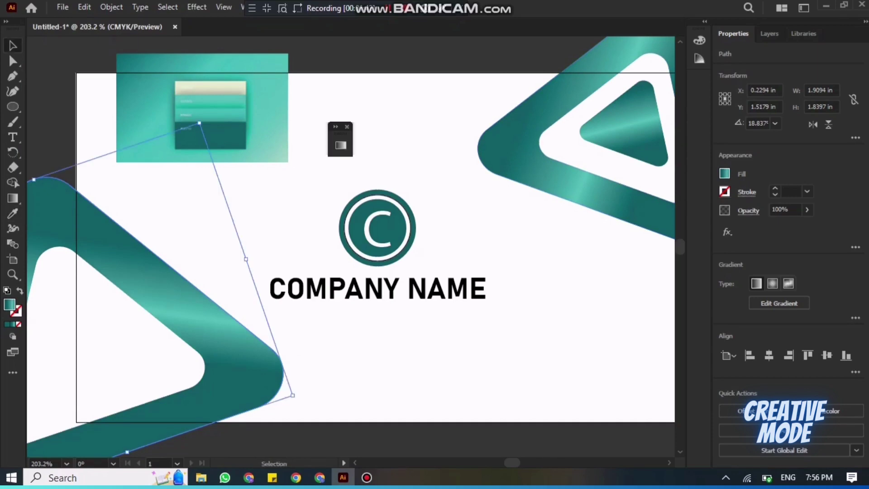
key(ctrl+shift+a)
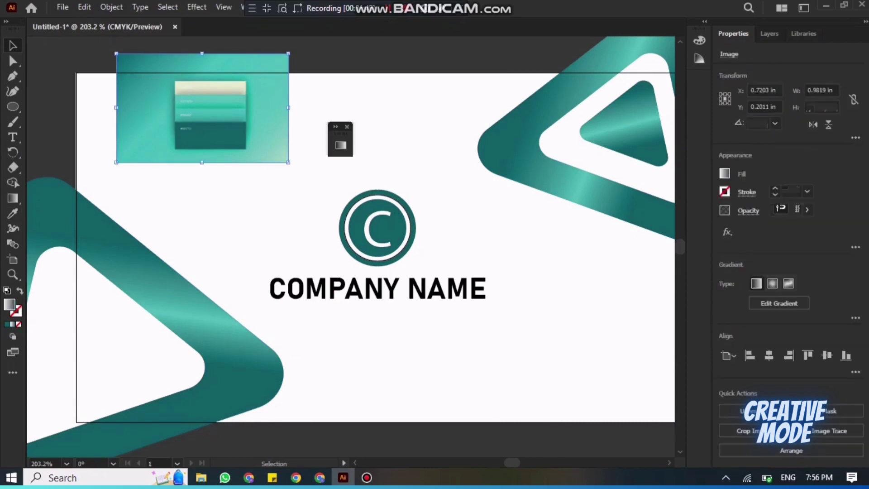
Step: Copy the lower-left triangle's three-stop teal gradient onto all the circles of the "C" logo
drag(312, 218, 361, 227)
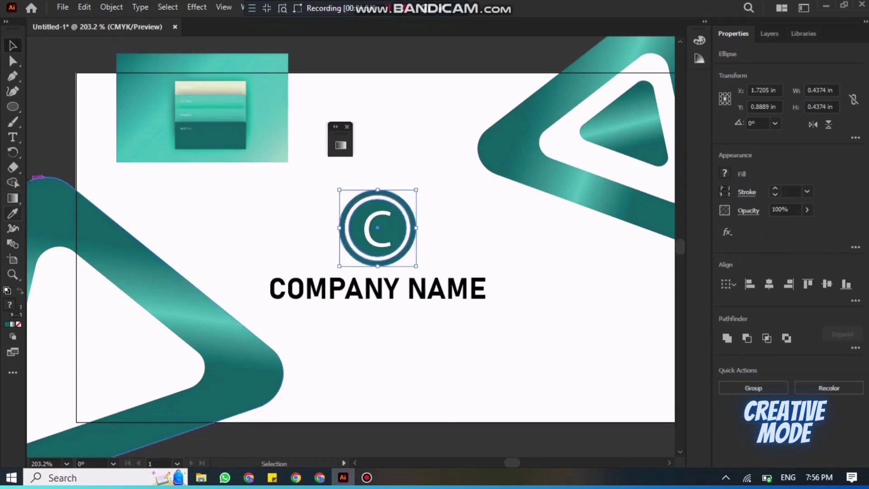
key(i)
click(34, 182)
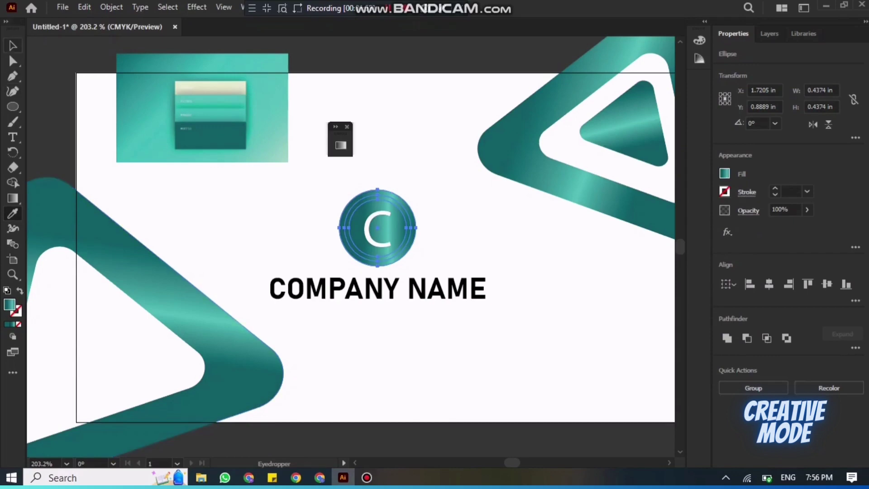
key(v)
click(298, 227)
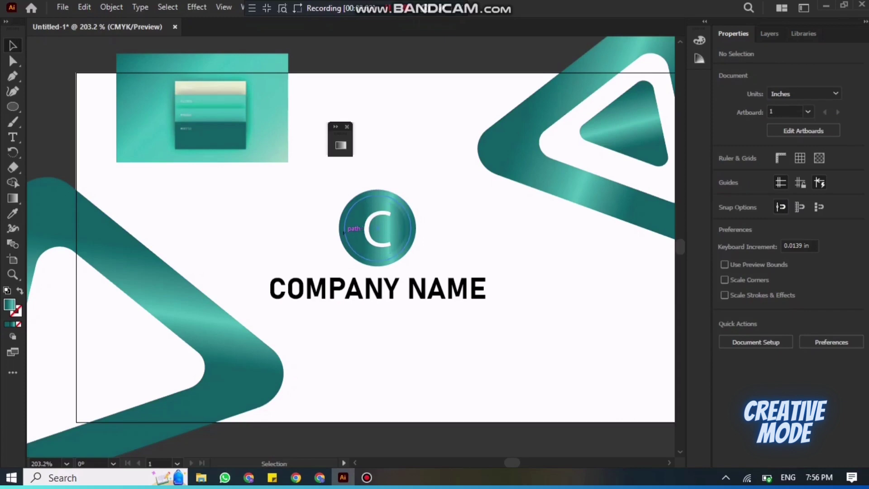
Step: Recolour the logo's middle circle with the cream tone from the palette image so it forms a light ring
click(343, 230)
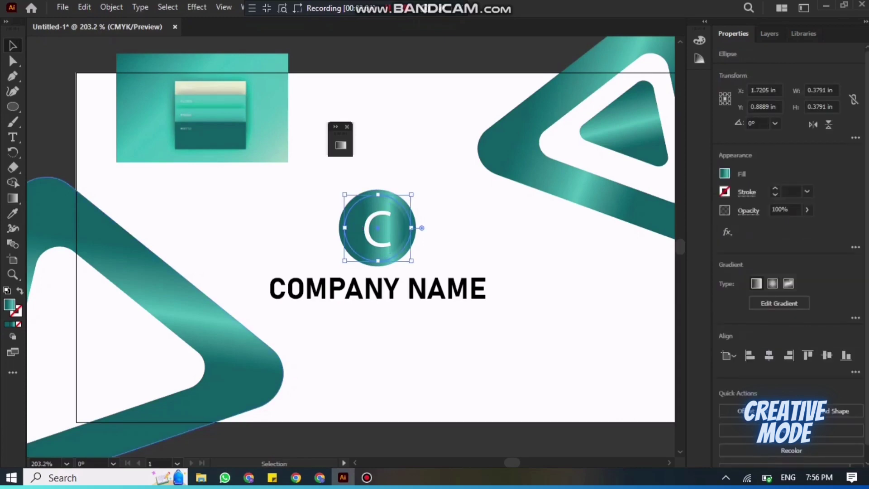
click(12, 213)
click(210, 90)
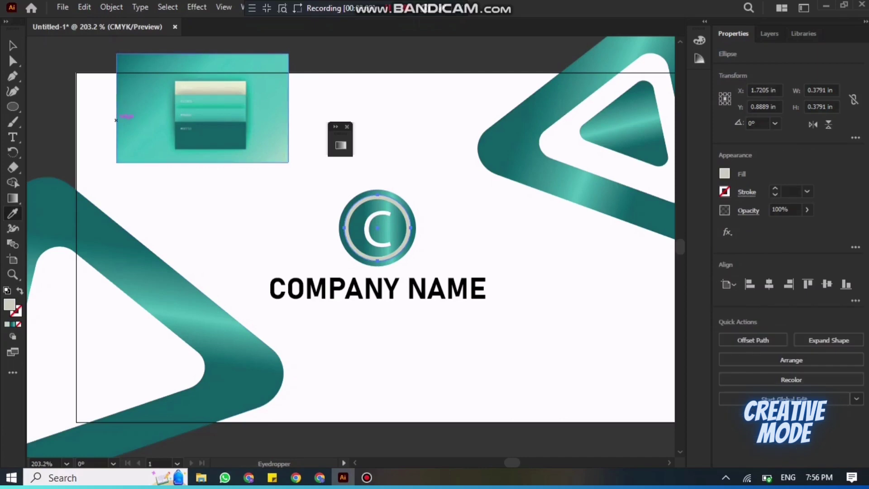
key(v)
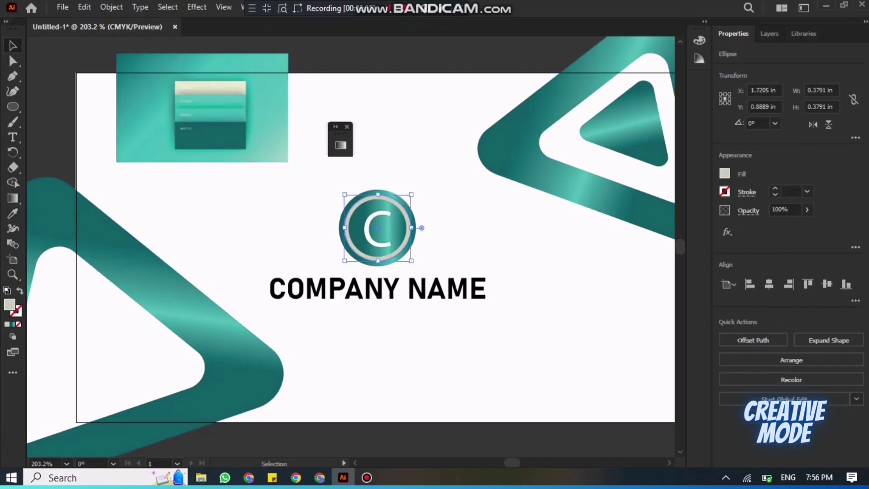
Step: Recolour the logo's letter "C" with the cream tone sampled from the palette image
click(376, 231)
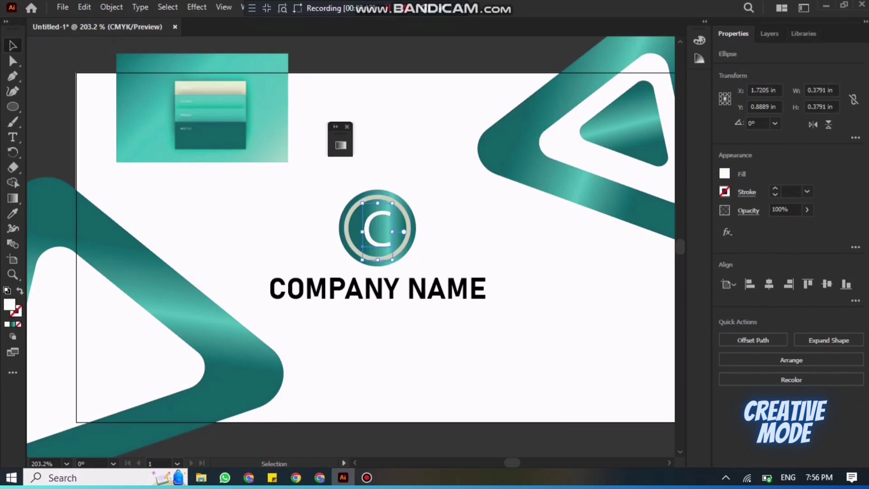
click(13, 213)
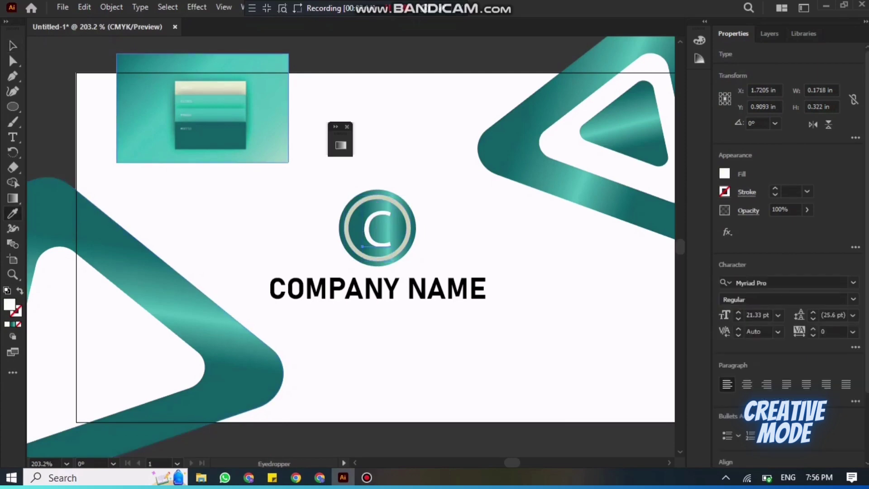
click(210, 88)
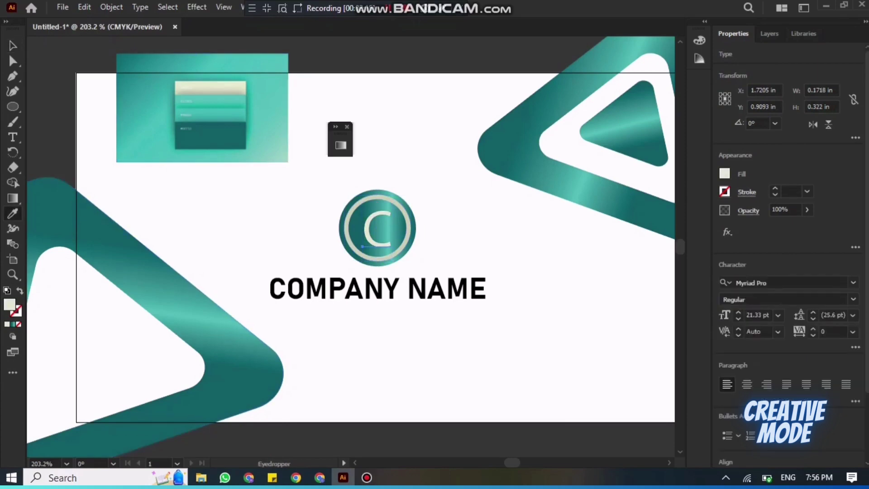
key(v)
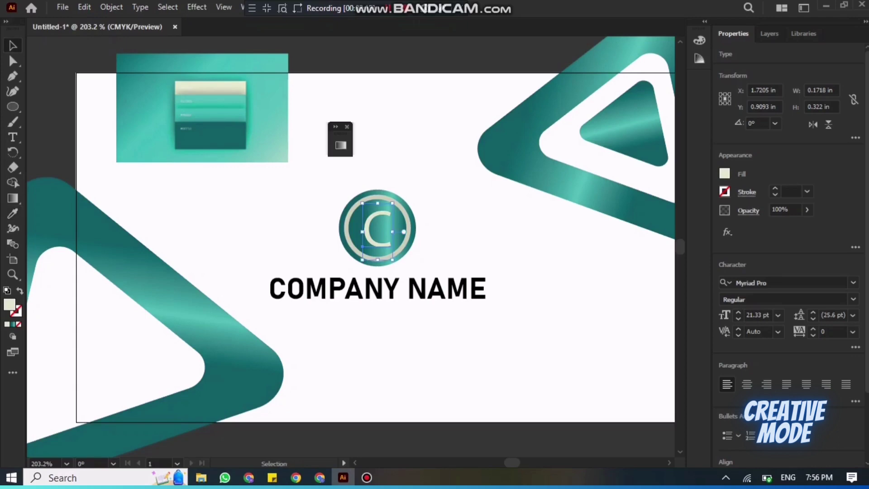
click(289, 217)
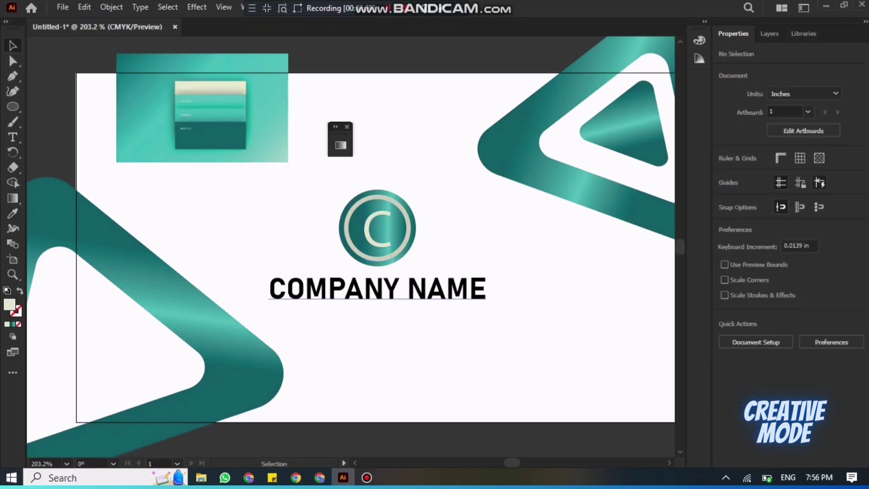
Step: Move the palette image off the artboard onto the pasteboard left of the card, at about X -1.14 in, Y 0.20 in
click(153, 149)
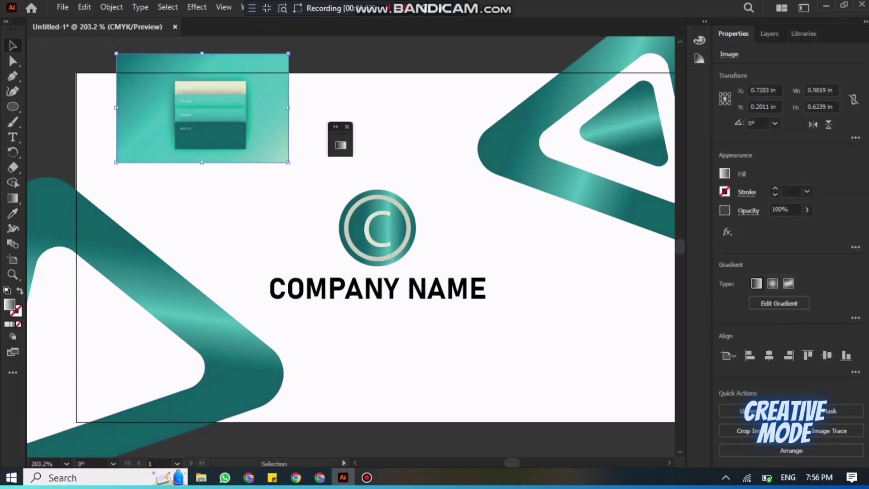
drag(265, 108, 53, 109)
key(ctrl+z)
drag(274, 111, 327, 120)
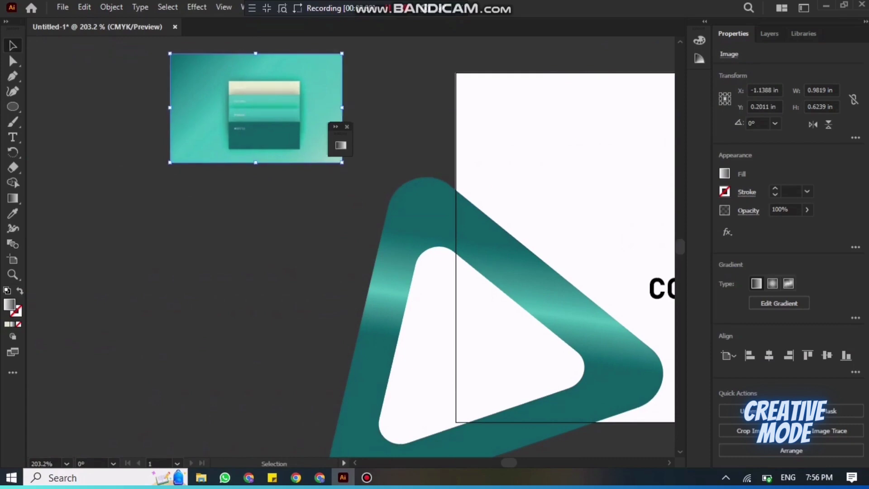
Step: Draw a 3.5 × 2 in rectangle that exactly covers the artboard, on top of all the card artwork
scroll(351, 247, right, 10)
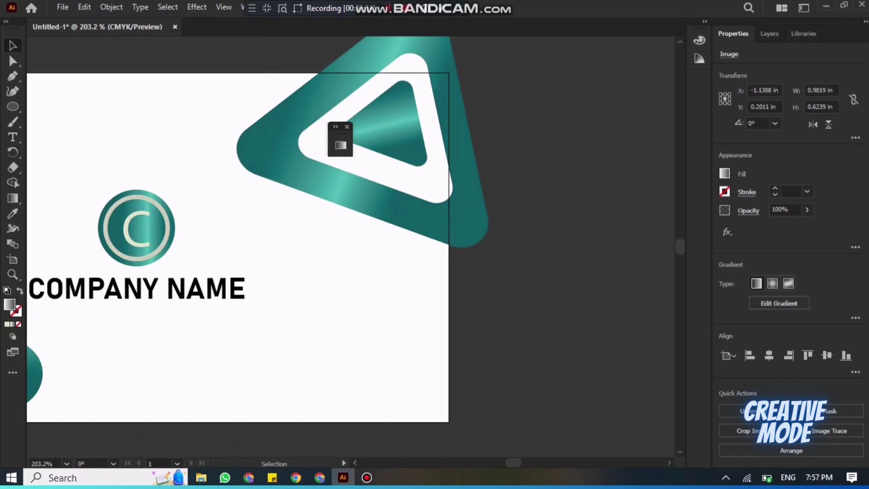
scroll(317, 247, left, 5)
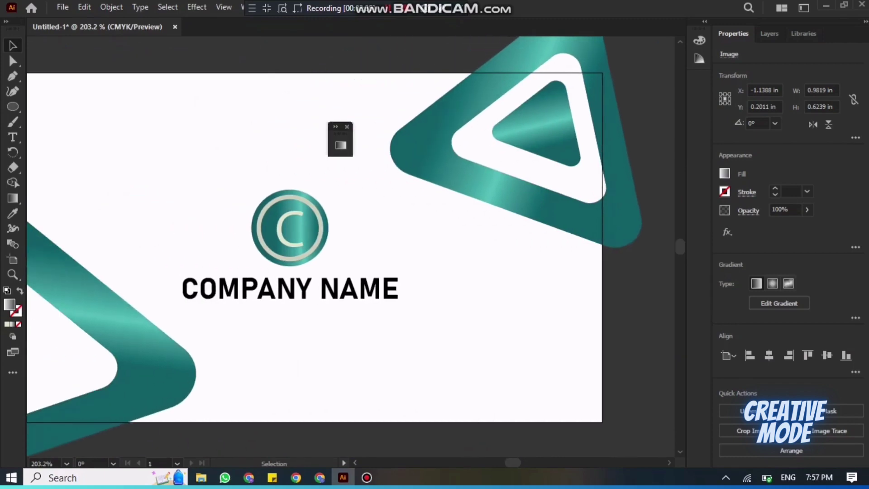
scroll(351, 246, left, 3)
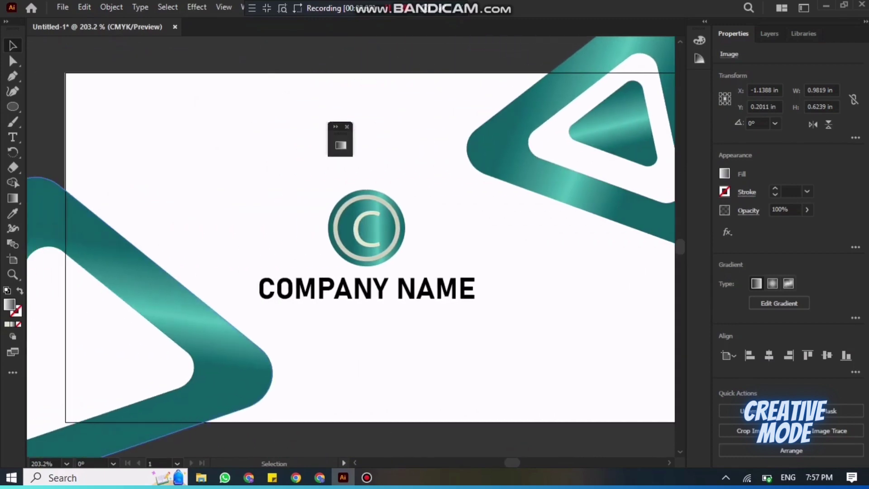
scroll(350, 246, right, 1)
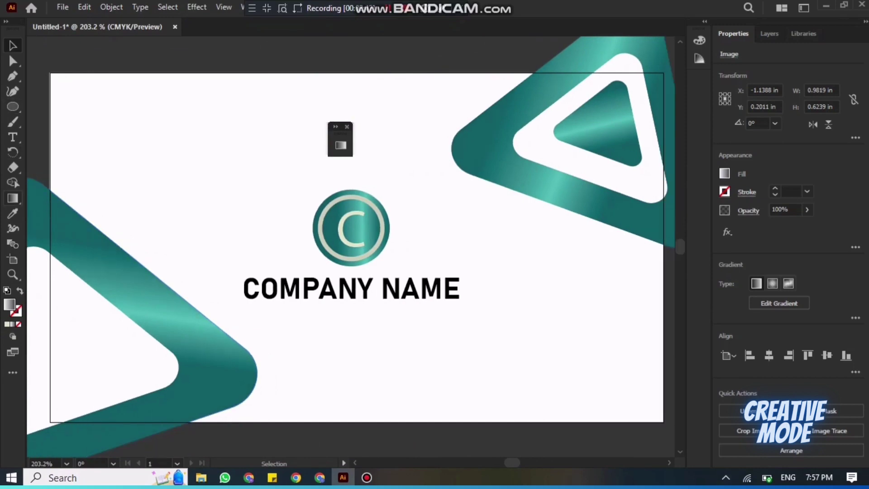
click(13, 106)
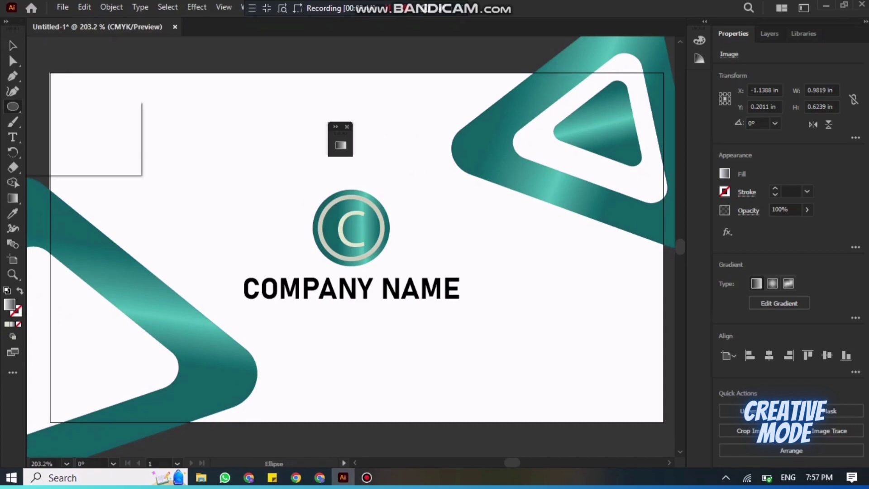
click(76, 106)
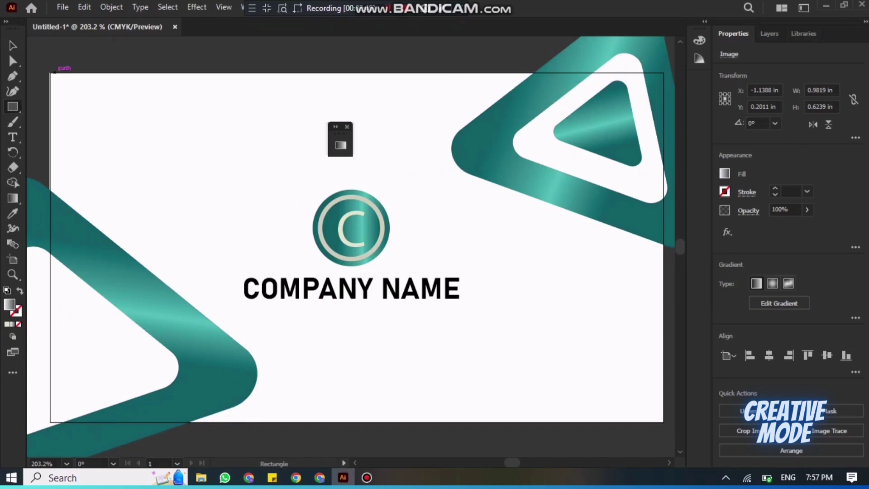
drag(50, 72, 664, 421)
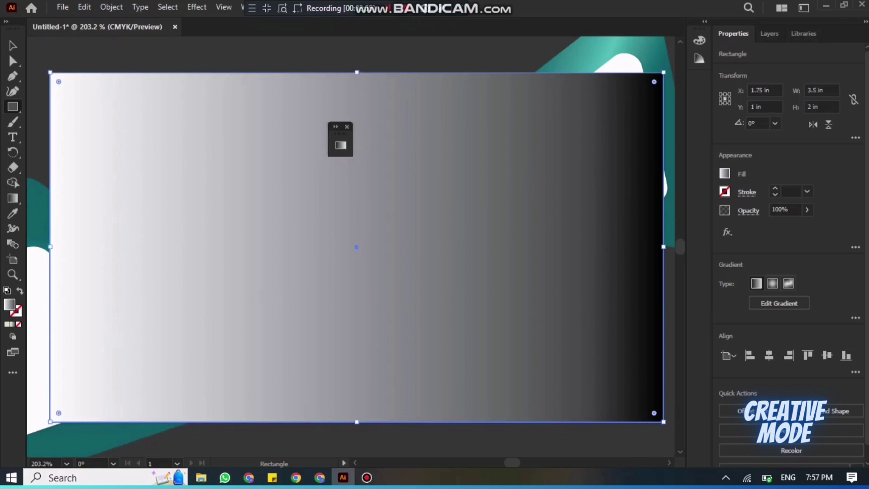
key(alt+s)
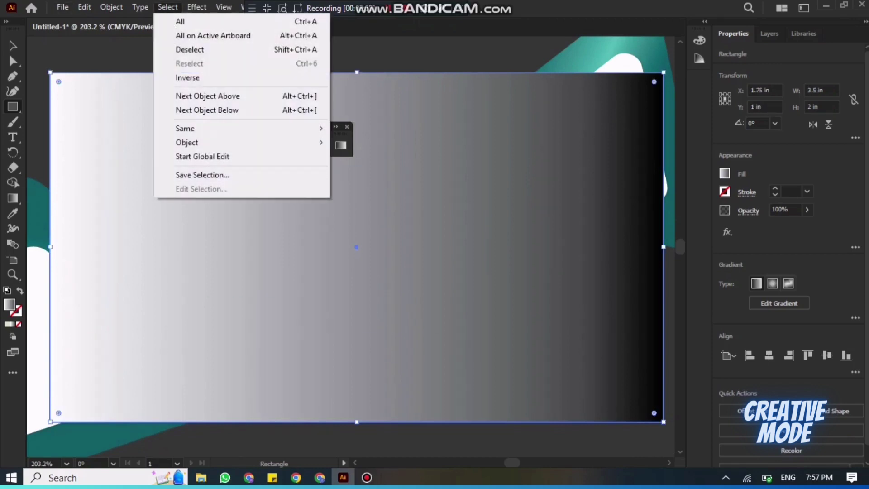
key(Down)
key(Down)
key(Down)
key(Down)
key(Down)
key(Escape)
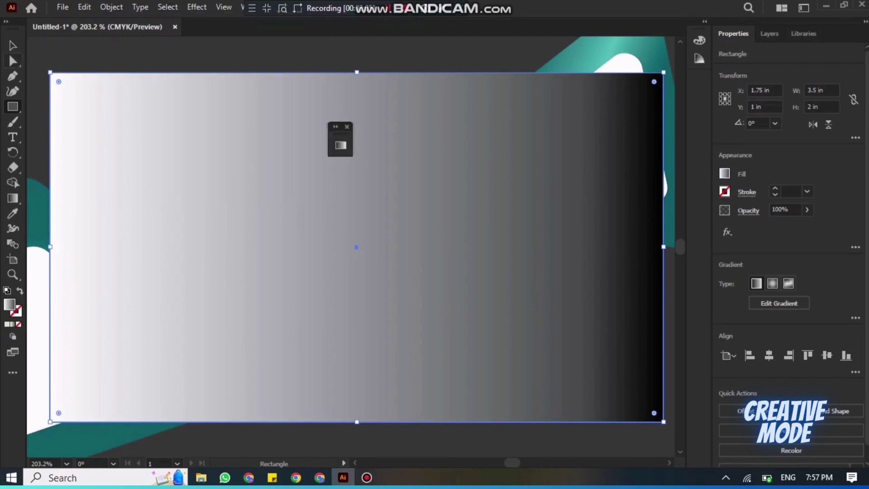
Step: Select all the artwork and make a clipping mask from the artboard-sized gray gradient rectangle
key(v)
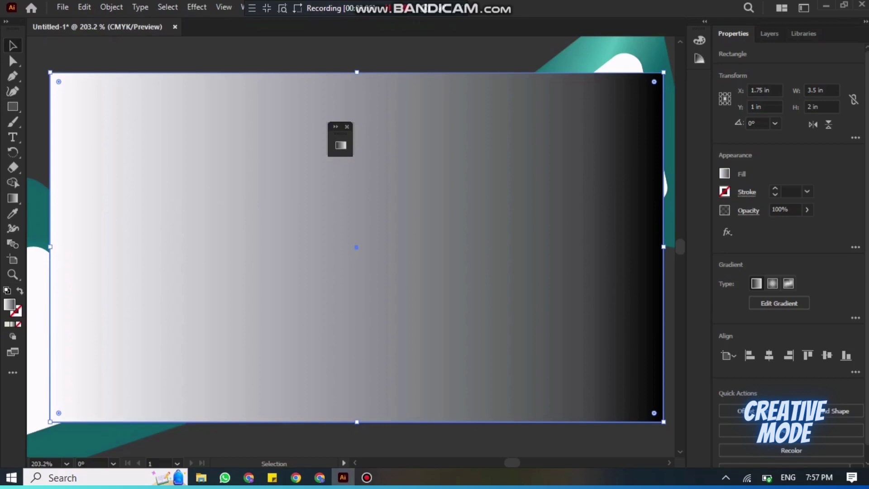
scroll(350, 246, right, 3)
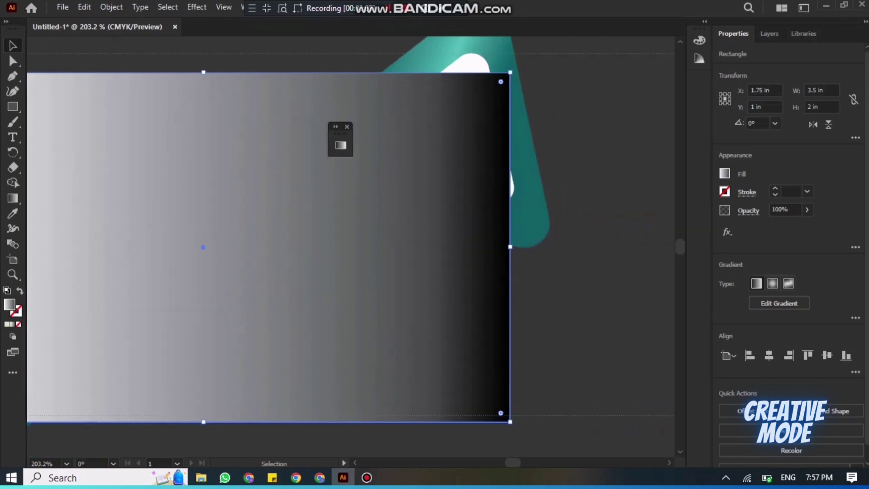
scroll(288, 230, right, 2)
key(ctrl+a)
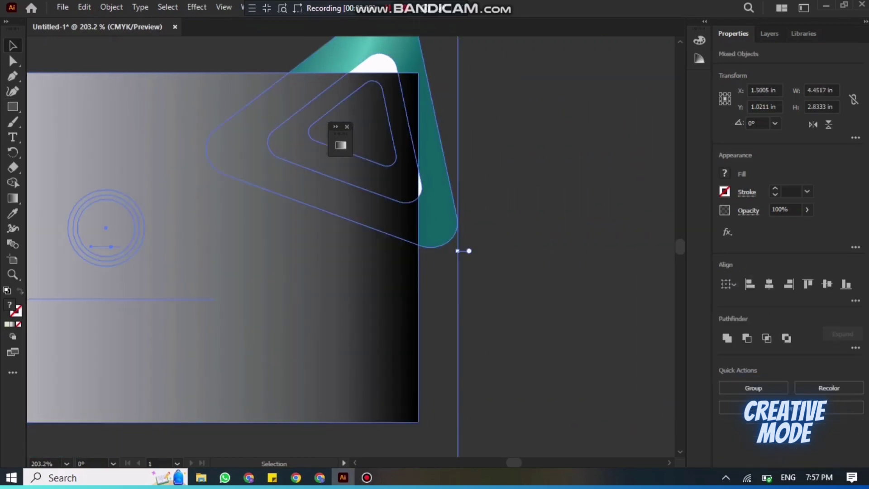
right_click(222, 26)
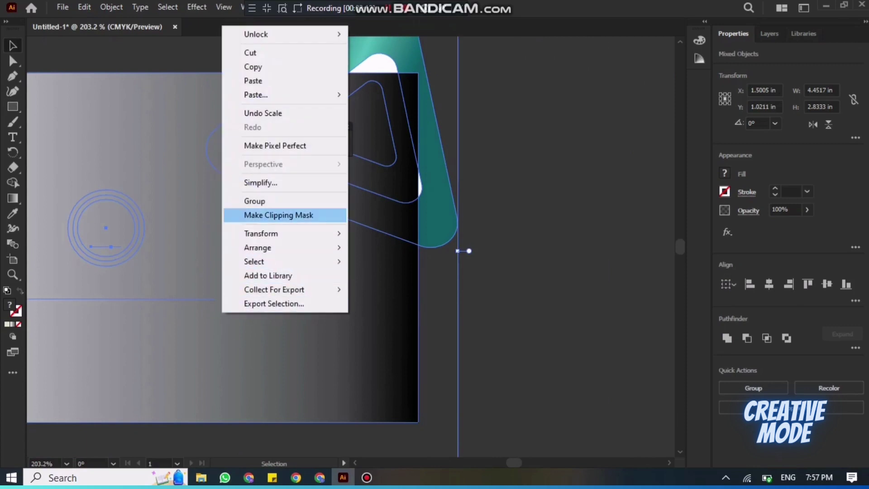
click(279, 215)
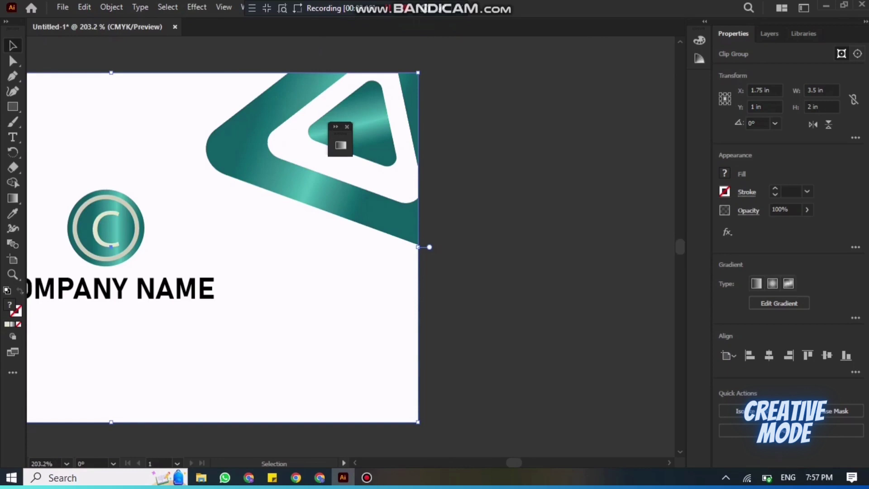
Step: Deselect the clipped card and close the small floating gradient tool panel
key(h)
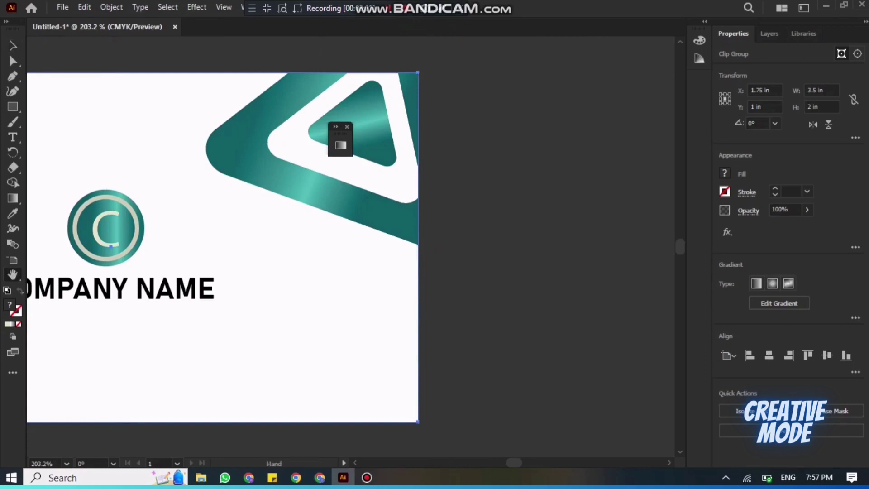
drag(105, 227, 348, 231)
drag(345, 250, 345, 250)
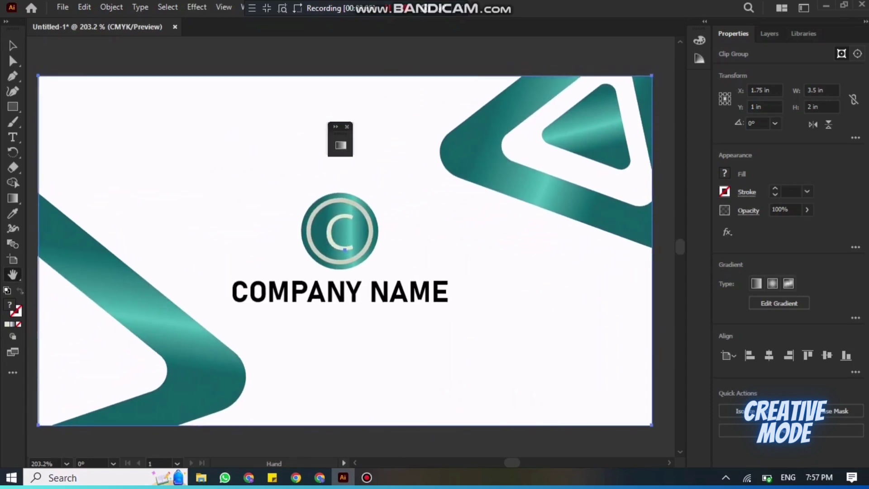
key(v)
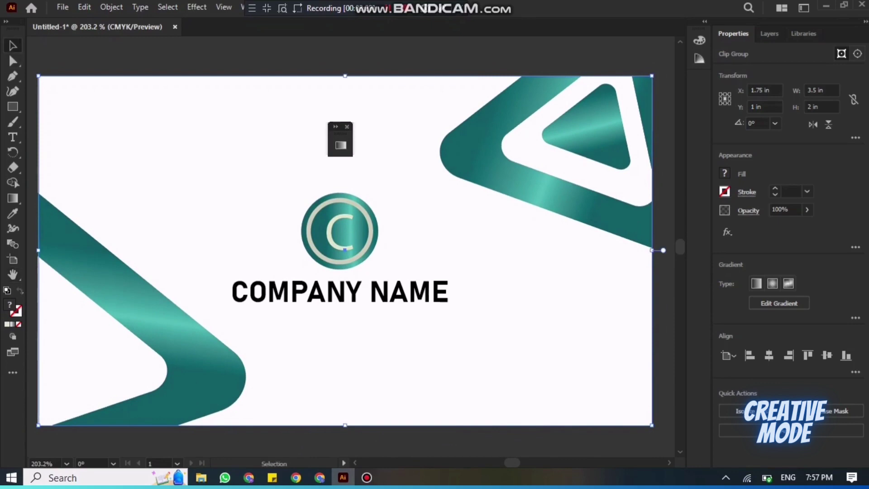
click(349, 81)
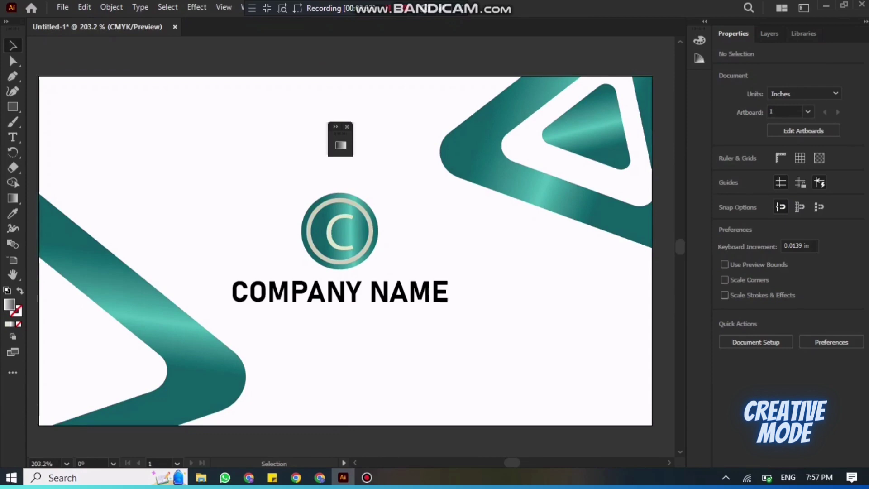
click(346, 127)
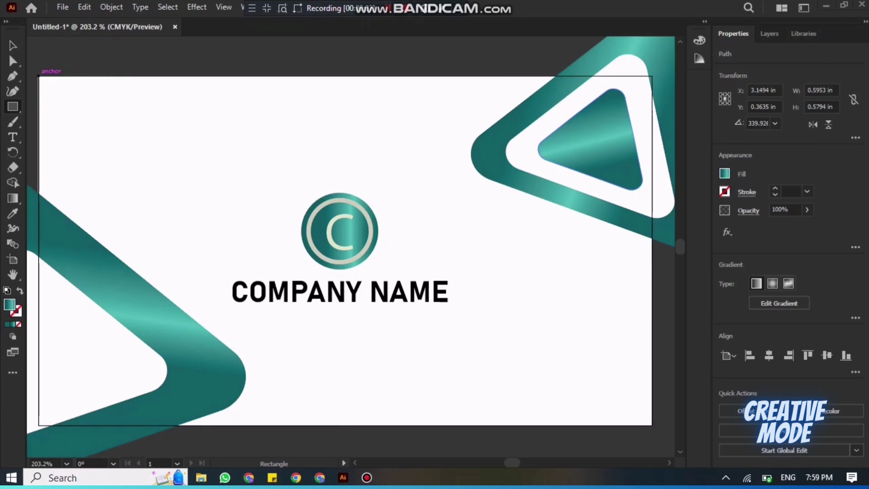
Step: Cover the artboard with a 3.5 × 2 in rectangle, clip all the card artwork to it with a clipping mask, and clear the selection
mouse_move(38, 76)
mouse_down()
mouse_move(80, 225)
mouse_move(494, 321)
mouse_move(603, 426)
mouse_move(651, 425)
mouse_up()
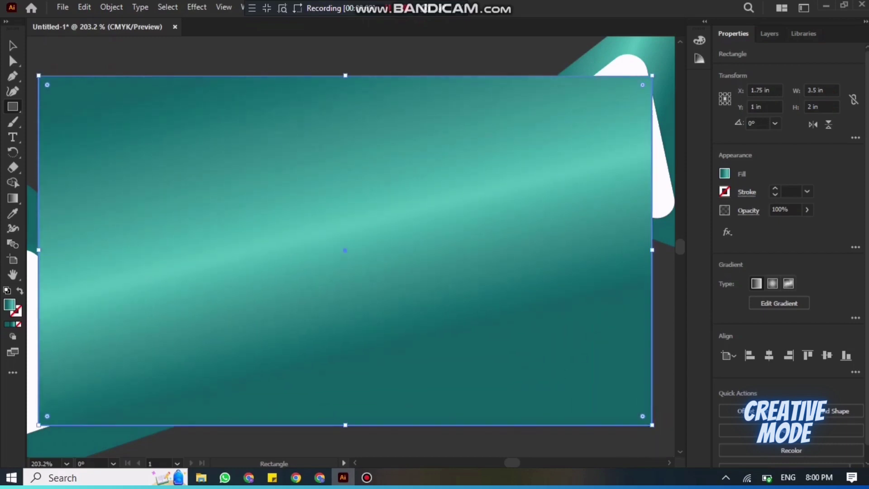
key(v)
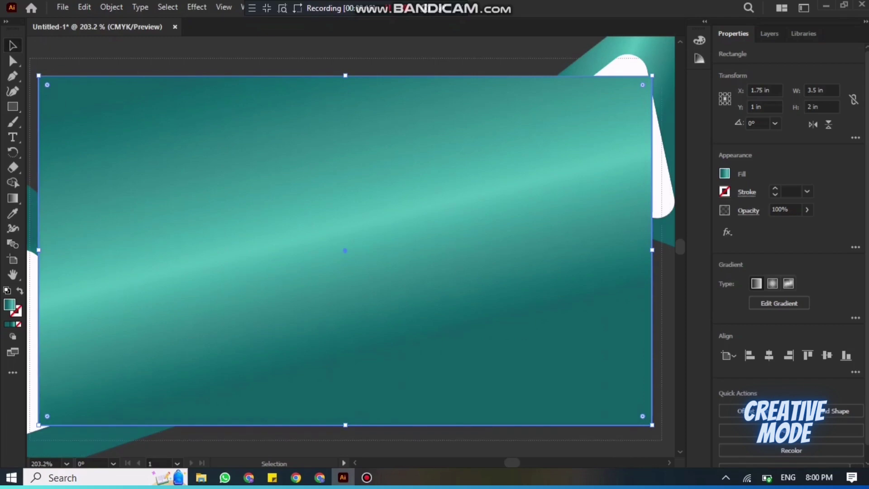
key(ctrl+a)
right_click(447, 299)
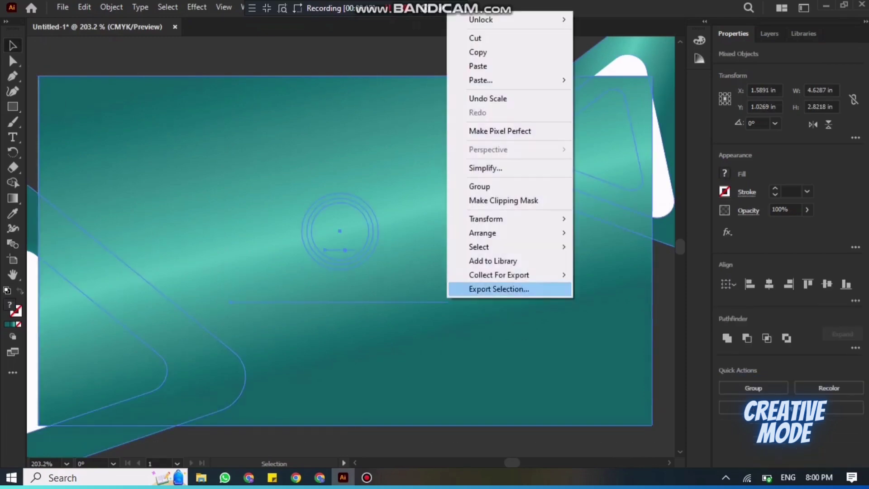
click(504, 200)
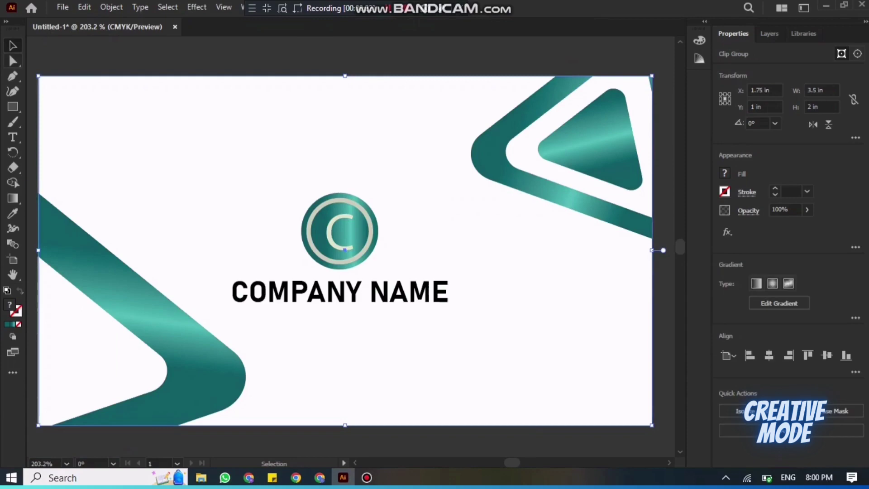
key(ctrl+shift+a)
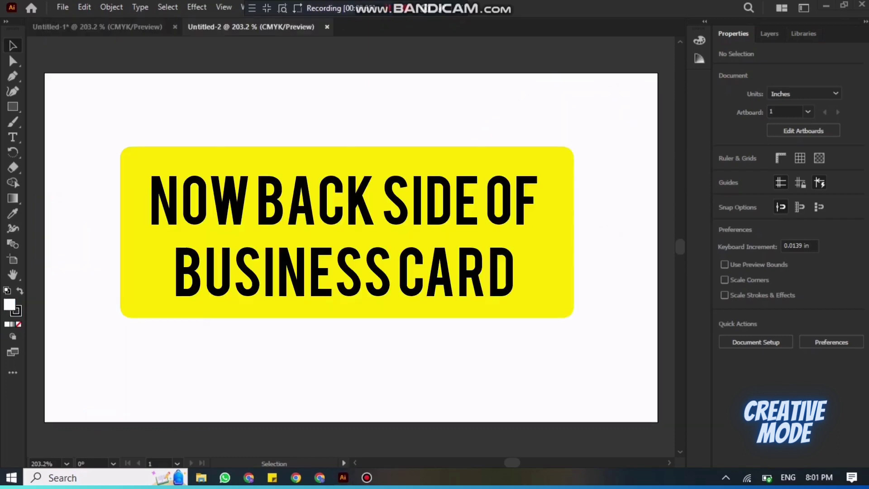
Step: Draw a background rectangle from the upper-left corner of the blank back-side artboard
key(m)
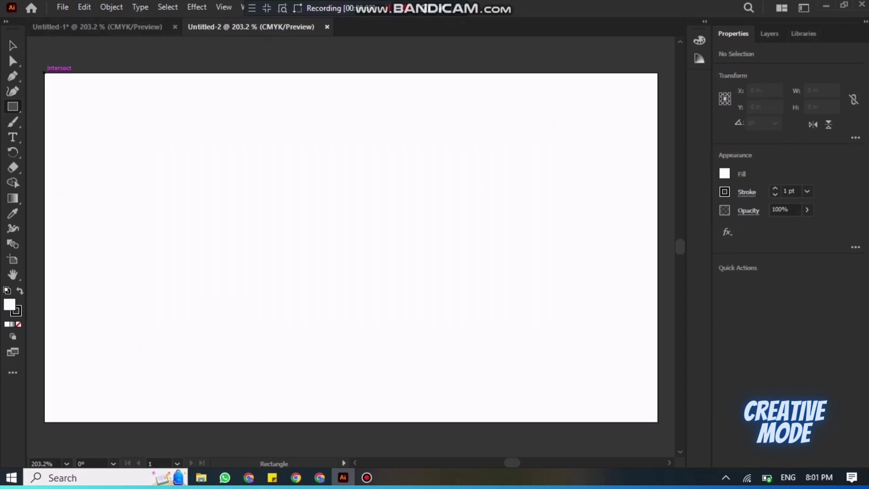
drag(44, 72, 547, 388)
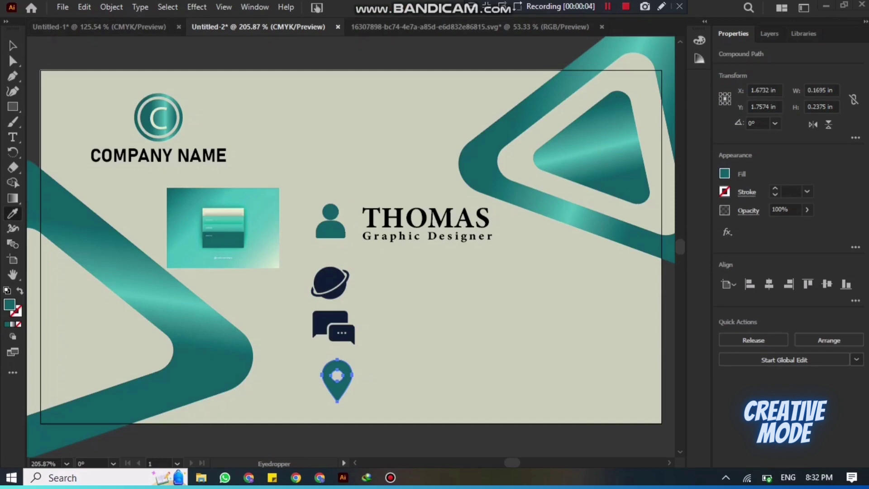
Step: Recolor the planet, chat and location pin icons with the teal sampled from the person icon
key(p)
key(v)
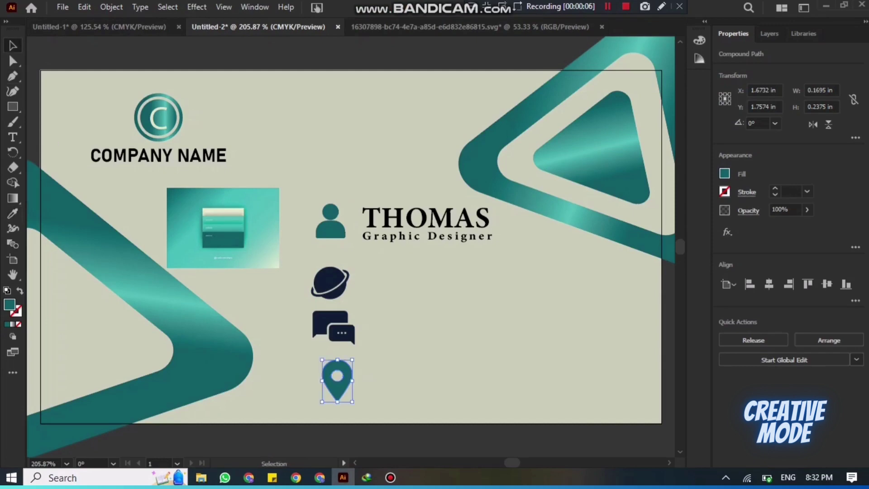
drag(339, 314, 351, 381)
click(13, 213)
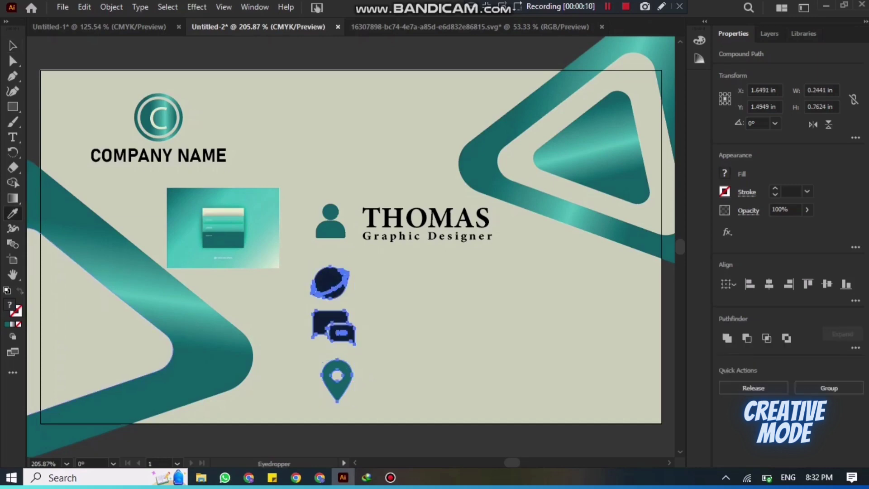
click(330, 230)
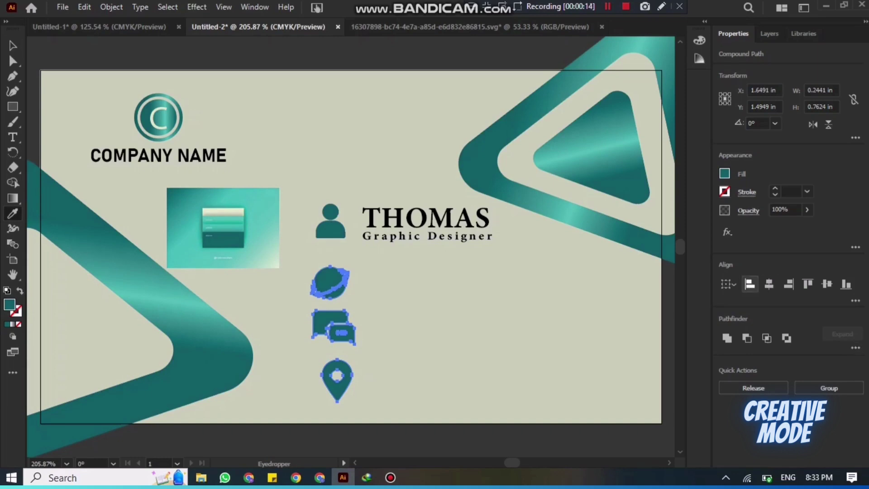
Step: Align the planet, chat and location pin icons on their horizontal centers and clear the selection
click(769, 284)
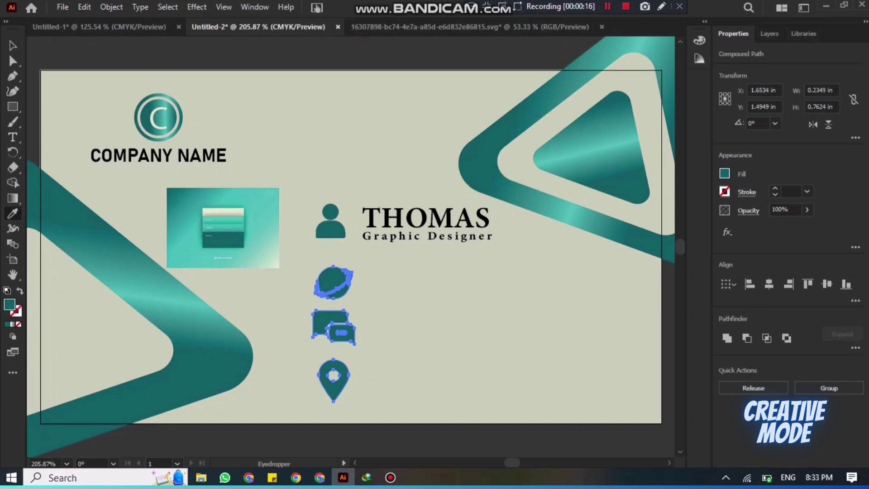
key(v)
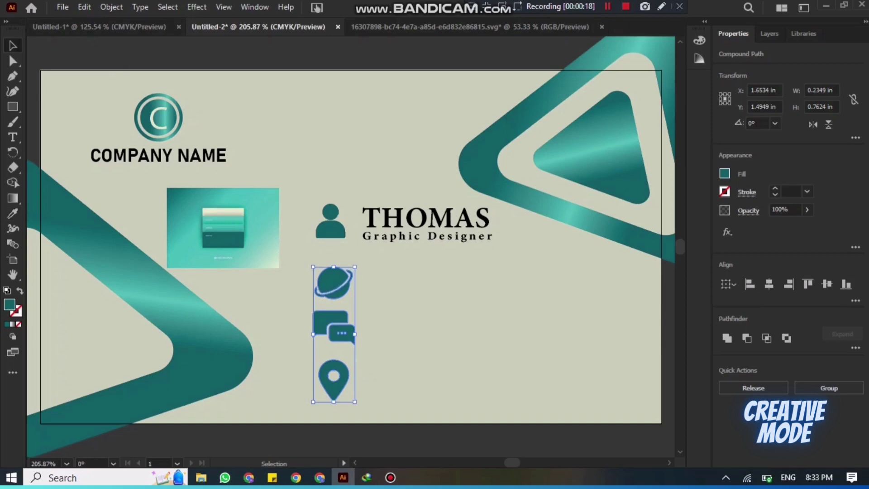
key(ctrl+shift+a)
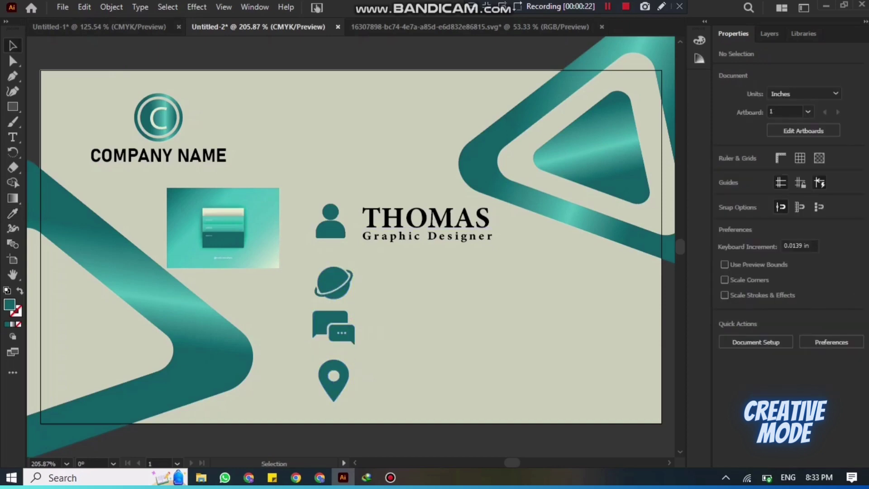
drag(361, 364, 361, 383)
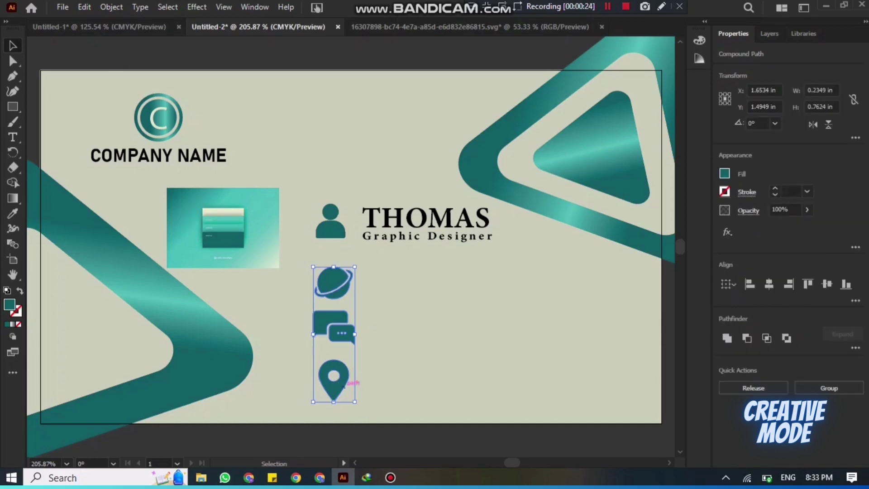
key(ctrl+shift+a)
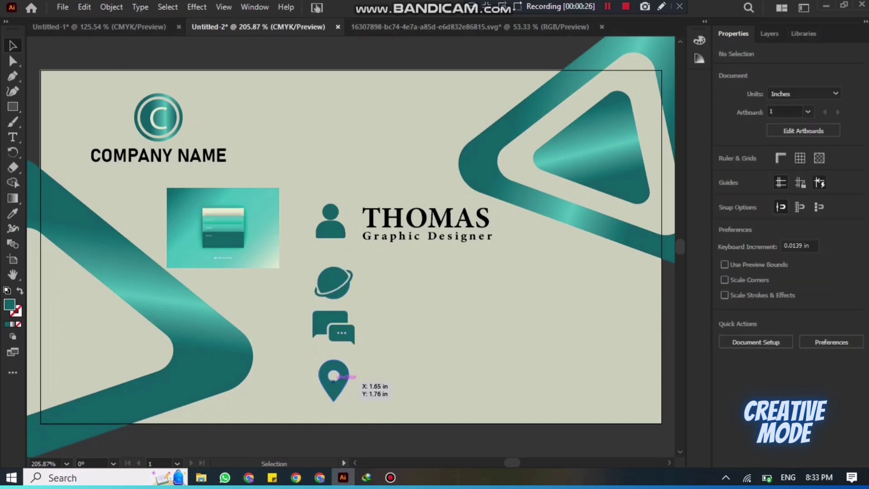
Step: Move the location pin slightly up toward the chat icon and center-align the three contact icons horizontally again
drag(333, 380, 337, 386)
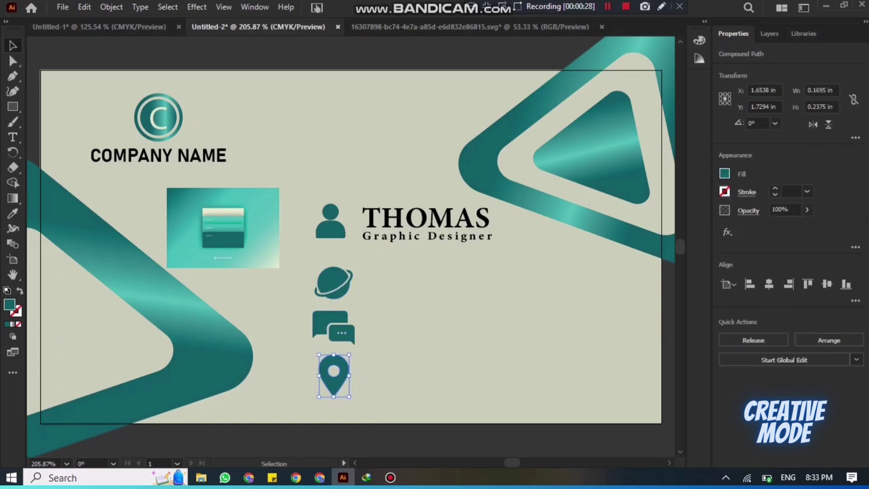
key(ctrl+shift+a)
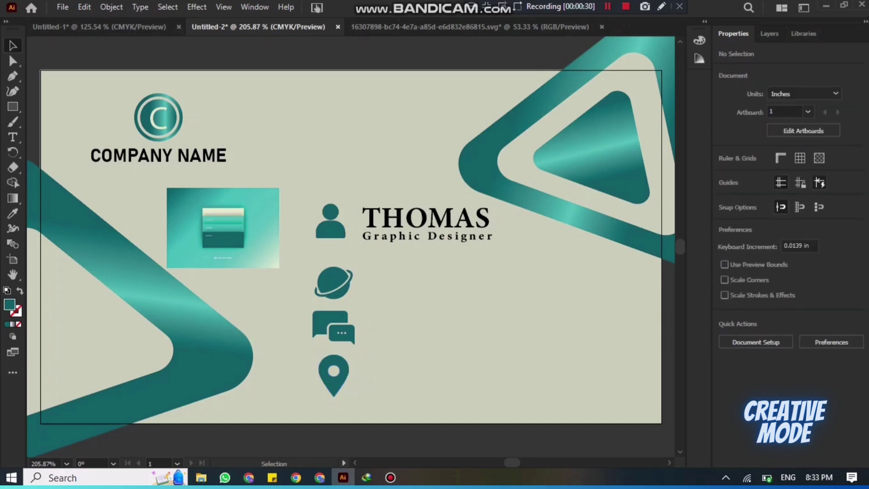
click(332, 281)
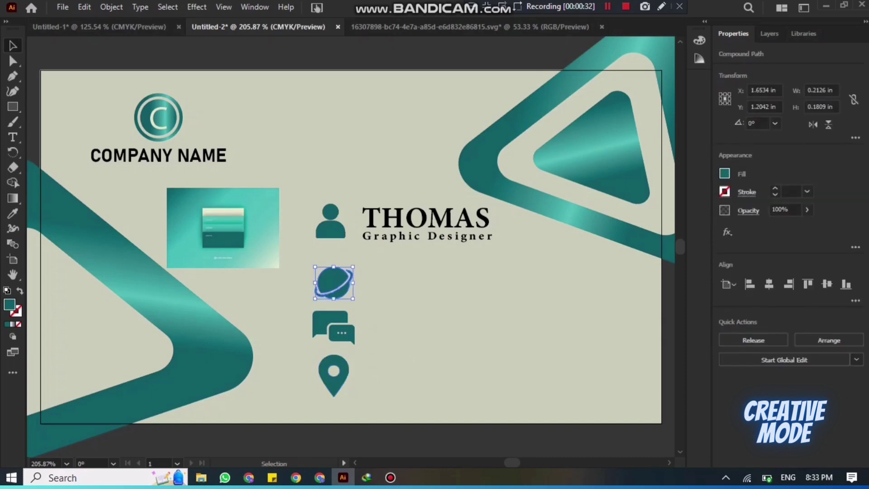
drag(334, 336, 340, 374)
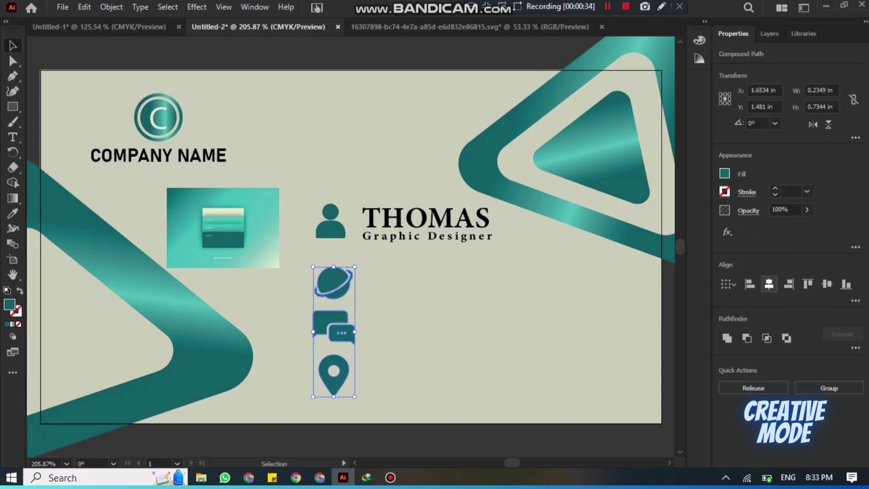
click(769, 284)
key(ctrl+shift+a)
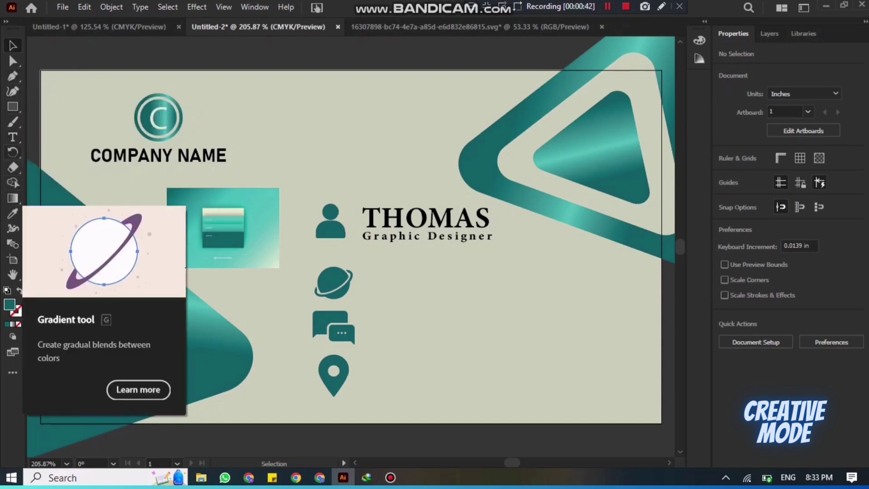
key(t)
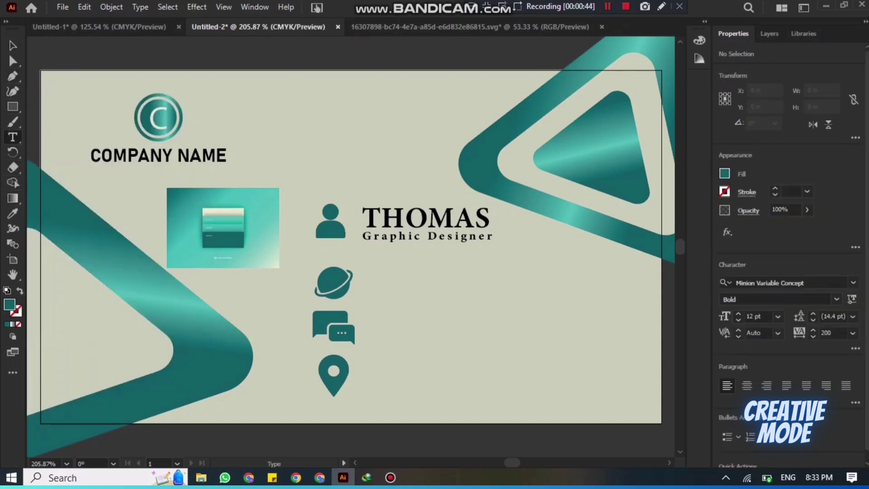
click(380, 275)
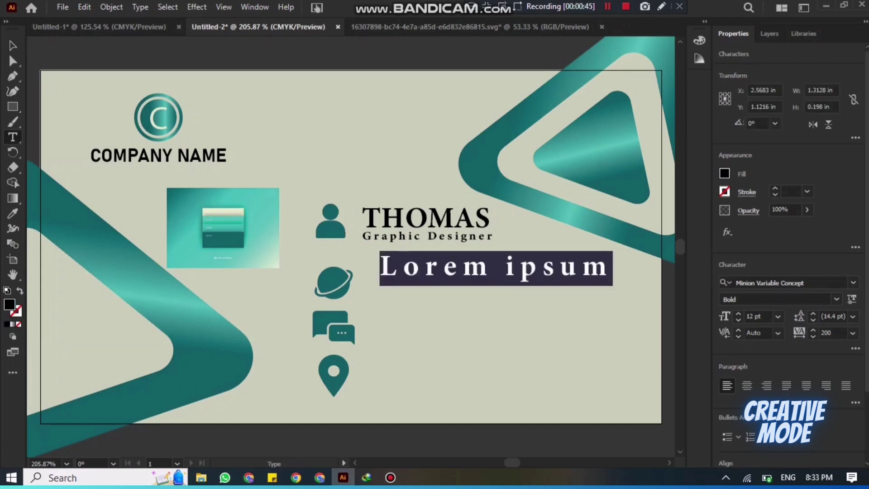
key(BackSpace)
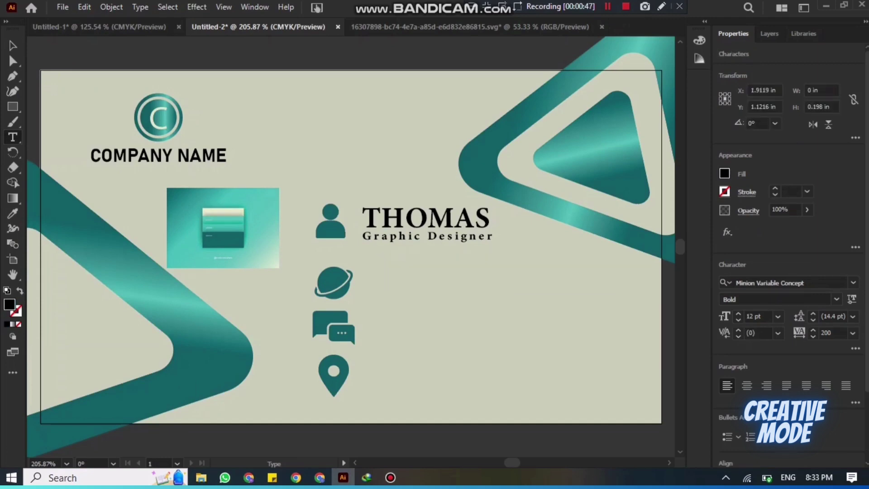
text(www)
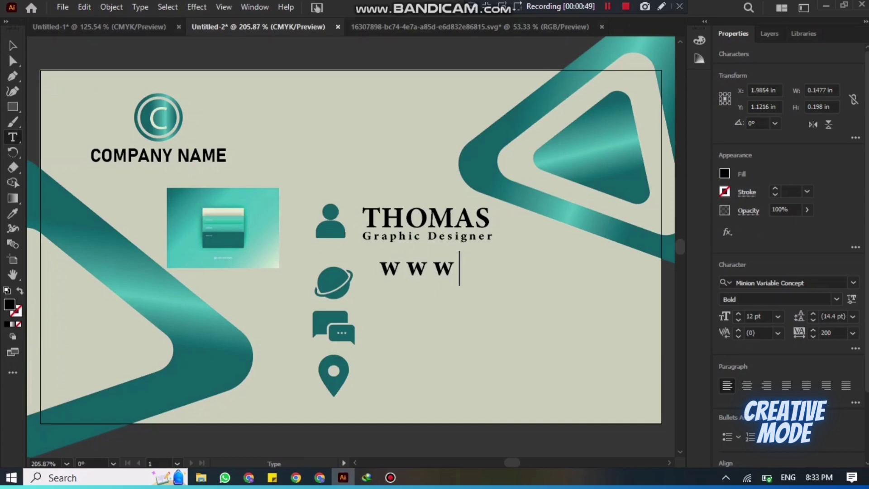
text(.web)
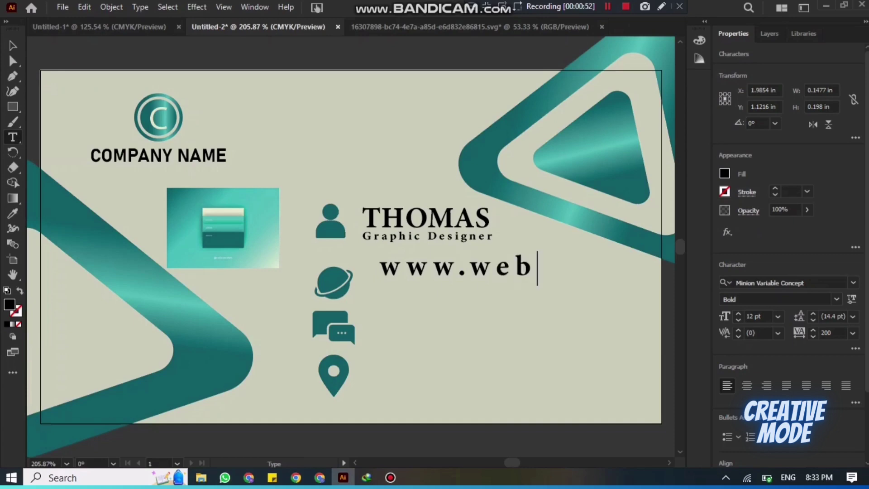
text(sit)
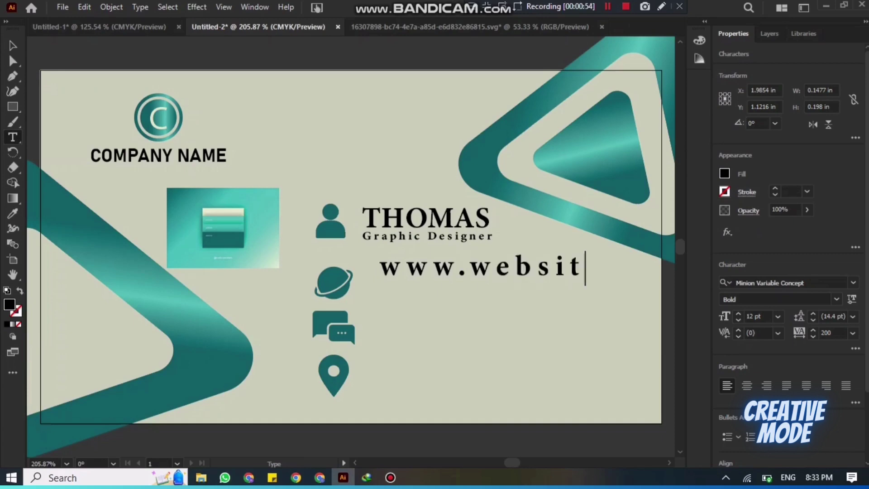
text(enam)
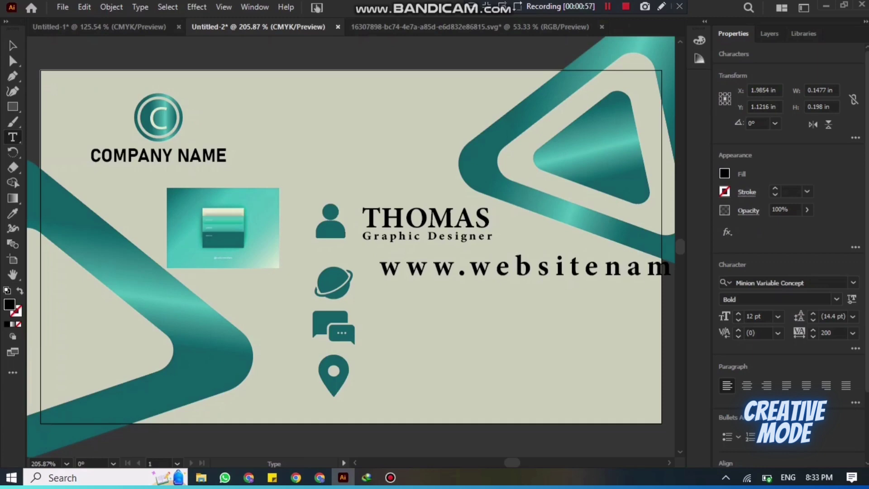
key(Escape)
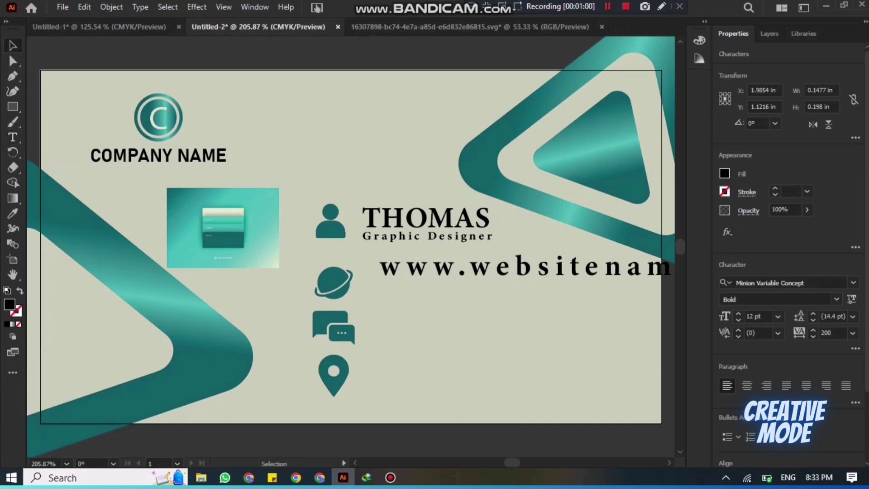
Step: Shift the website text so it lies fully on the card, and set its font to Myriad Pro with tracking 0
drag(571, 264, 310, 302)
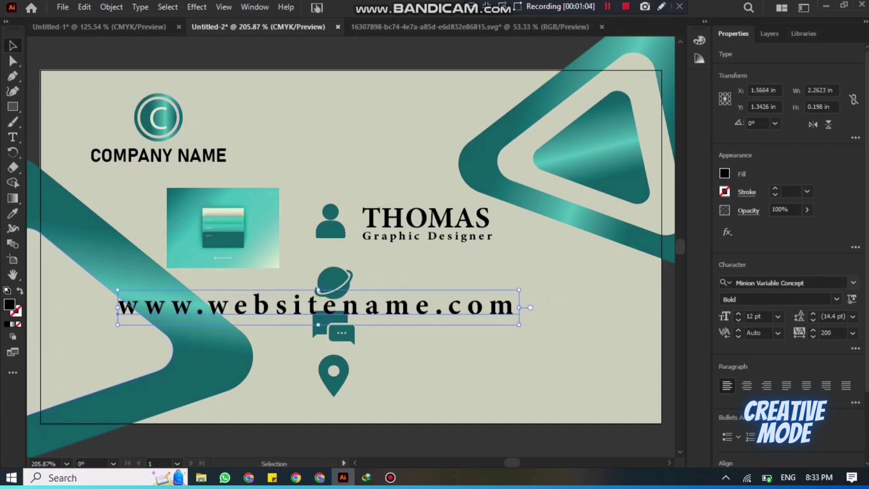
click(787, 282)
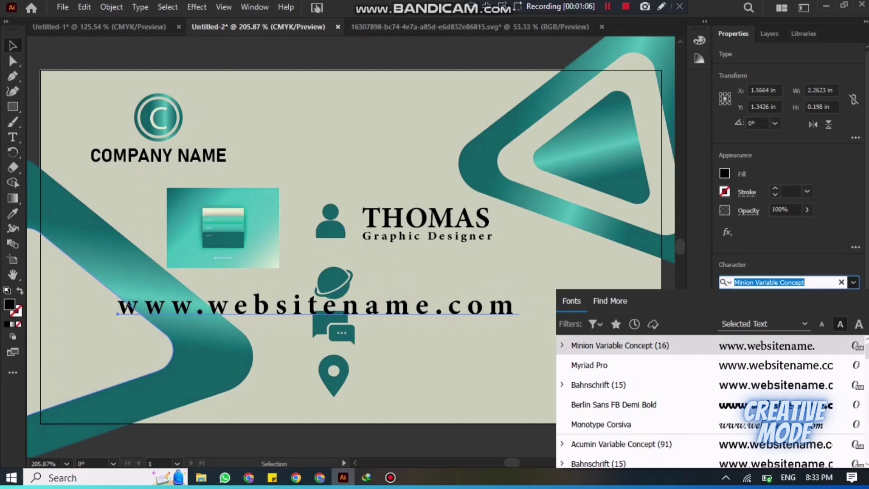
key(Down)
key(Return)
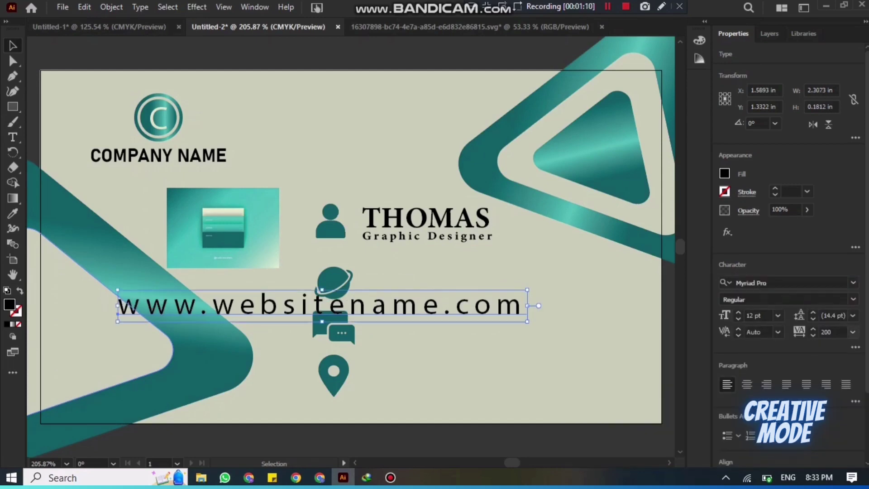
click(852, 332)
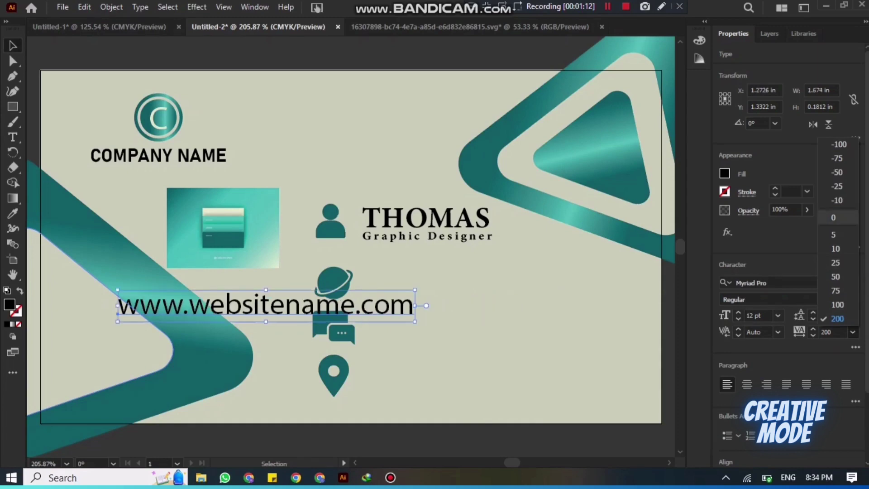
key(Return)
Step: Scale down and place the website text beside the planet icon, set its font size to 9 pt, and deselect it
drag(117, 314, 354, 293)
click(777, 315)
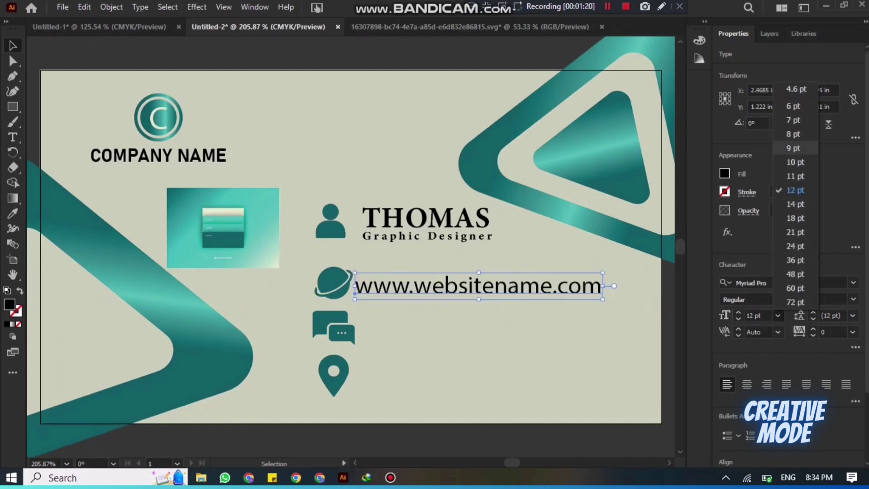
click(795, 148)
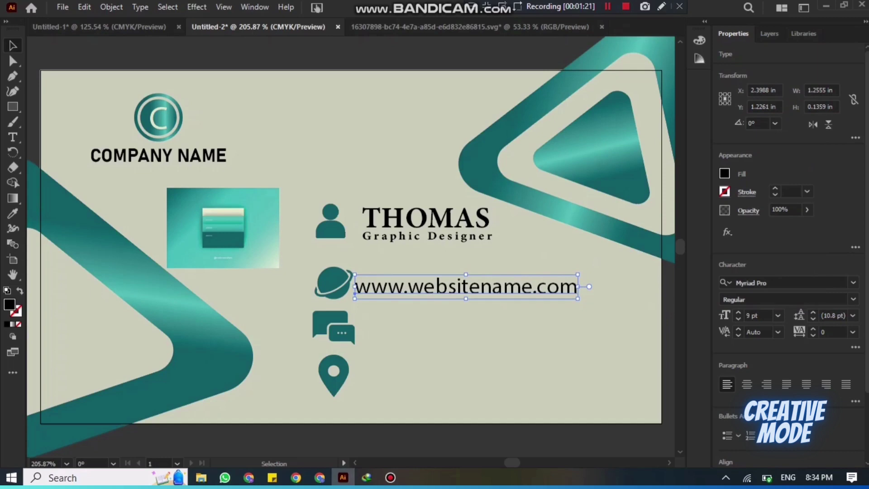
click(520, 337)
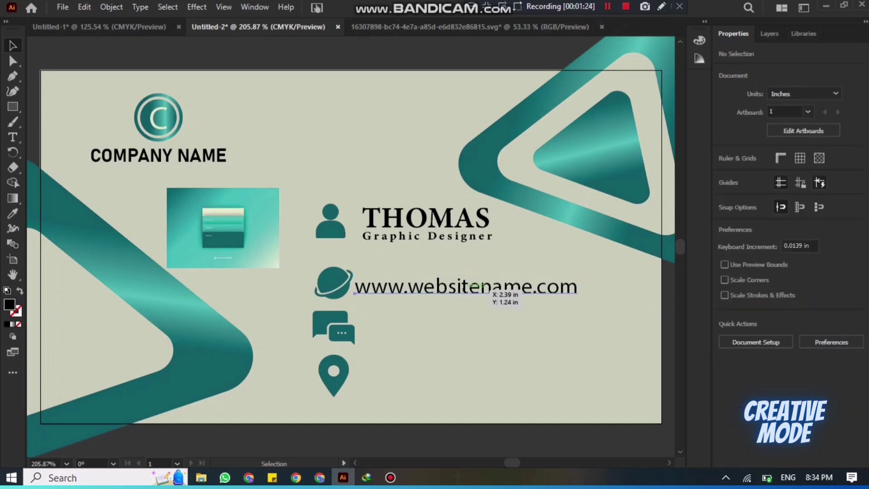
Step: Leave a small gap between the planet icon and the website text, align both on their vertical centers, and deselect them
drag(484, 289, 495, 288)
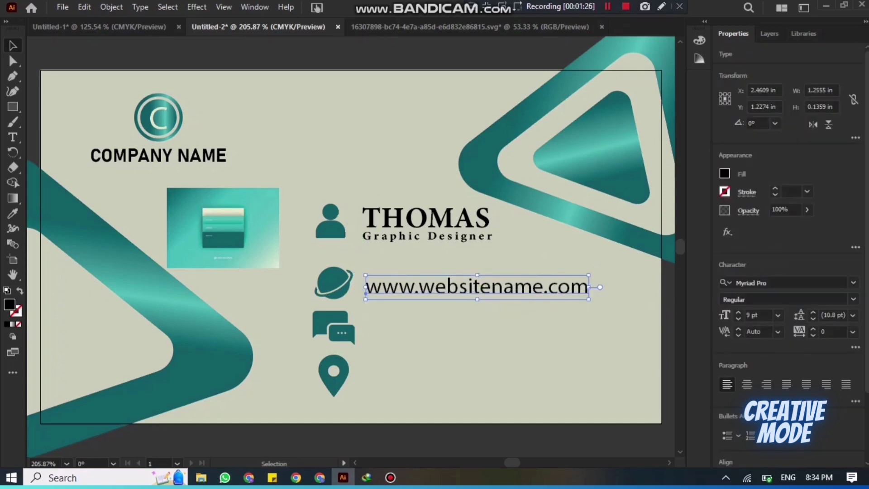
shift+click(333, 283)
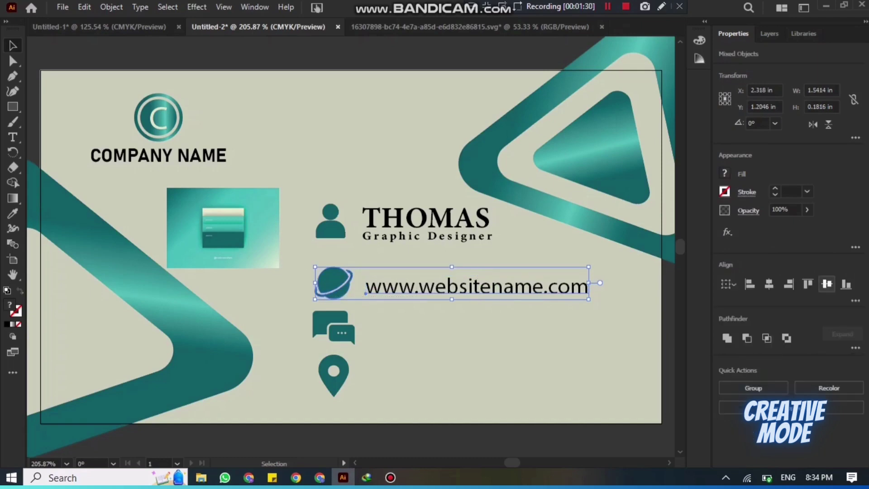
click(826, 284)
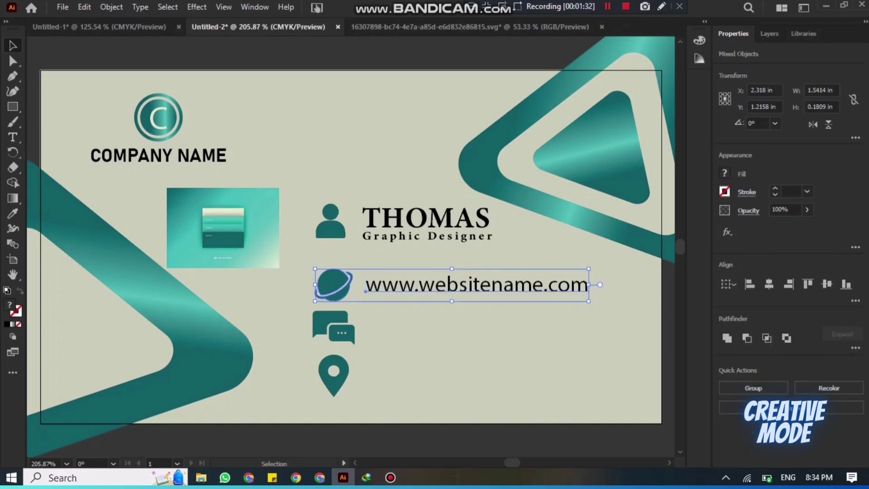
click(460, 290)
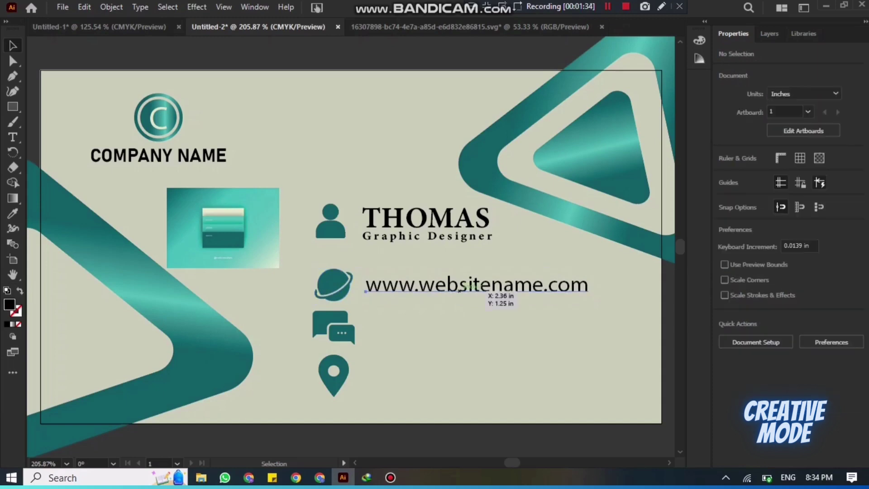
drag(459, 290, 456, 332)
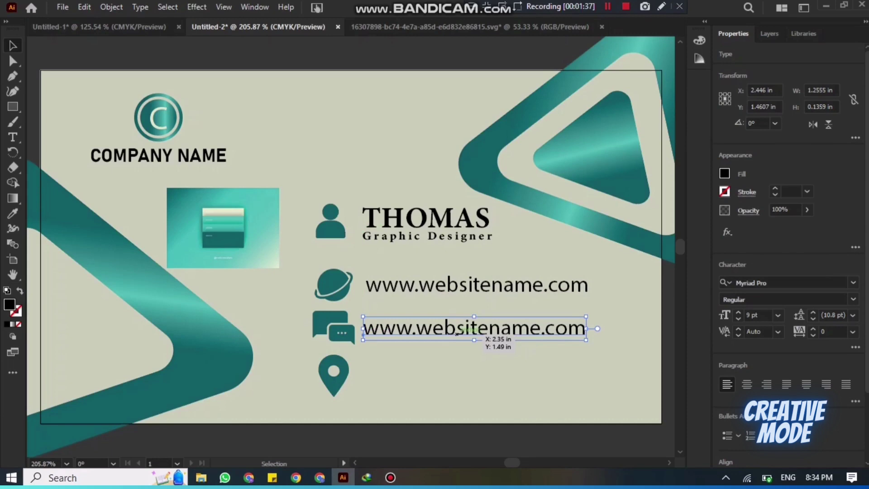
double_click(457, 333)
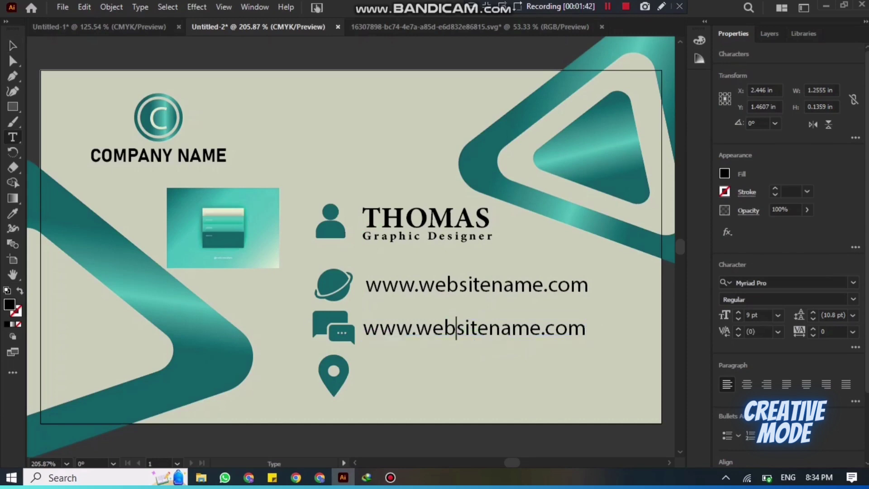
drag(416, 329, 363, 329)
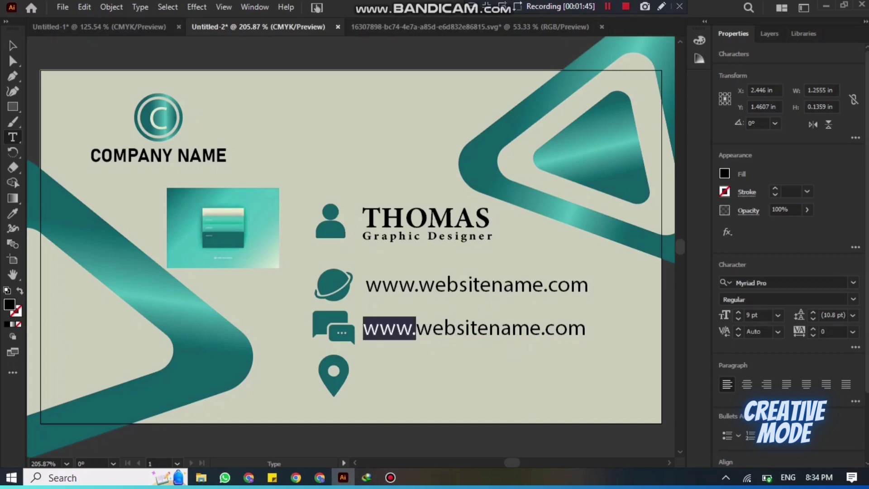
key(BackSpace)
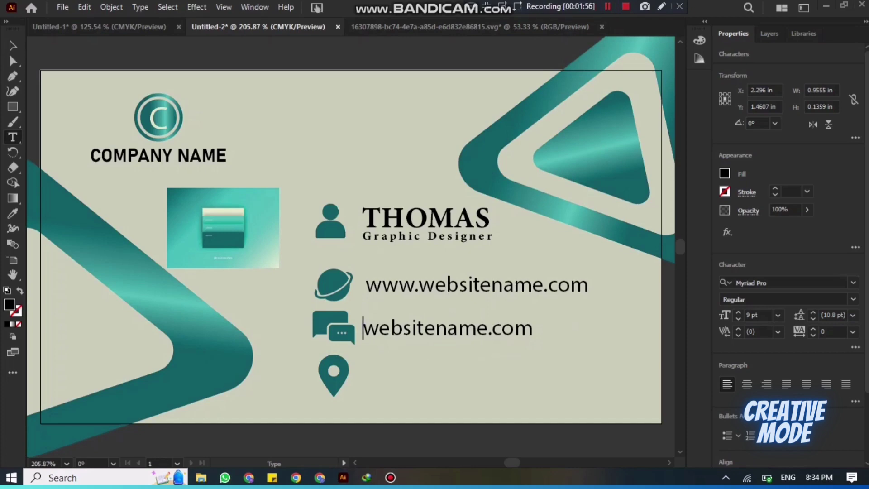
Step: Delete "websitename" from the copied text line beside the chat icon, keeping only ".com"
click(487, 327)
key(BackSpace)
key(BackSpace)
key(BackSpace)
key(BackSpace)
key(BackSpace)
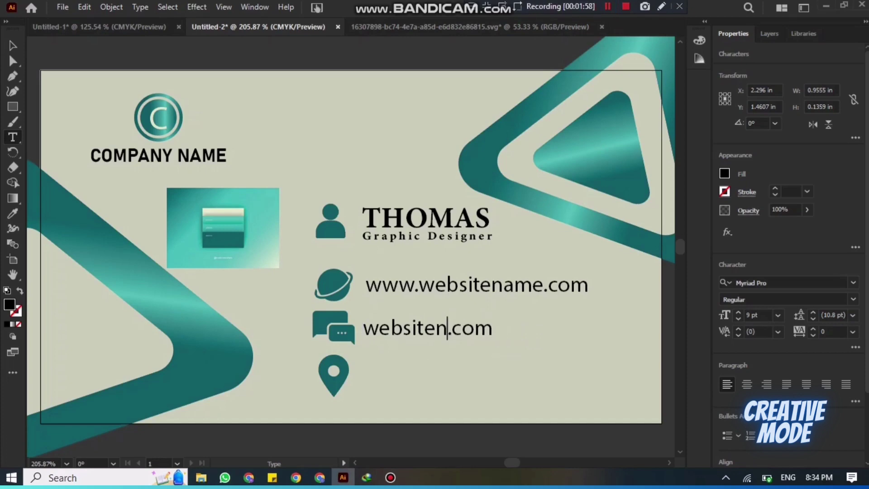
key(BackSpace)
key(BackSpace)
key(BackSpace)
key(BackSpace)
key(BackSpace)
key(BackSpace)
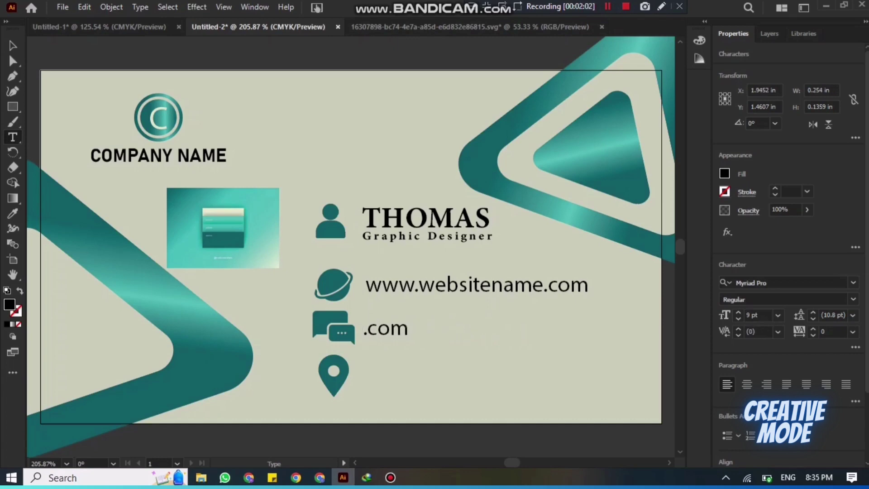
Step: Complete the text line beside the chat icon as a placeholder e-mail address ending in ".com", and finish text editing
text(you)
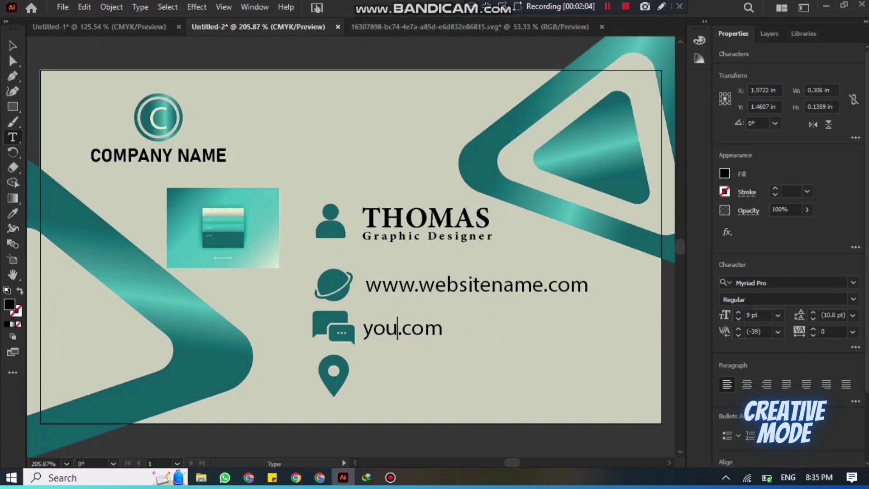
text(rgma)
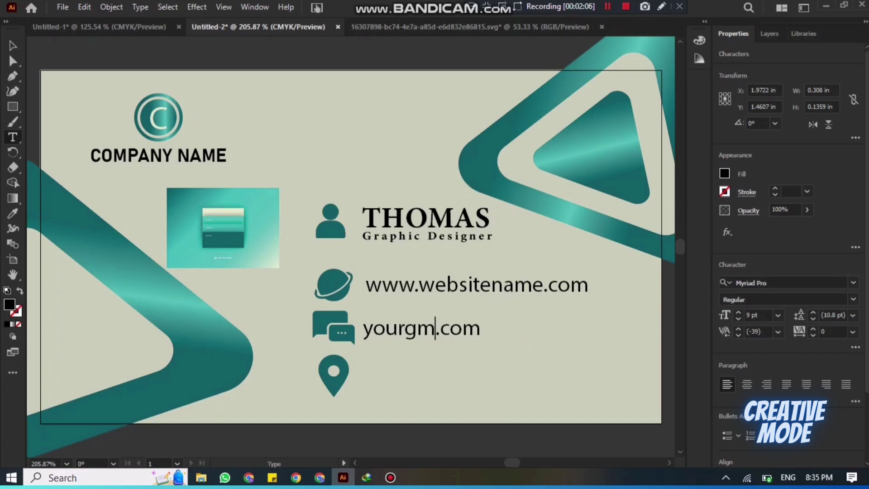
text(il)
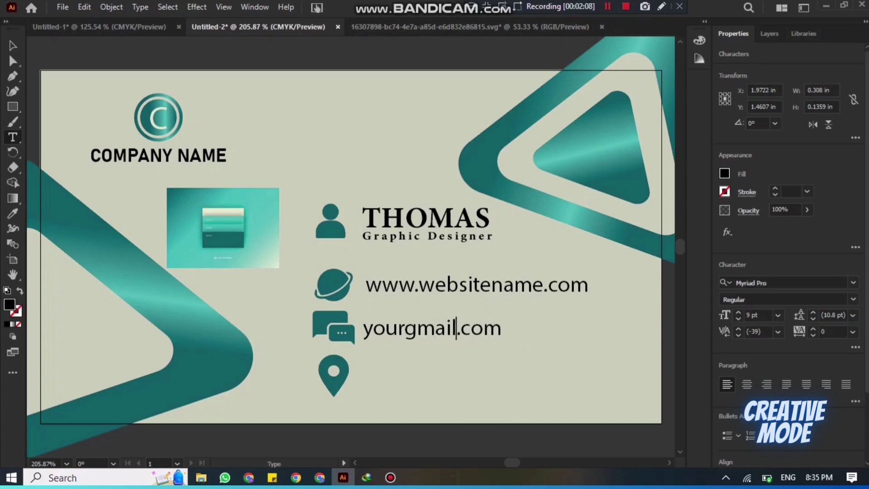
text(@name)
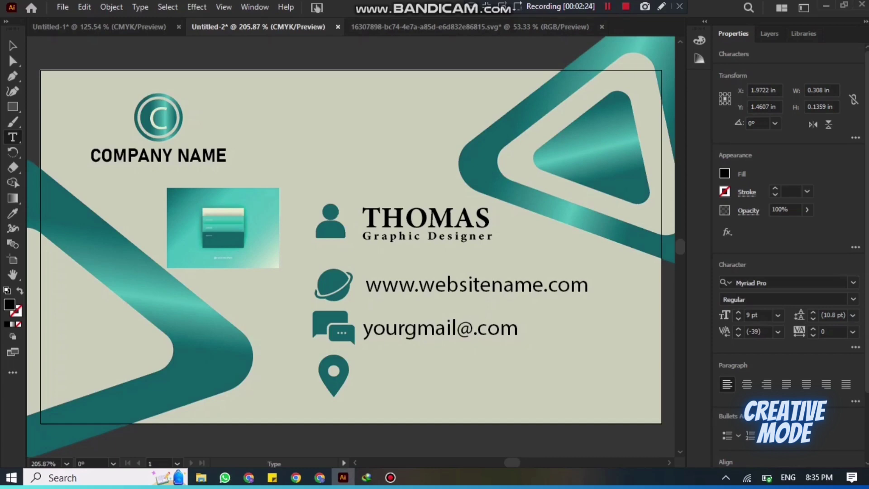
text(nam)
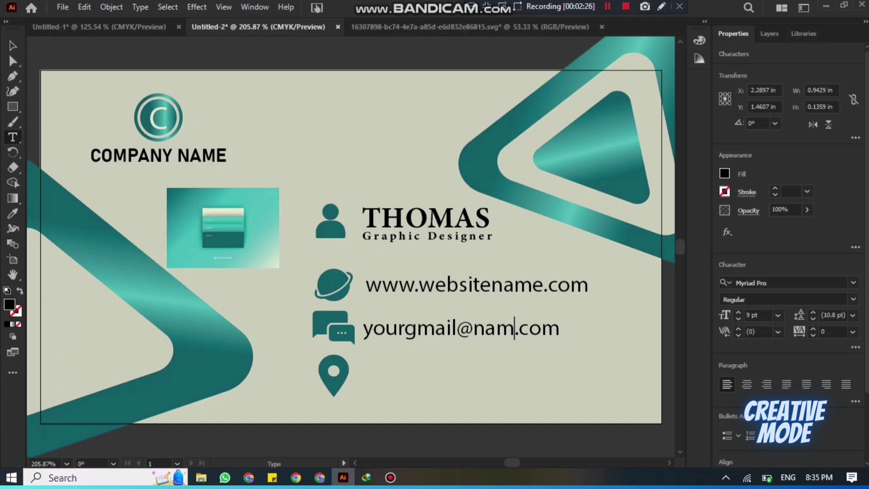
text(e)
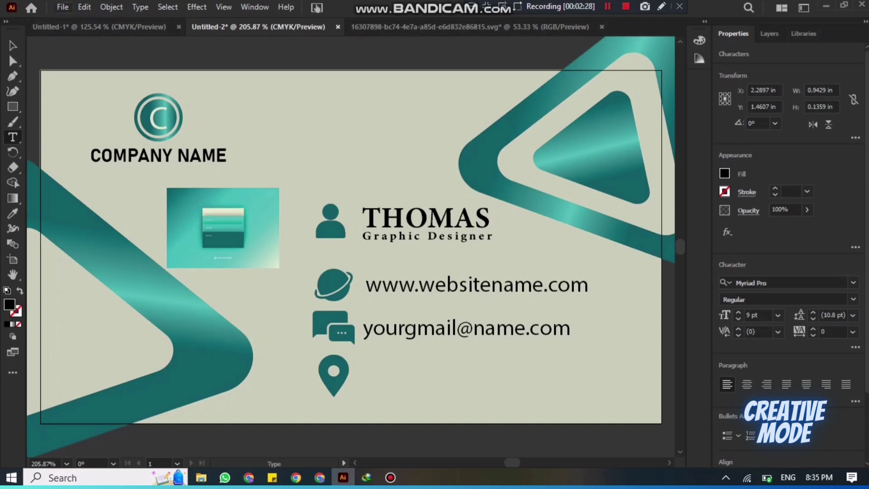
key(Escape)
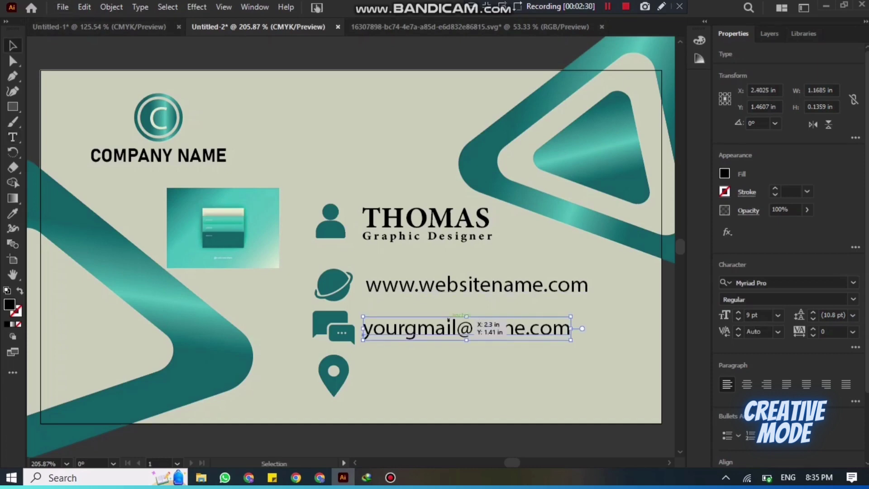
Step: Align the chat icon and the e-mail text line on their vertical centers, and deselect them
drag(320, 309, 340, 332)
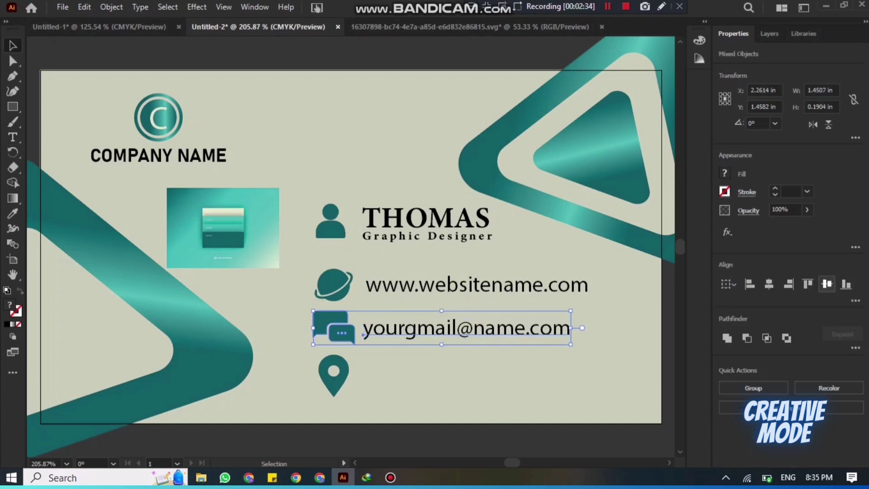
click(826, 284)
click(457, 382)
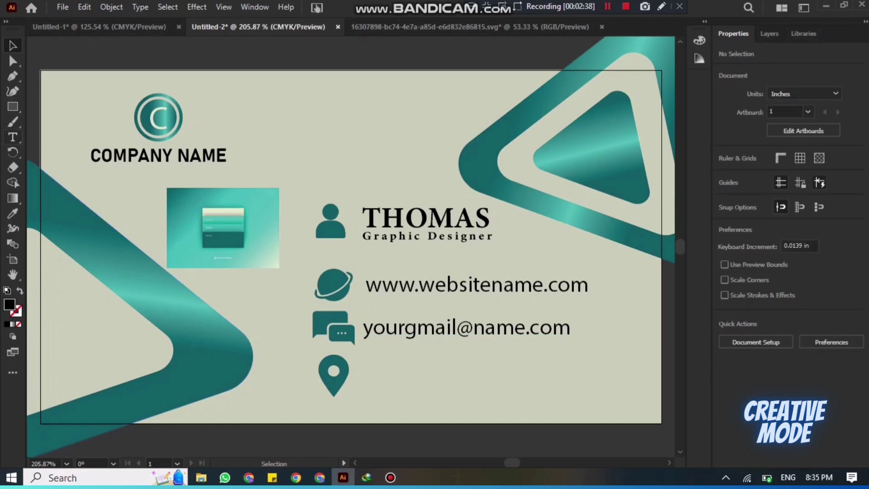
Step: Duplicate the e-mail text line beside the location pin and clear all of the copy's text
click(402, 327)
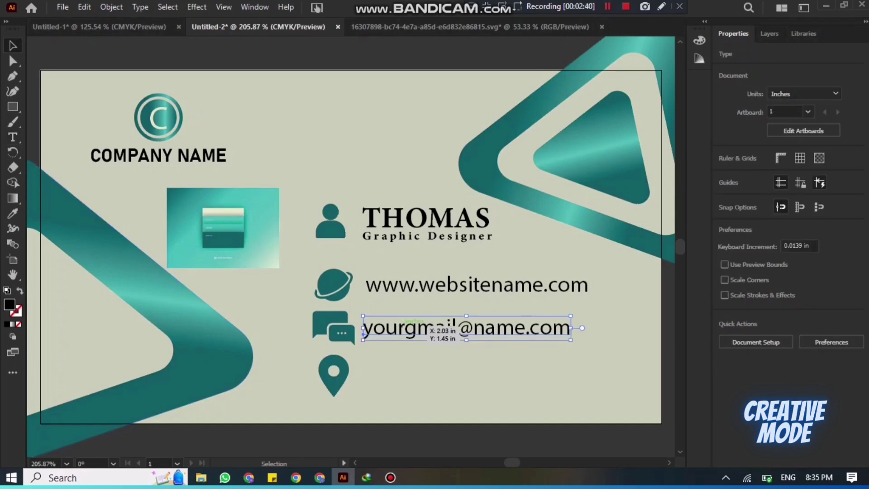
drag(425, 326, 428, 379)
key(t)
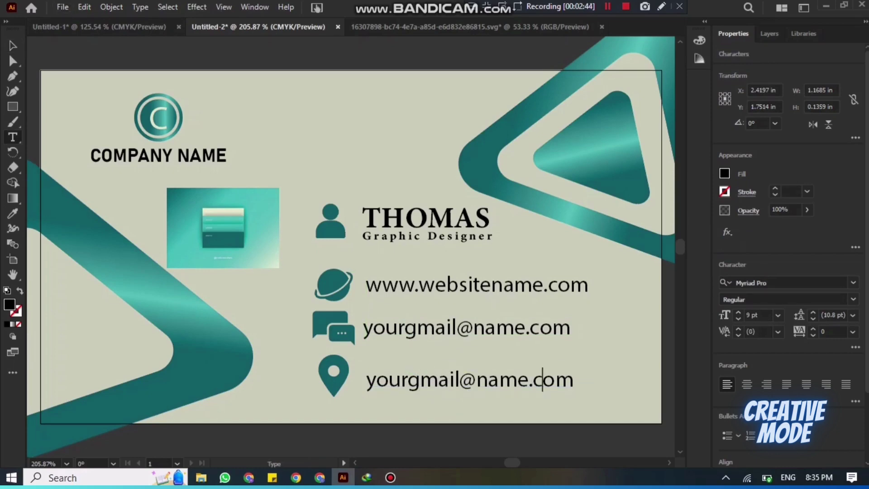
click(573, 379)
key(BackSpace)
key(BackSpace)
key(BackSpace)
key(BackSpace)
key(BackSpace)
key(BackSpace)
key(BackSpace)
key(BackSpace)
key(BackSpace)
key(BackSpace)
key(BackSpace)
key(BackSpace)
key(BackSpace)
key(BackSpace)
key(BackSpace)
key(BackSpace)
key(BackSpace)
key(BackSpace)
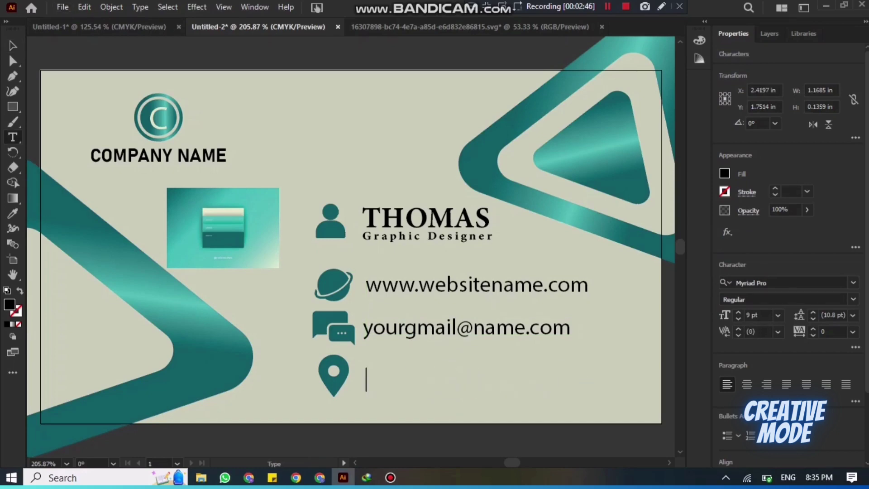
Step: Enter "Pakistan" as the text beside the location pin, and deselect it
text(Pakist)
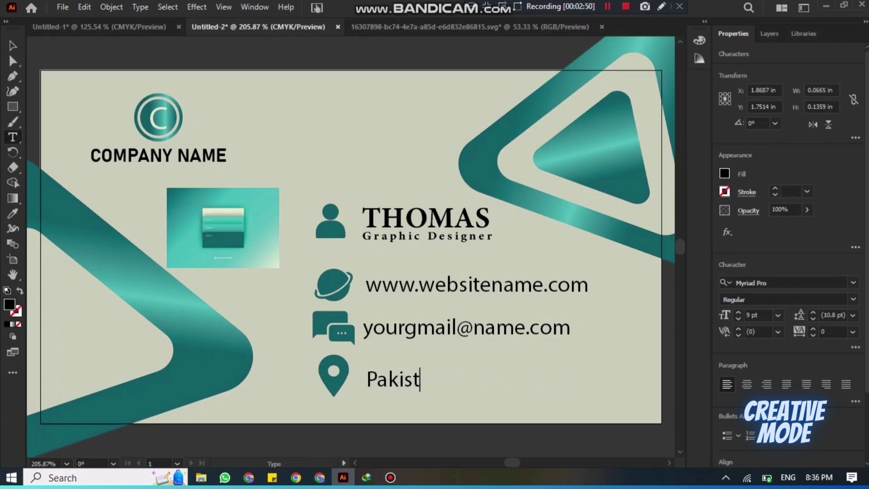
text(an)
key(Escape)
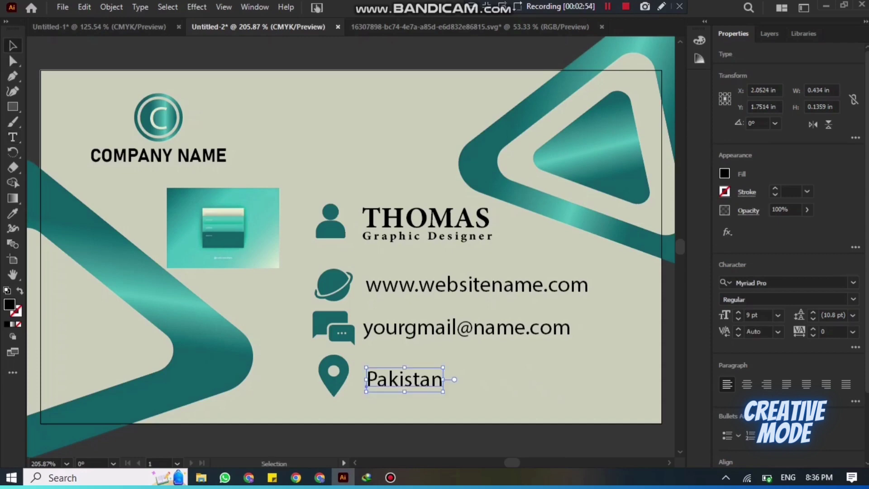
click(507, 389)
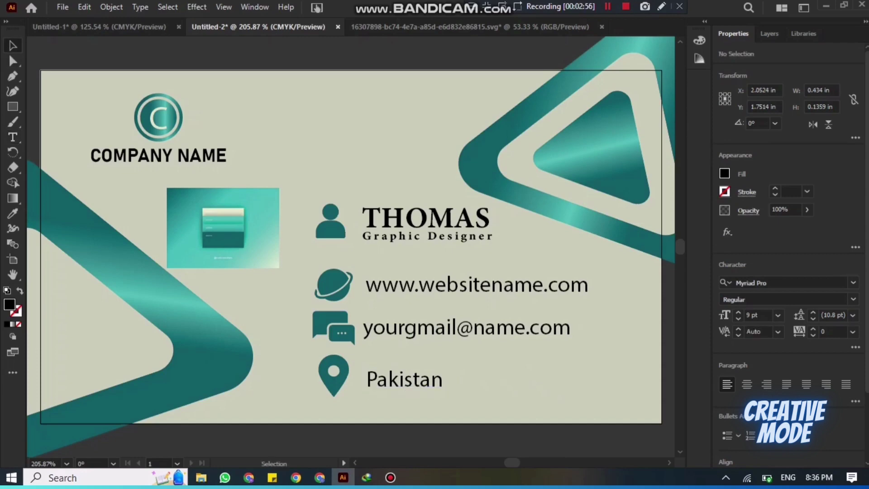
Step: Align the location pin and the "Pakistan" text on their vertical centers, and deselect them
drag(324, 356, 448, 398)
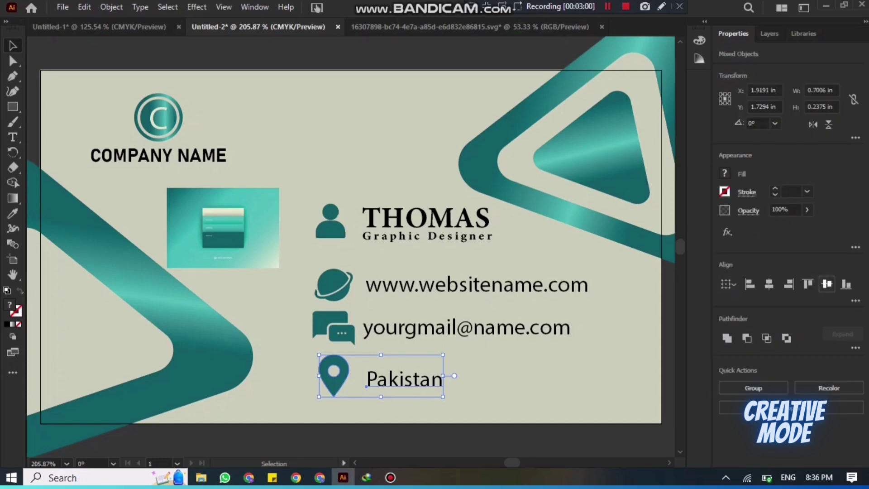
click(826, 284)
click(502, 383)
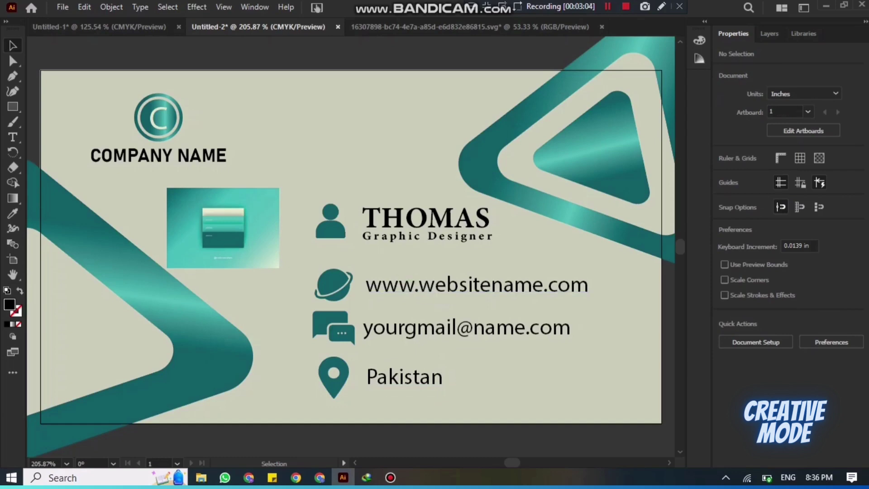
Step: Set the font of the website, e-mail and location text lines to Monotype Corsiva, and deselect them
drag(392, 262, 411, 371)
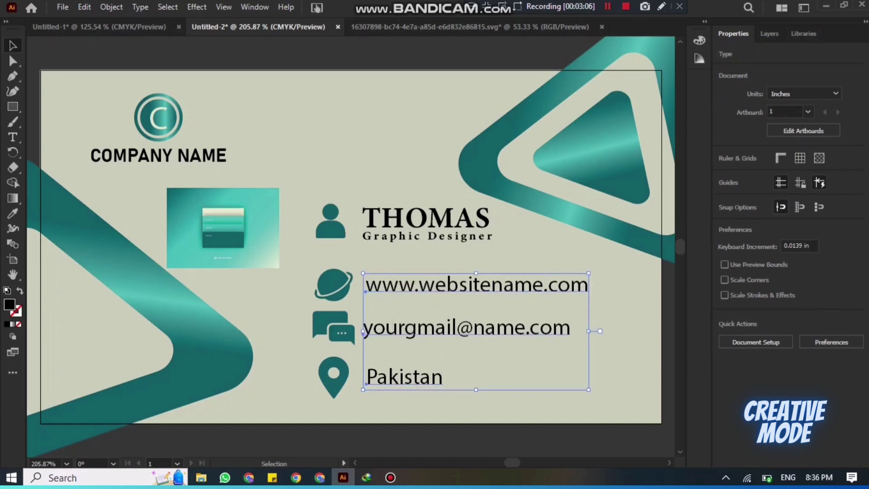
click(797, 282)
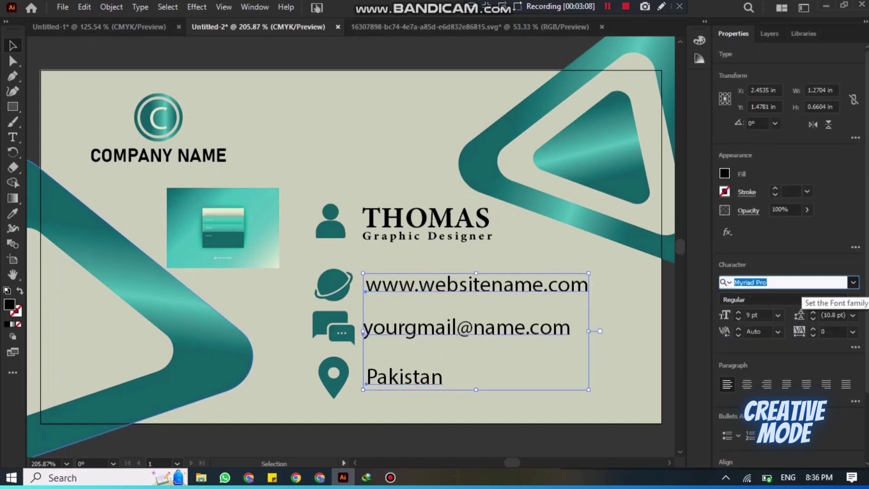
click(853, 282)
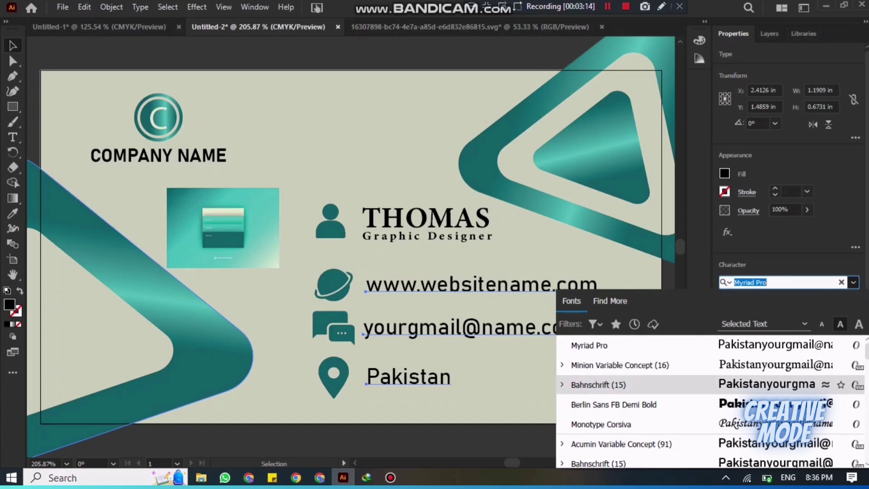
click(600, 425)
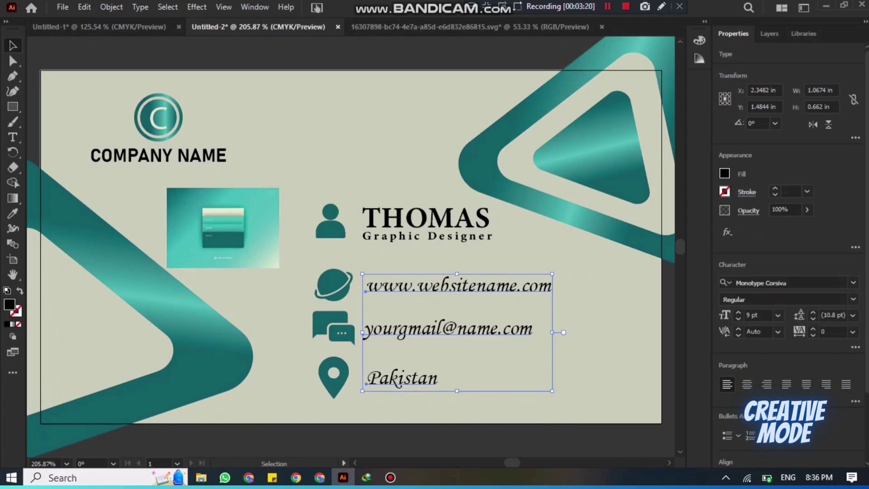
key(ctrl+shift+a)
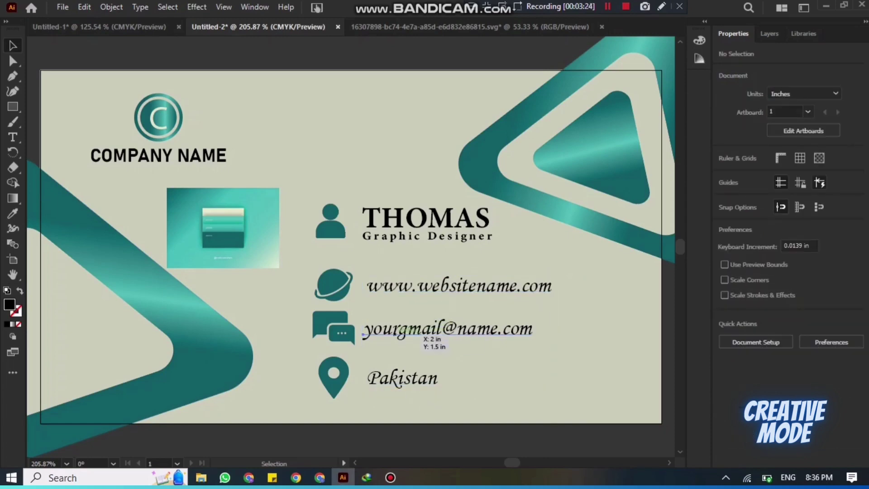
Step: Shift the e-mail line slightly right, align the left edges of all three contact text lines, and deselect them
click(419, 334)
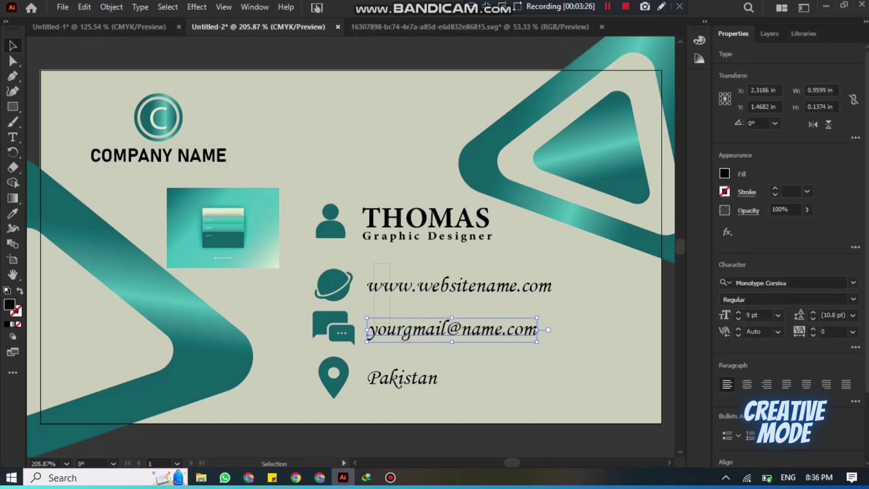
shift+click(425, 286)
shift+click(402, 378)
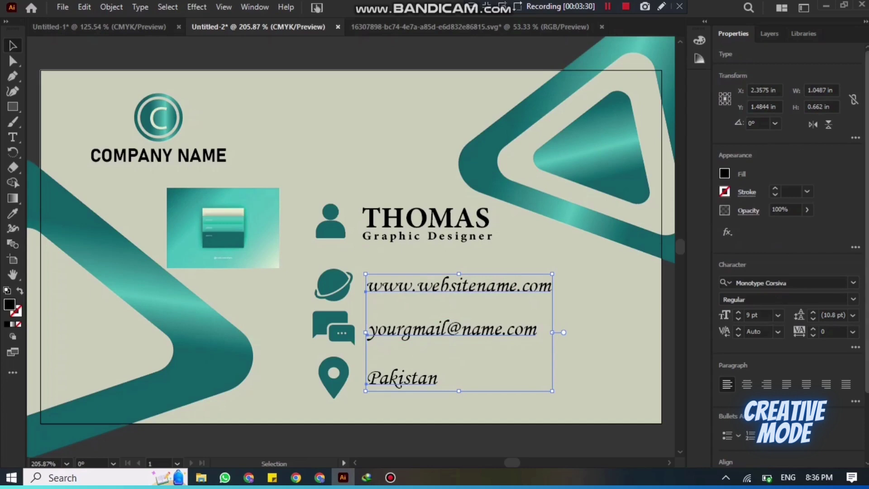
scroll(787, 253, down, 3)
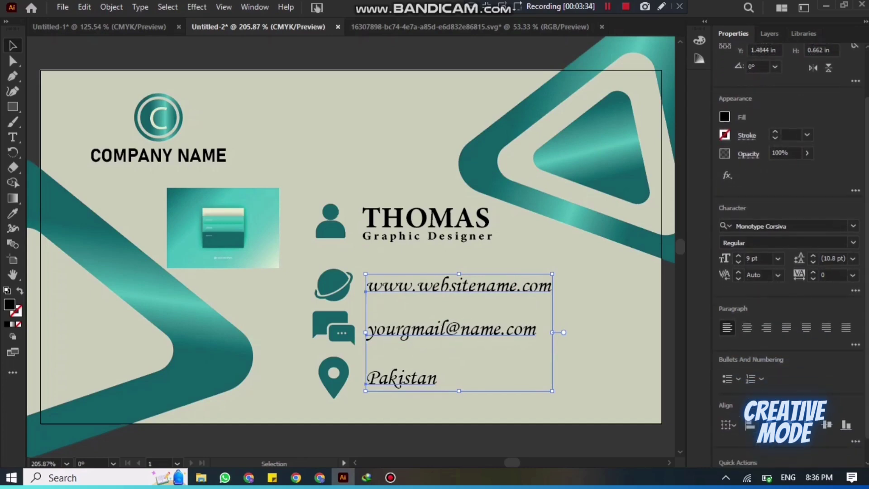
key(ctrl+shift+a)
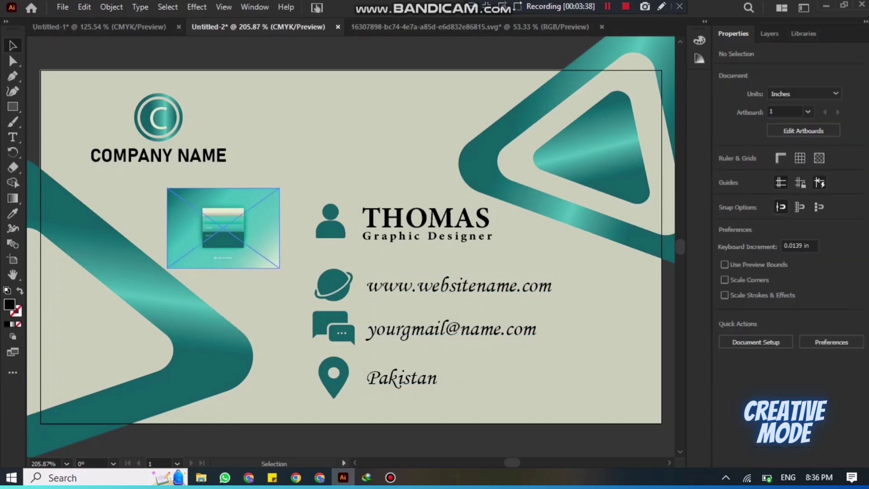
Step: Delete the linked color reference image below the company name
click(223, 228)
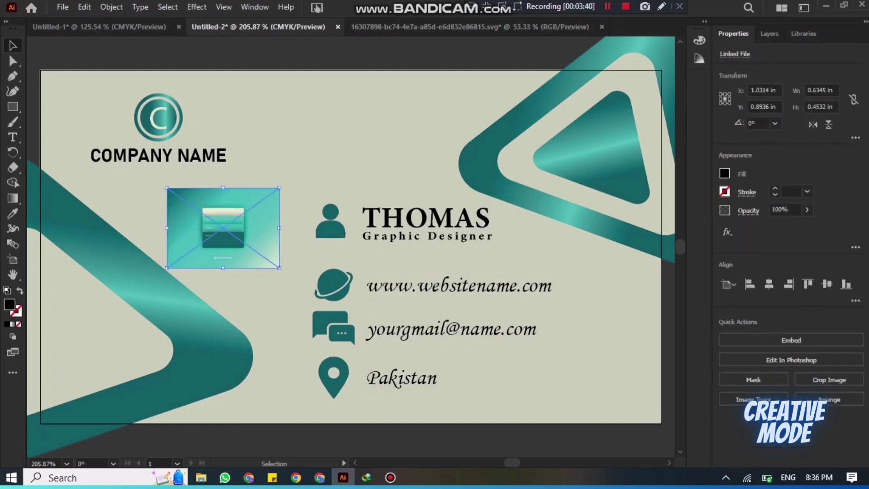
key(Delete)
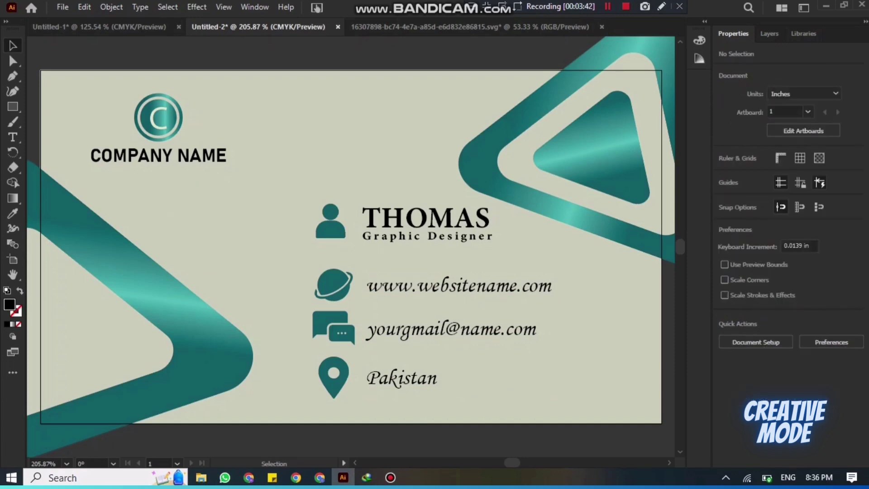
Step: Draw a 3.5 × 2 in rectangle over the whole artboard, clip all the artwork to it with a clipping mask, and deselect
key(m)
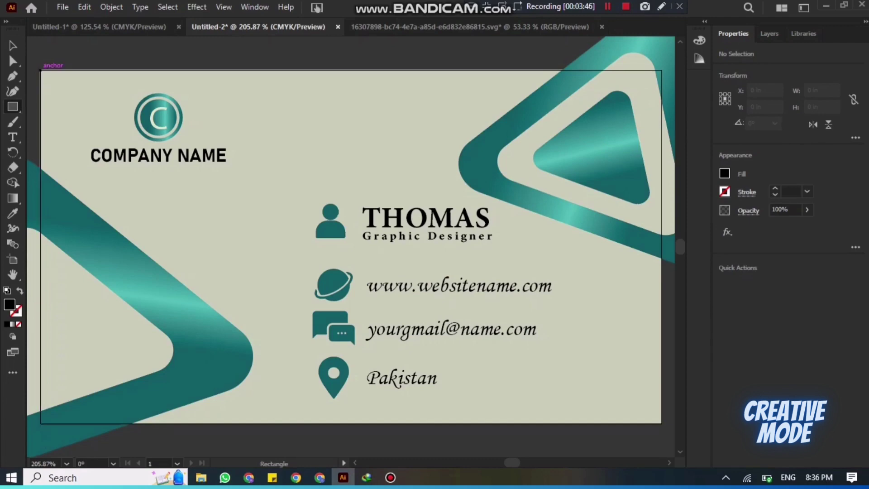
mouse_move(41, 70)
mouse_down()
mouse_move(520, 240)
mouse_move(598, 291)
mouse_move(668, 430)
mouse_move(661, 423)
mouse_up()
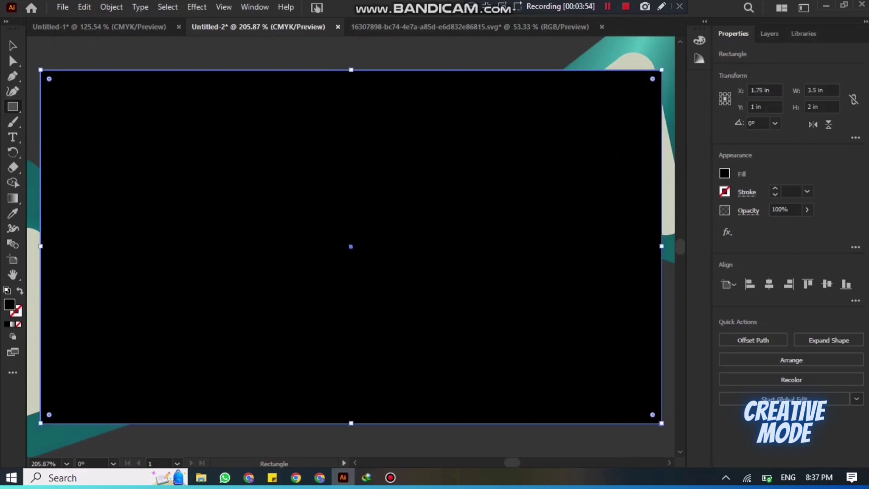
key(v)
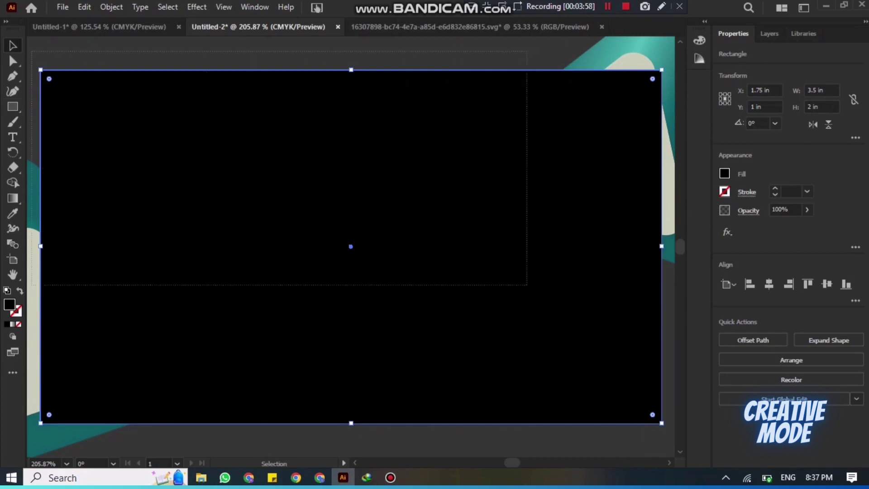
key(ctrl+a)
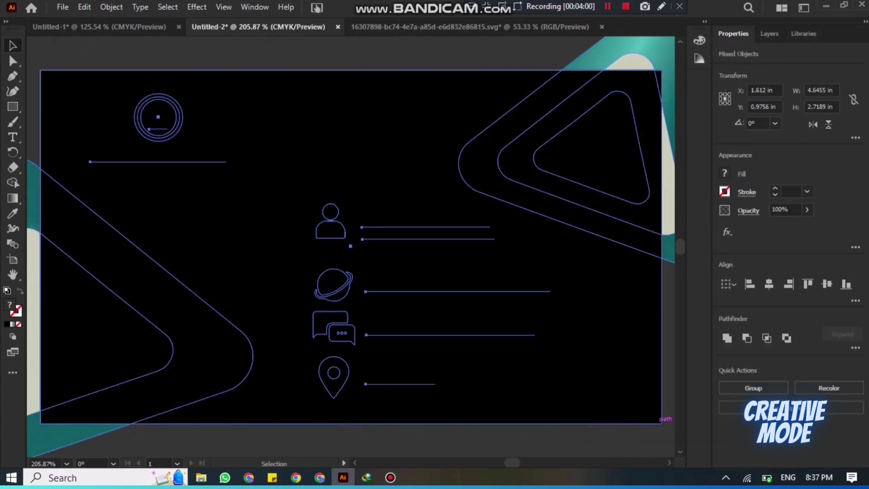
right_click(405, 181)
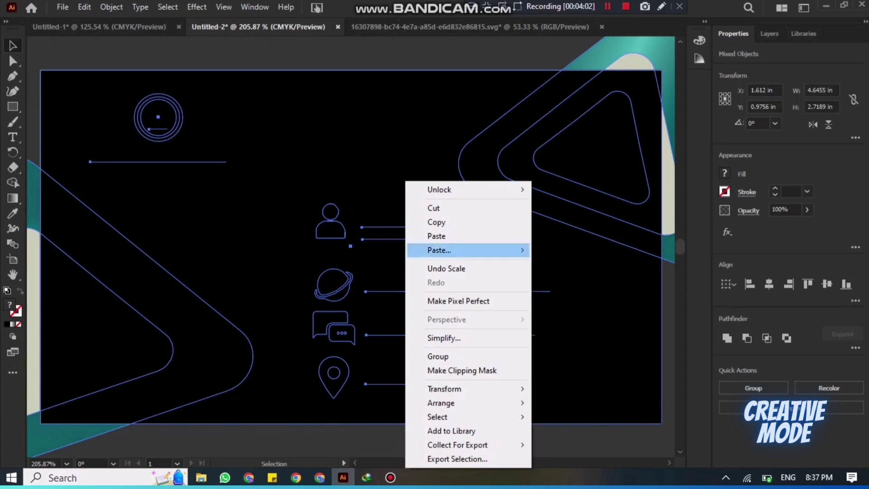
click(461, 370)
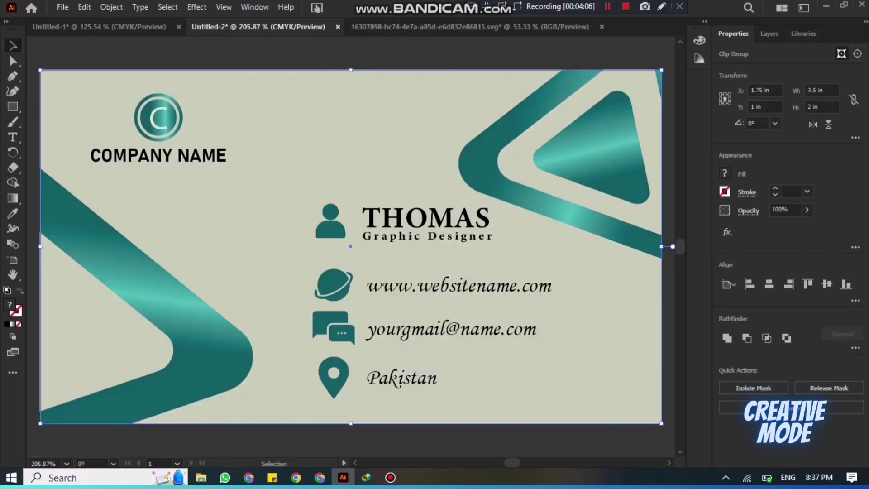
key(ctrl+shift+a)
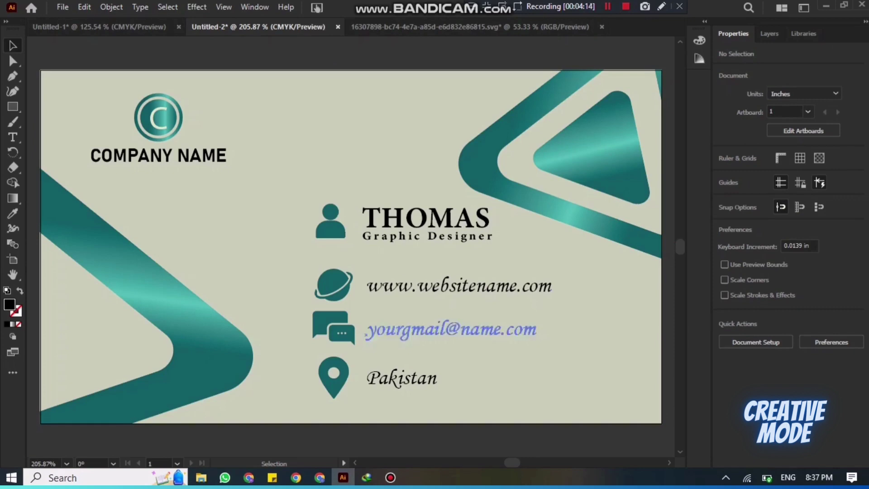
Step: Delete the small leftover teal gradient triangle lying outside the card
key(a)
key(ctrl+minus)
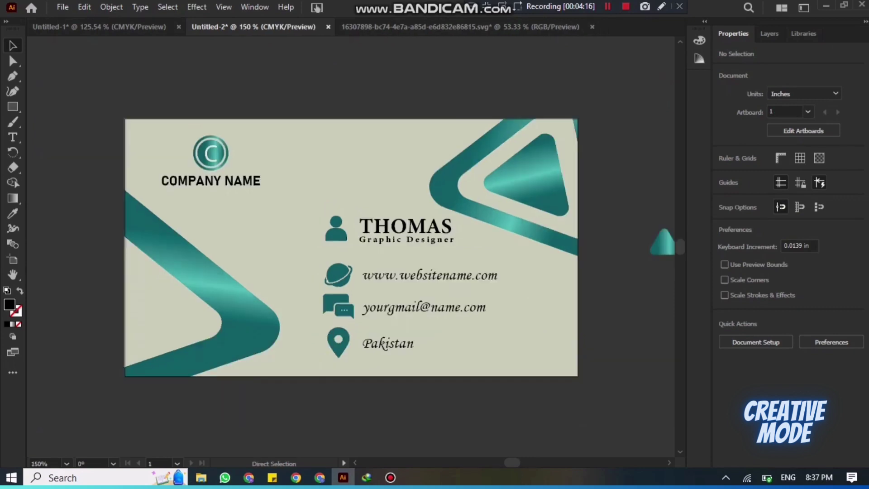
key(ctrl+minus)
key(v)
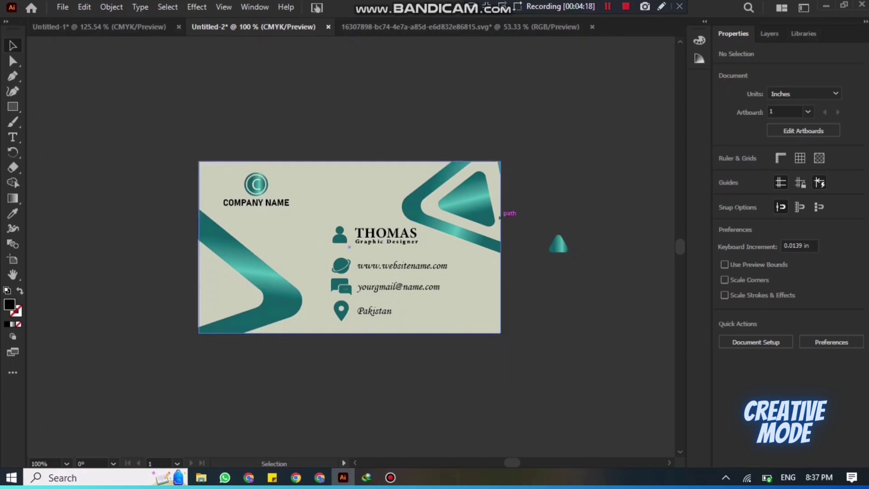
drag(548, 226, 571, 256)
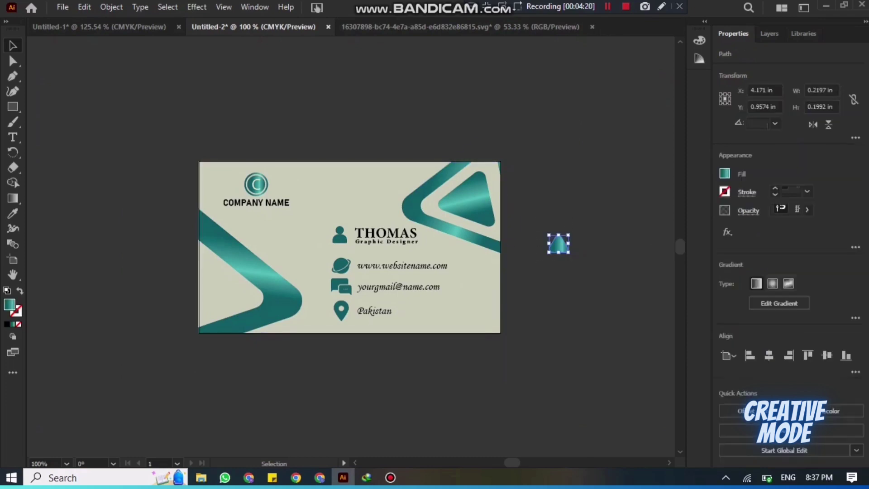
key(Delete)
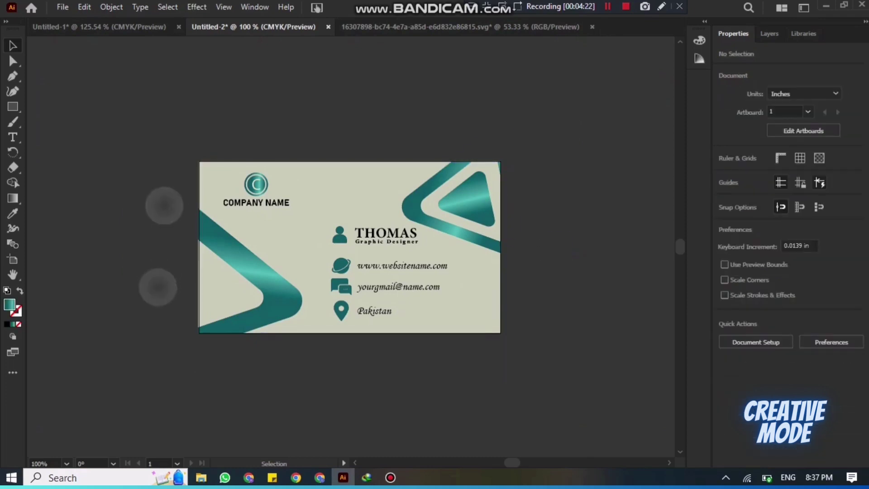
Step: Examine the finished contact side and logo side of the card in their two documents, fitting each artboard to the window
scroll(160, 249, up, 5)
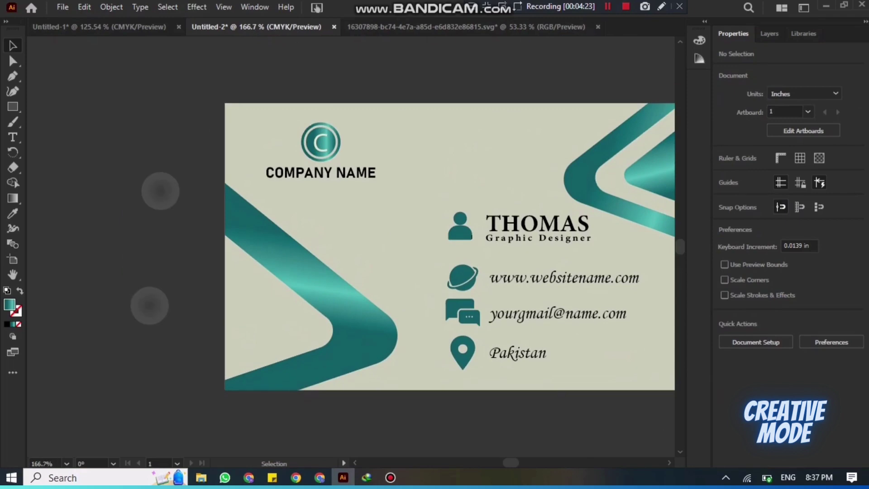
scroll(155, 248, down, 3)
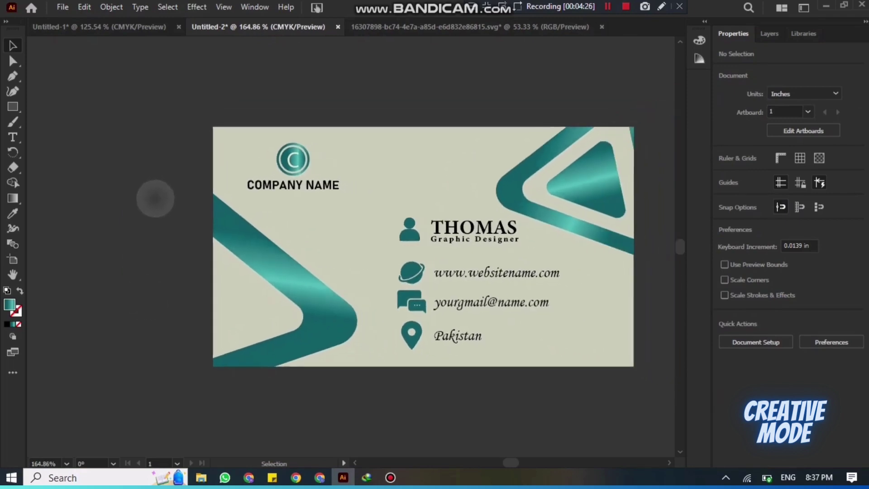
scroll(162, 238, down, 1)
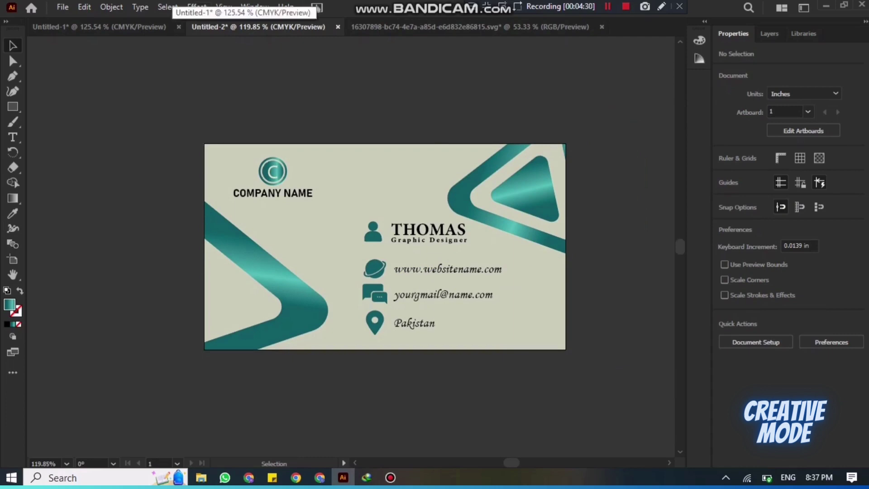
click(163, 27)
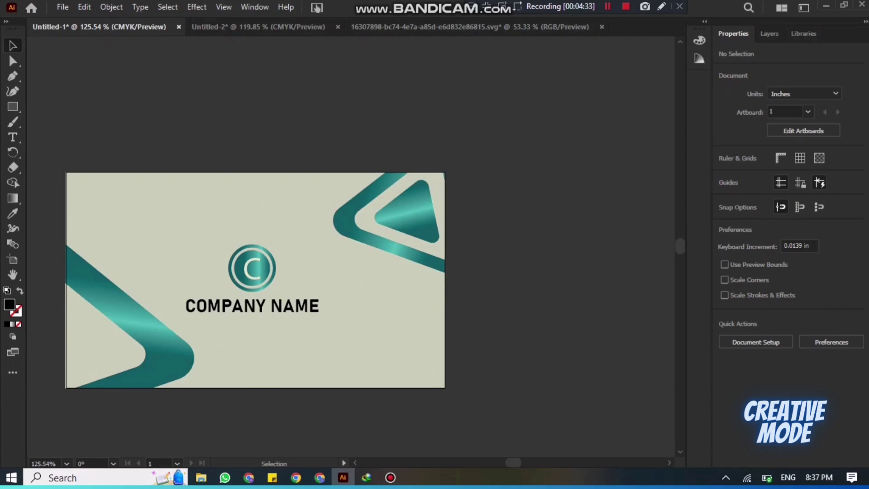
scroll(40, 264, down, 5)
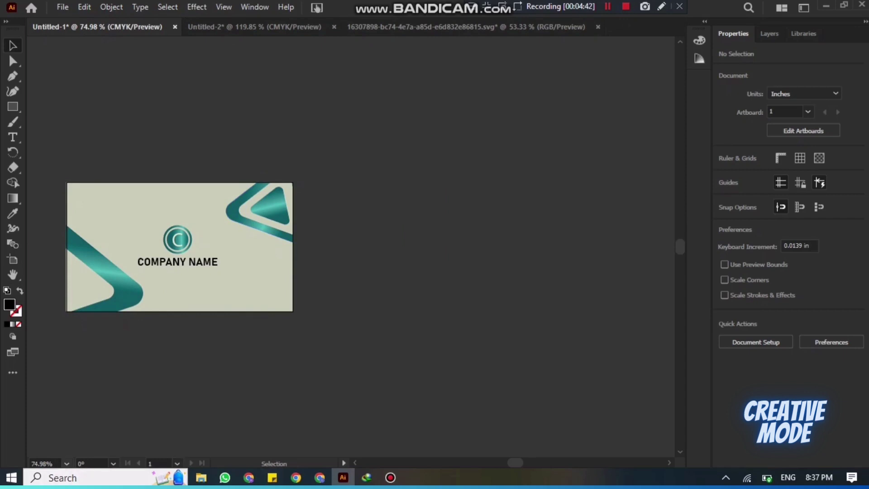
click(66, 463)
click(98, 451)
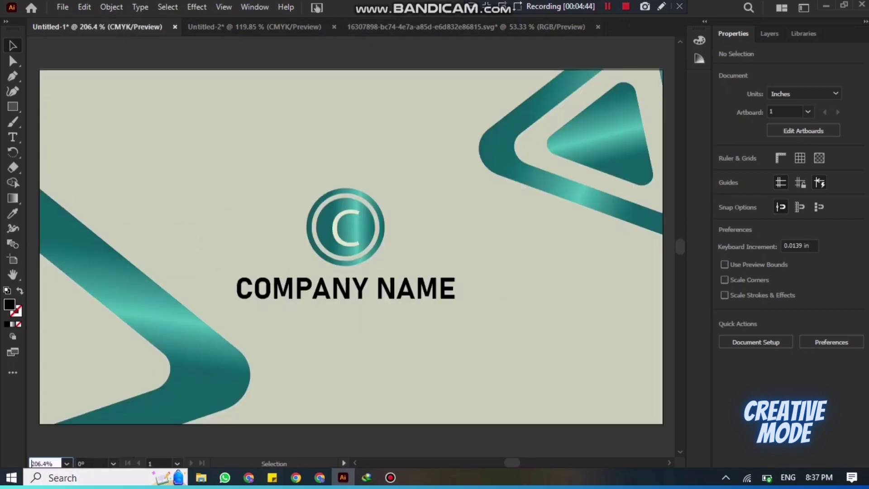
click(254, 26)
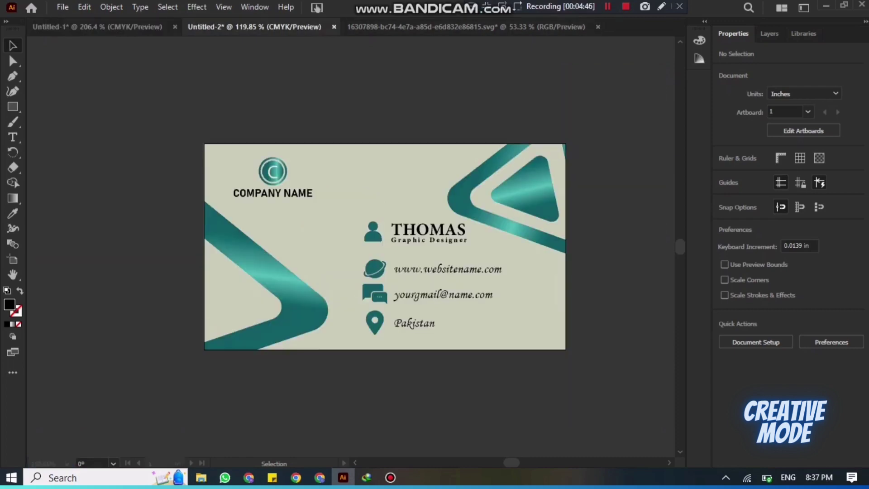
click(67, 463)
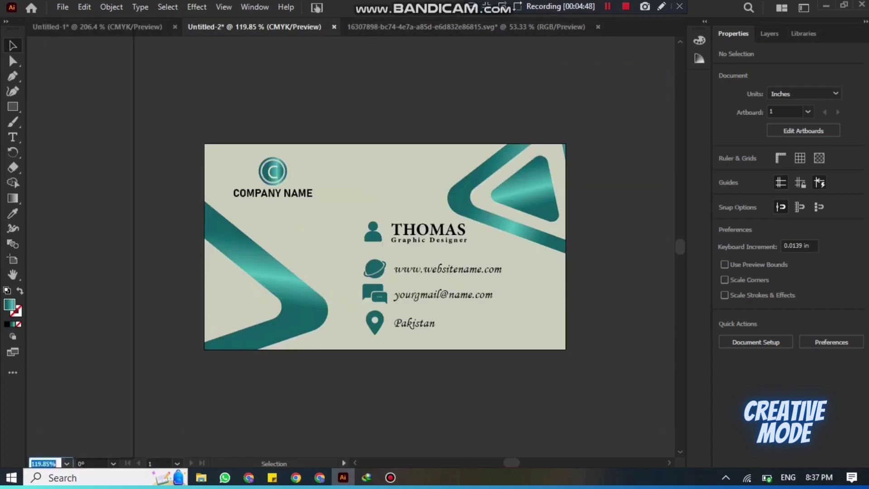
click(98, 451)
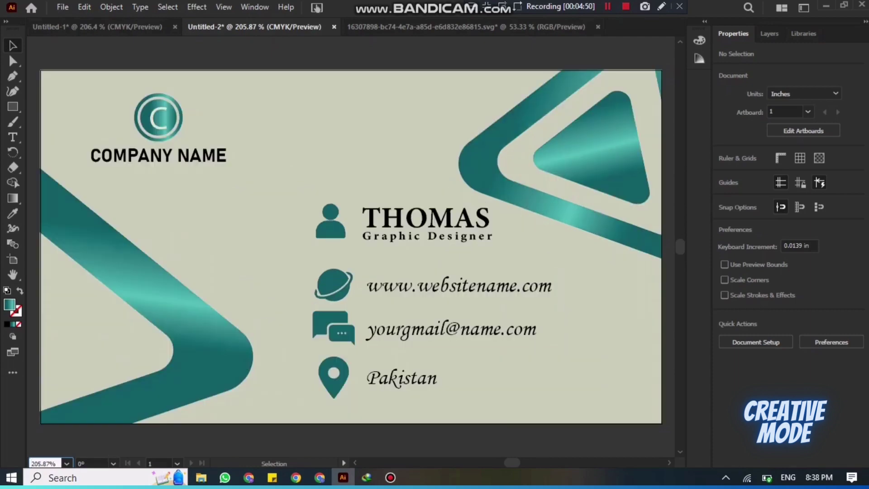
click(607, 6)
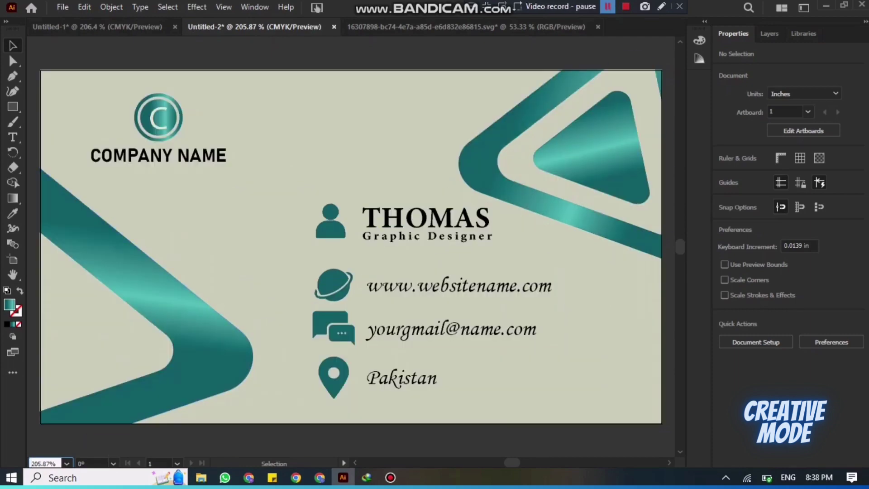